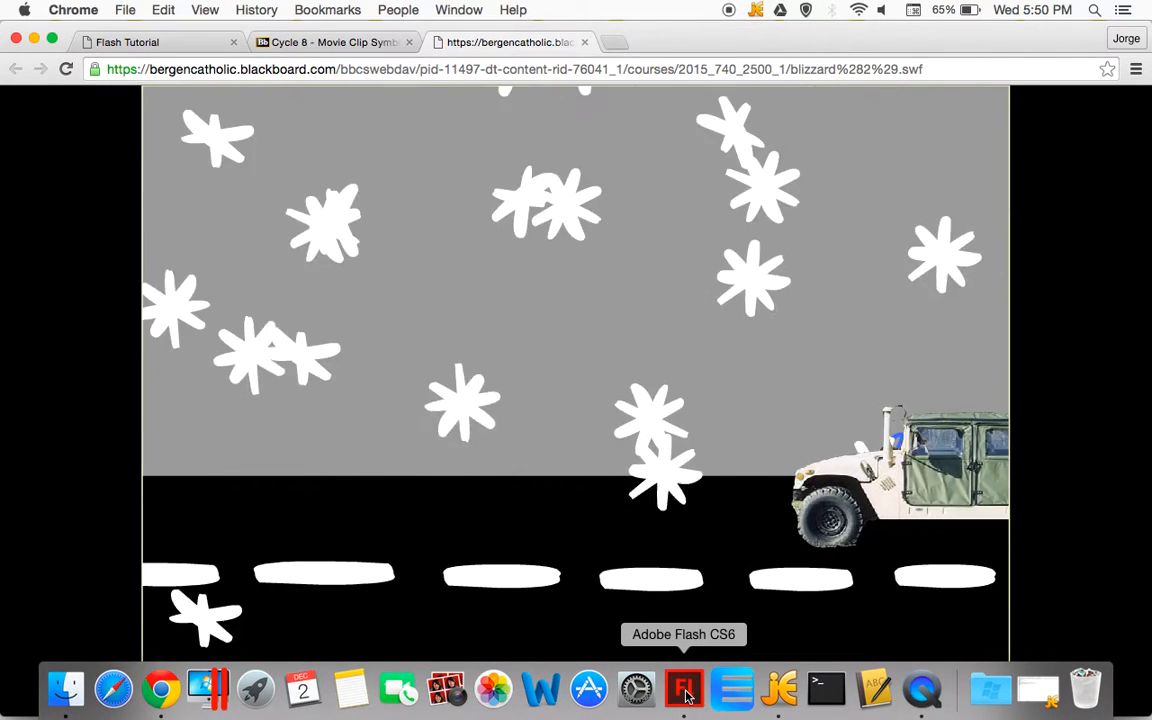
Switch to Adobe Flash CS6 and set the BlizzardDemo.fla stage background to a medium gray
left_click(685, 690)
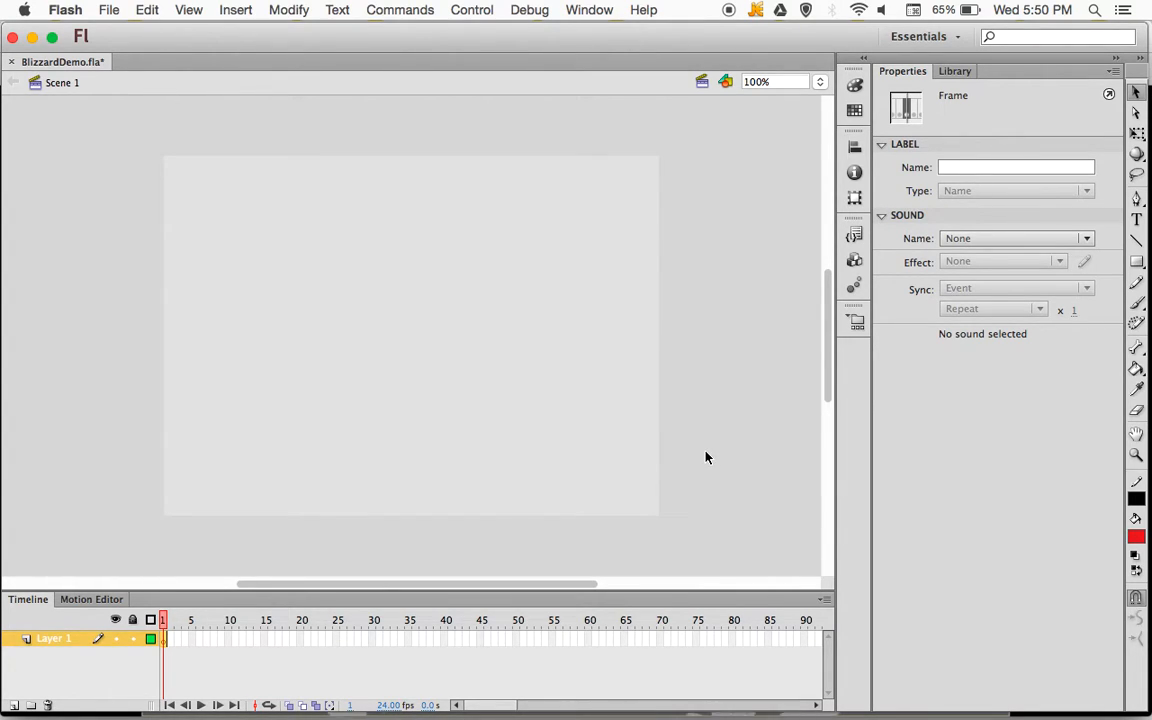
left_click(450, 360)
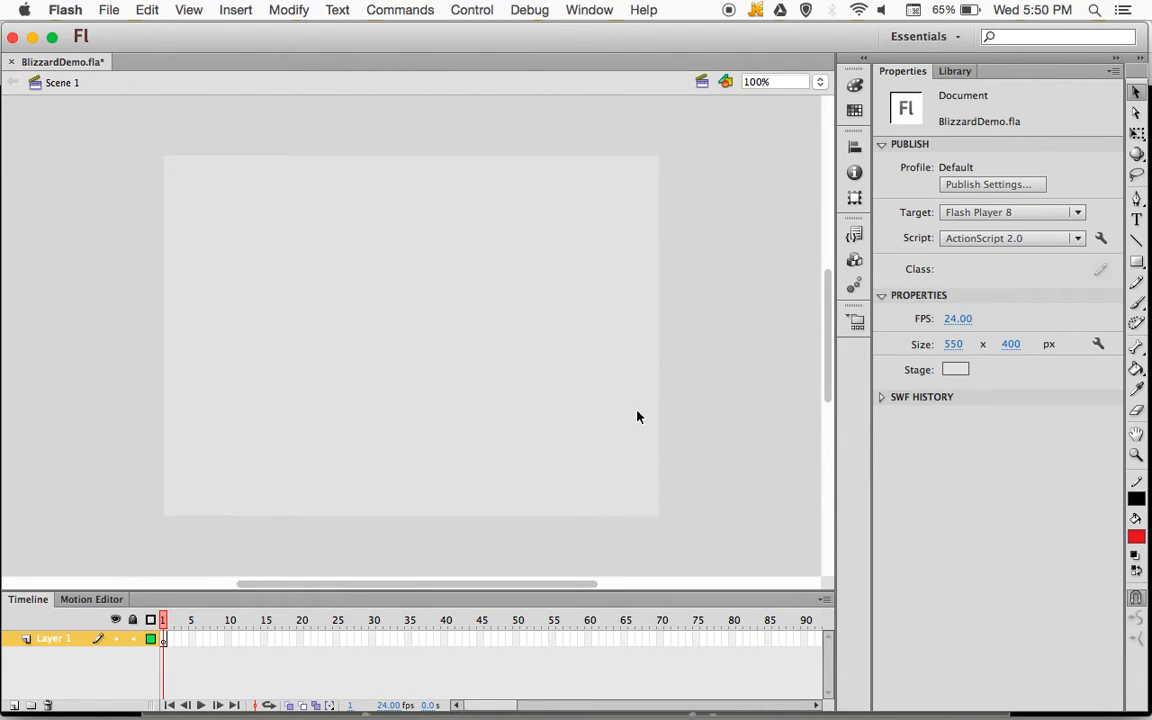
left_click(957, 370)
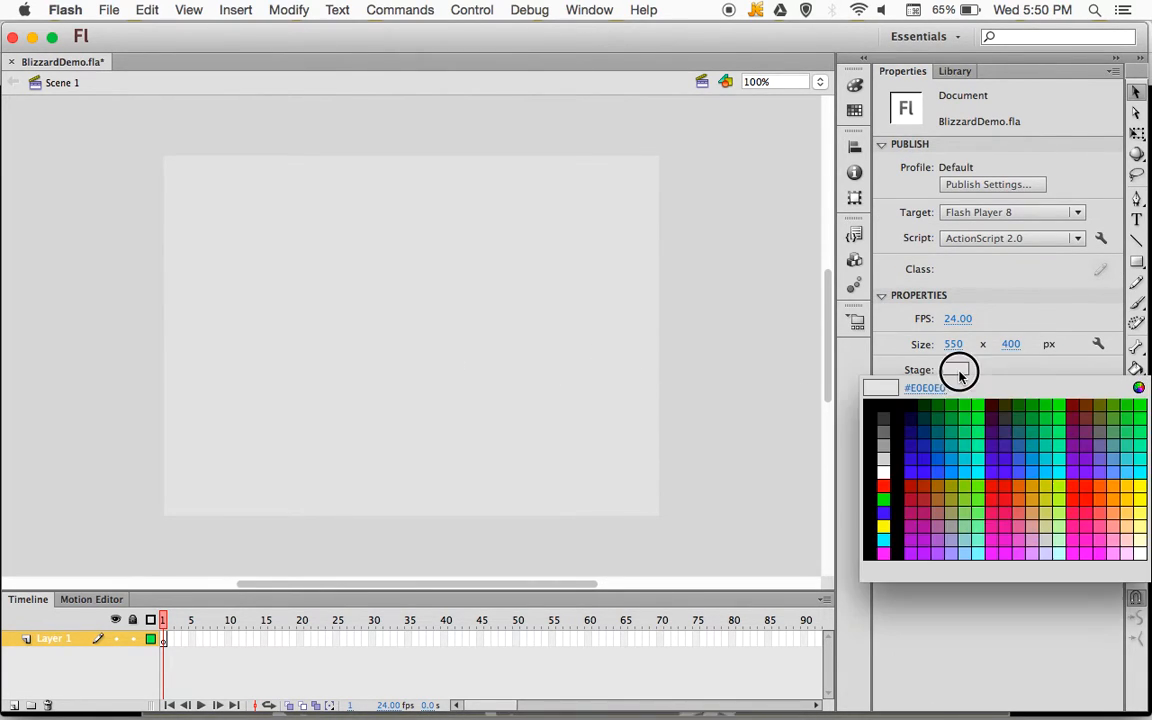
left_click(884, 424)
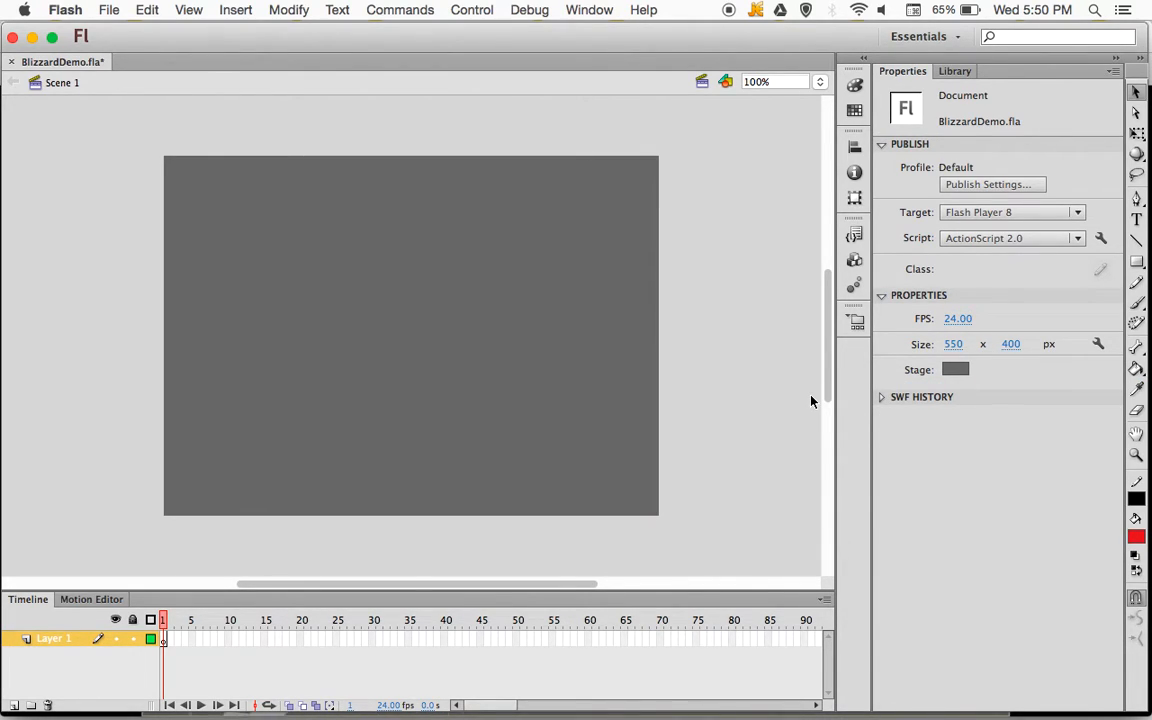
left_click(955, 370)
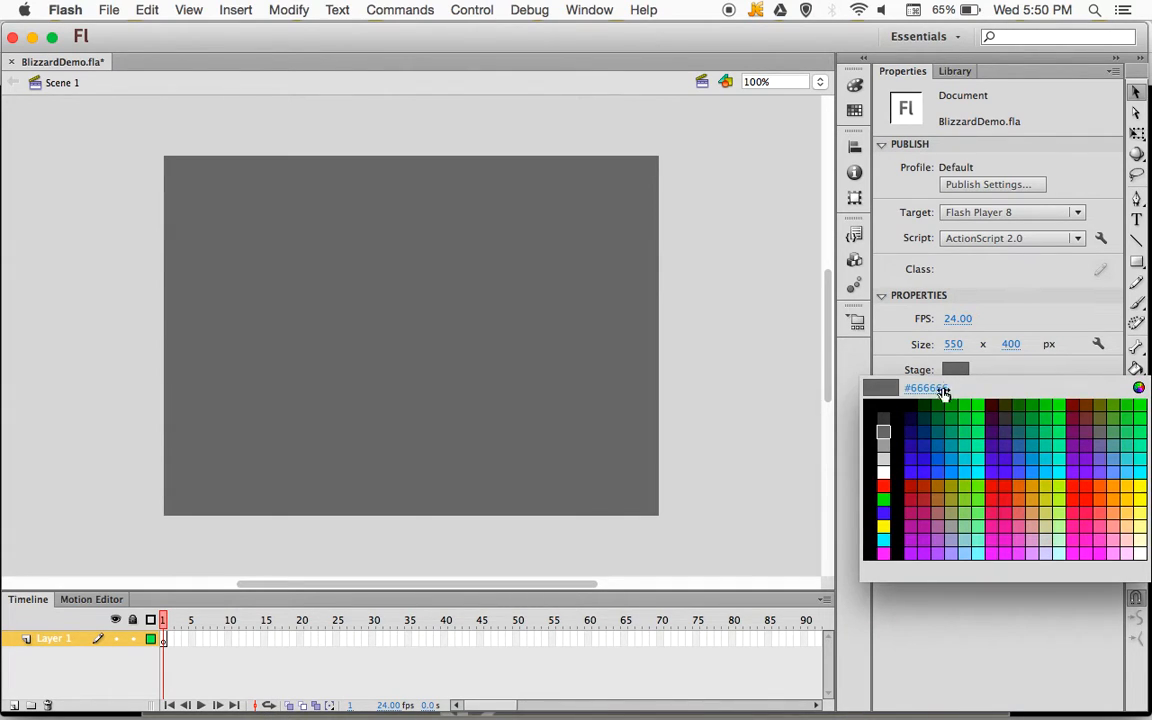
left_click(884, 433)
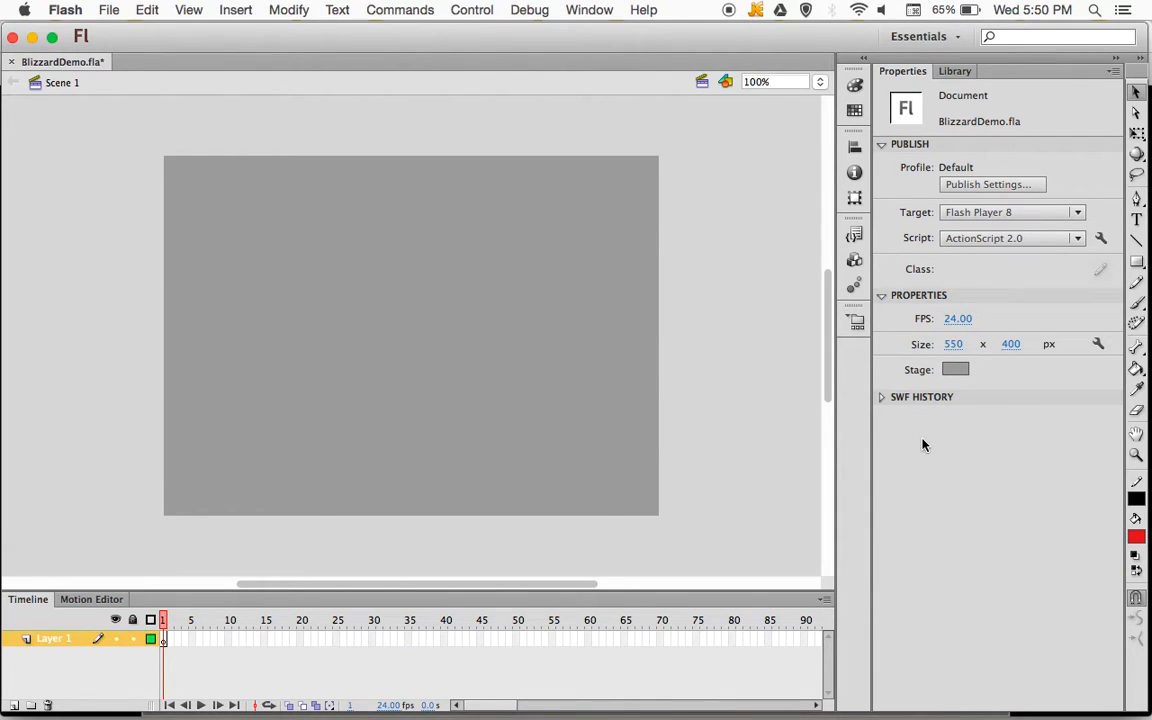
With the Brush tool and a white fill, paint a snowflake about 55 by 65 px in the stage's upper-left area
left_click(1137, 306)
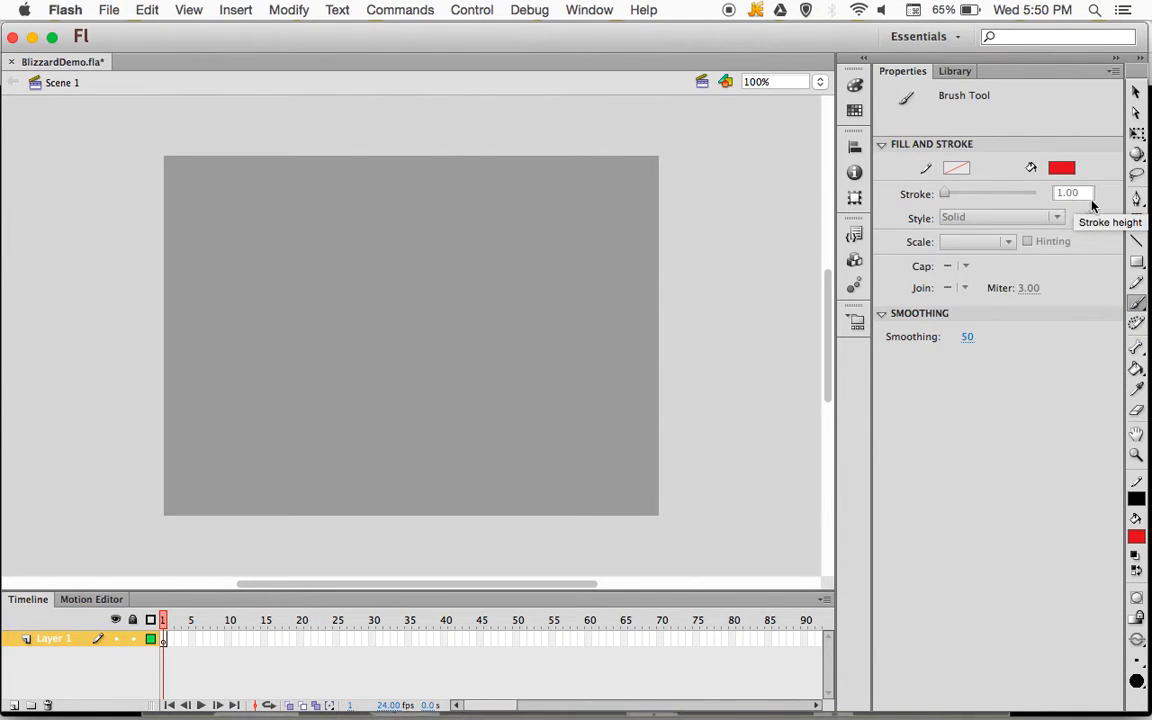
left_click(1063, 169)
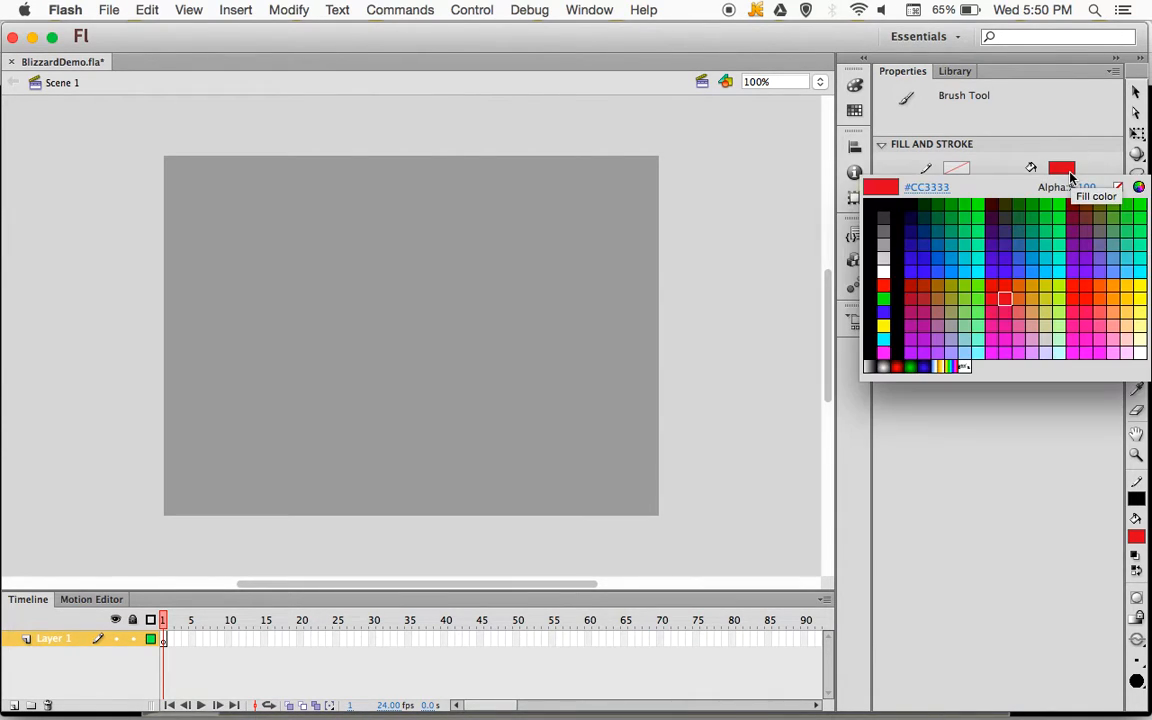
left_click(884, 273)
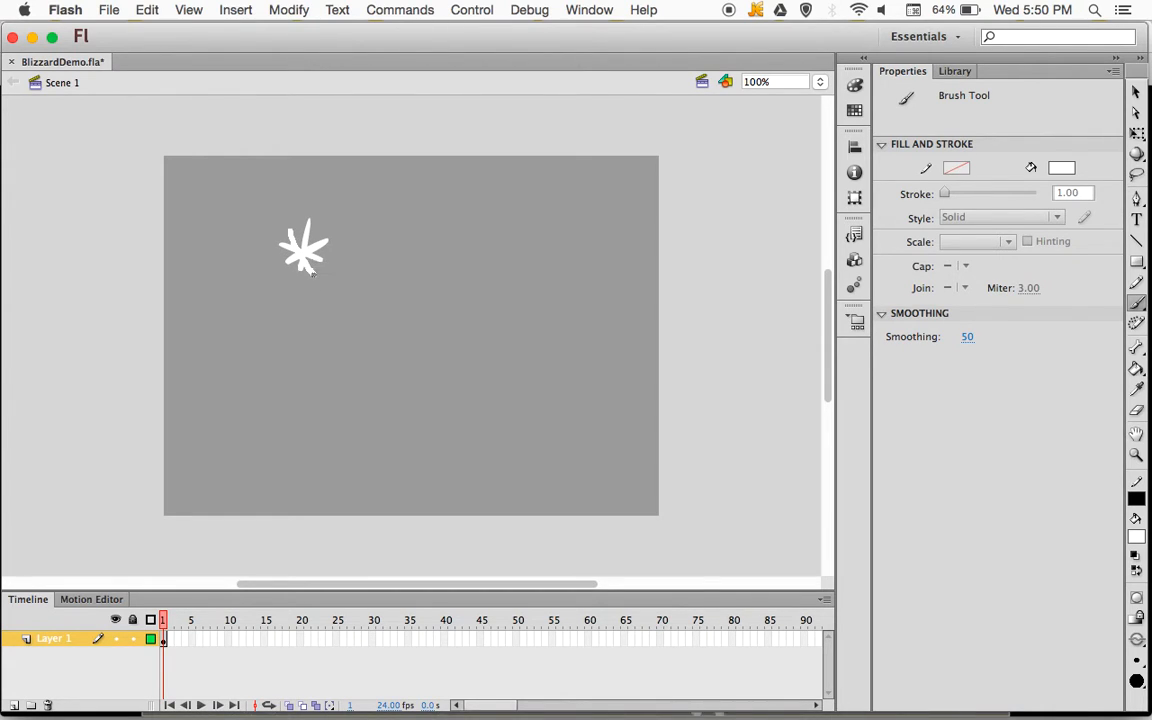
Convert the whole painted snowflake into a Movie Clip symbol named flake1
left_click(1140, 93)
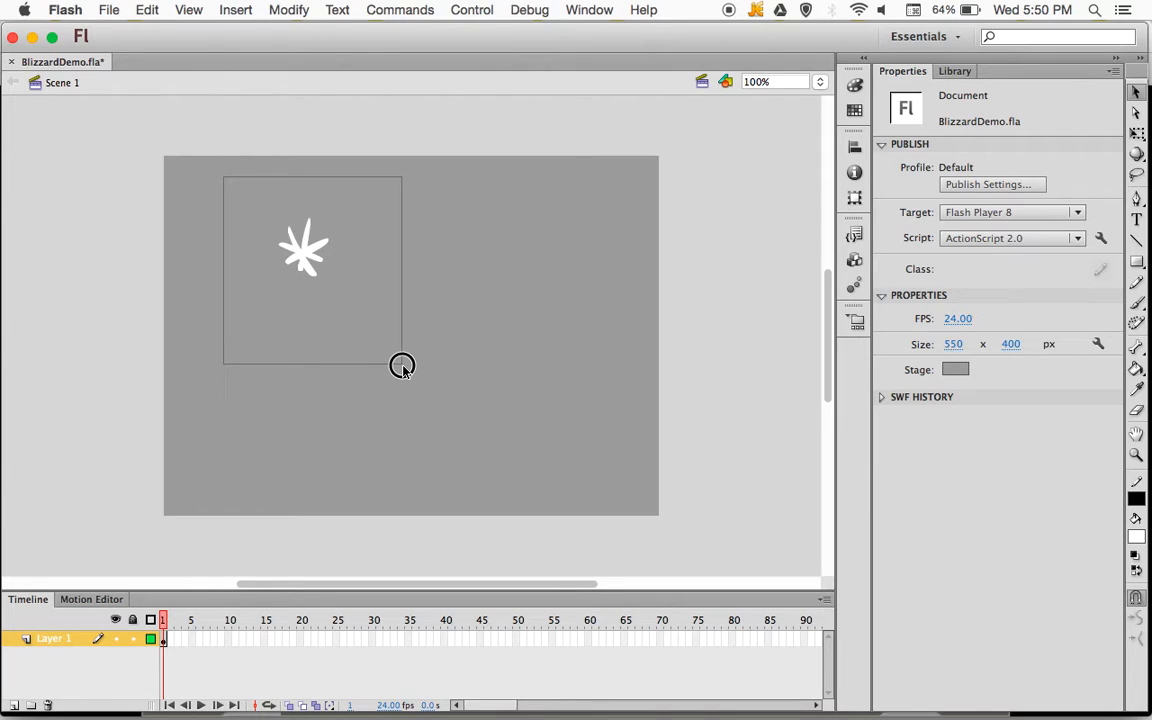
left_click_drag(402, 365, 404, 371)
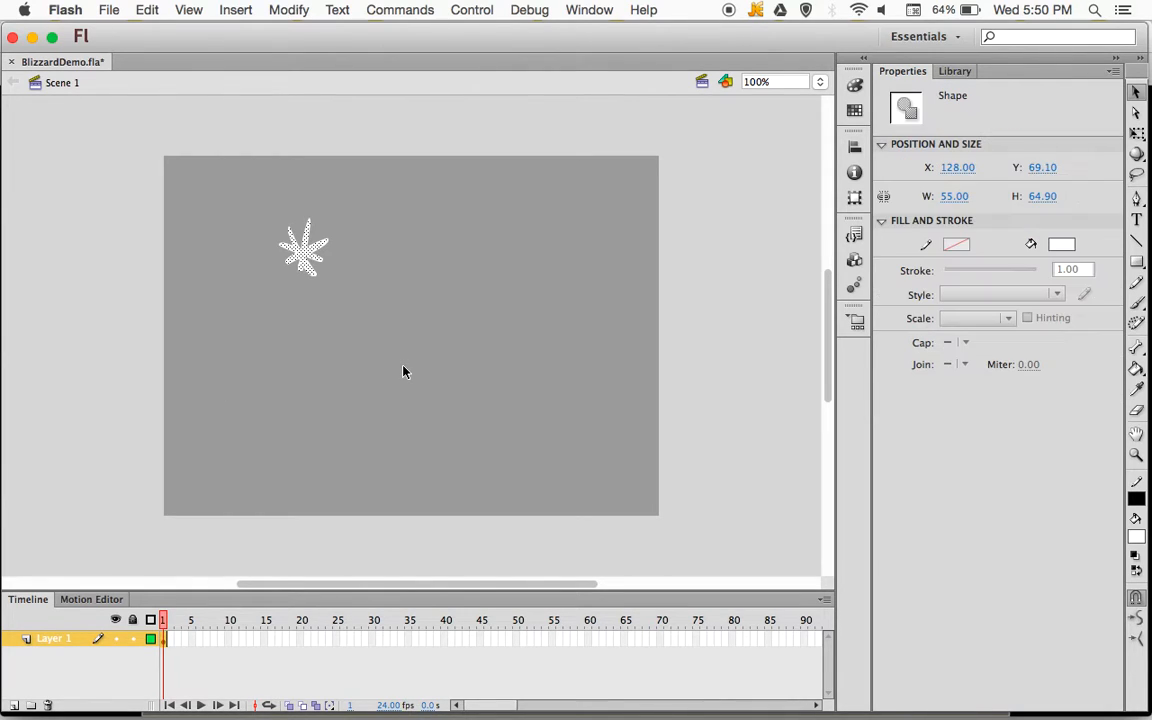
left_click(289, 10)
left_click(340, 62)
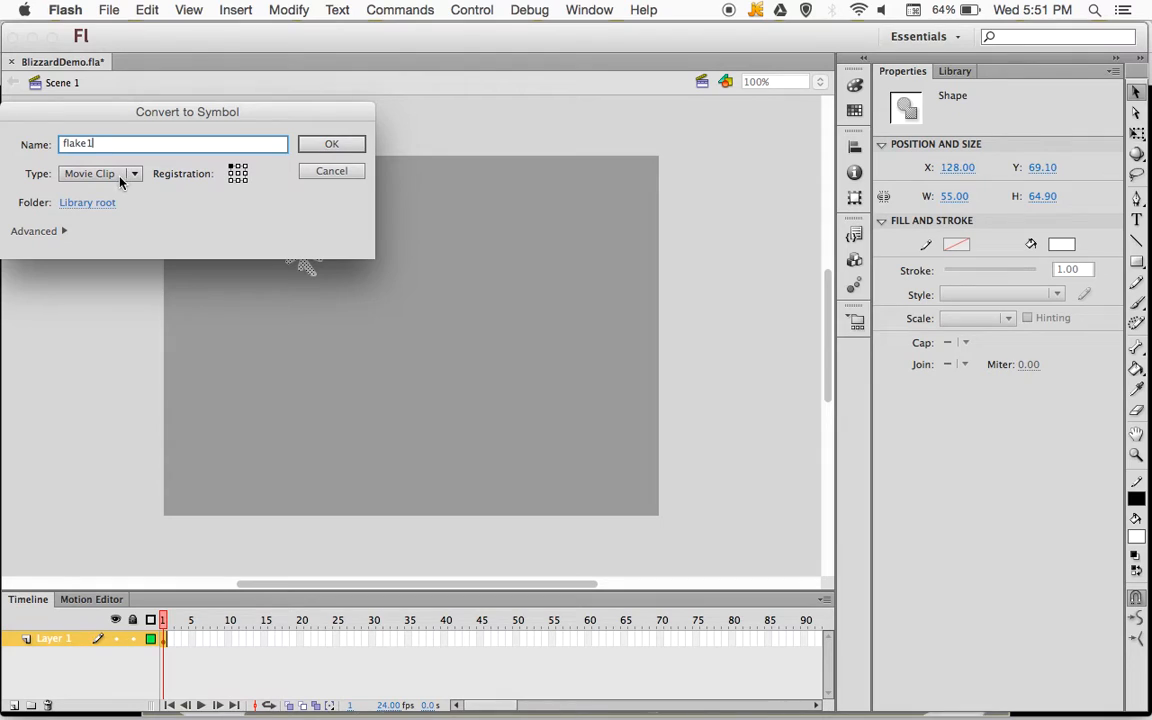
left_click(331, 147)
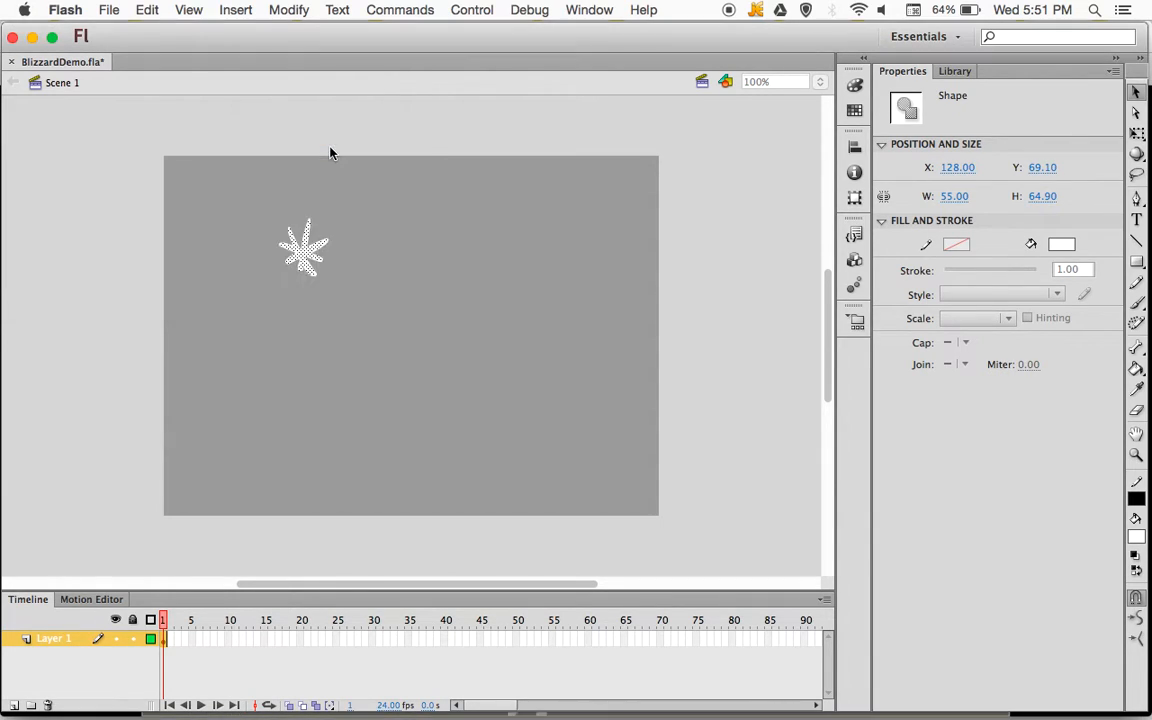
Show the library's symbols and open the flake1 movie clip for editing
left_click(958, 73)
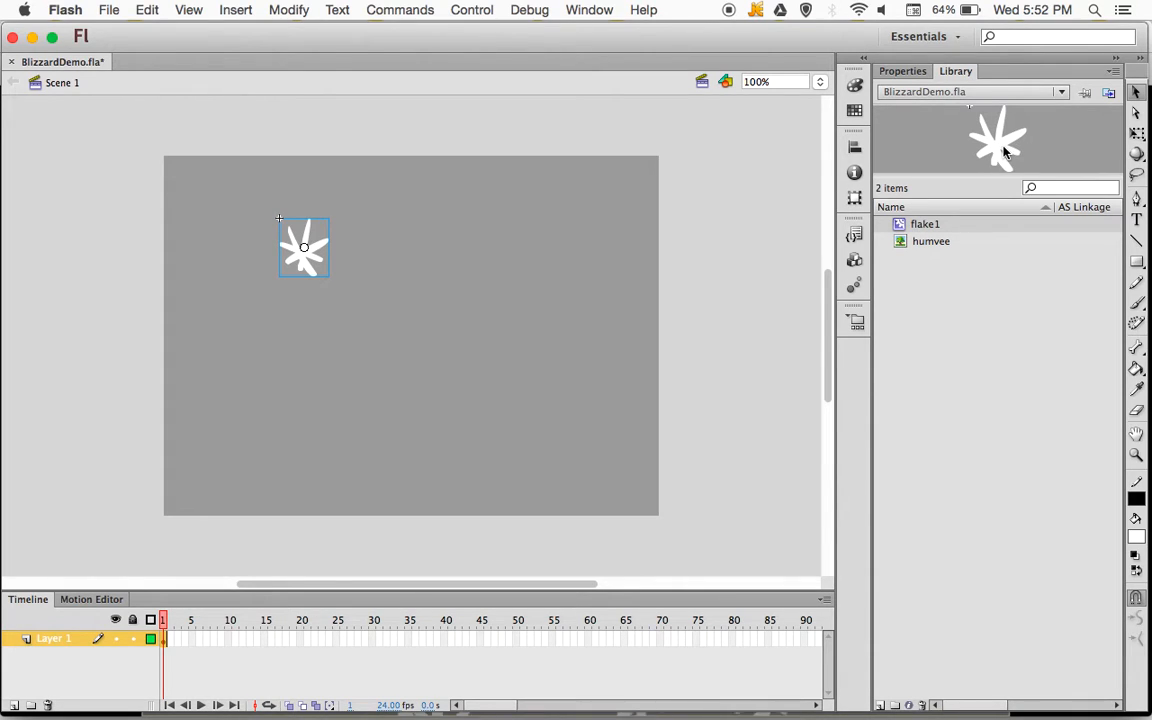
key("super+e")
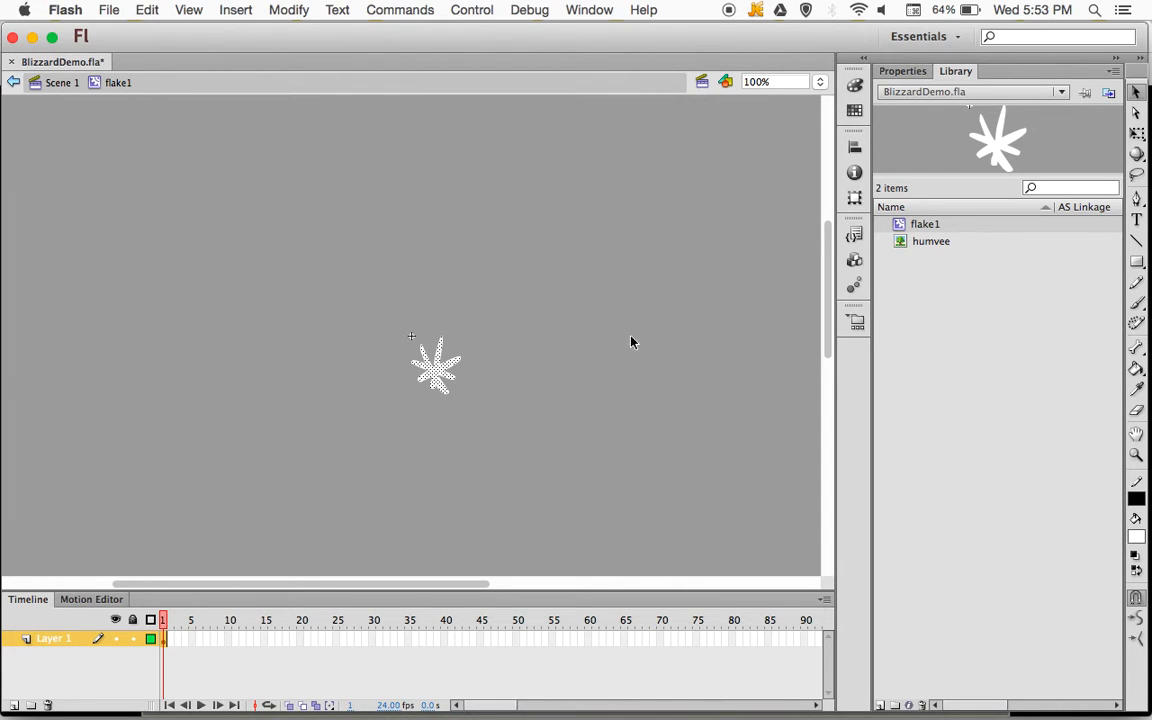
left_click(1145, 90)
left_click_drag(452, 368, 474, 436)
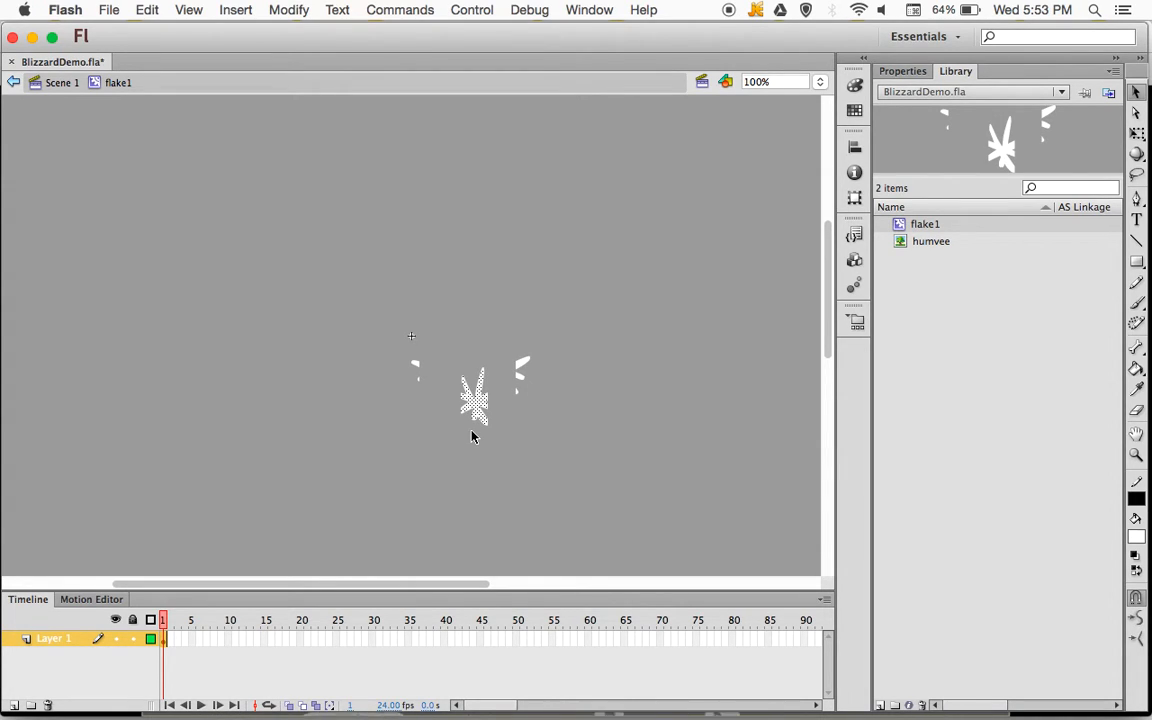
key("super+z")
key("super+z")
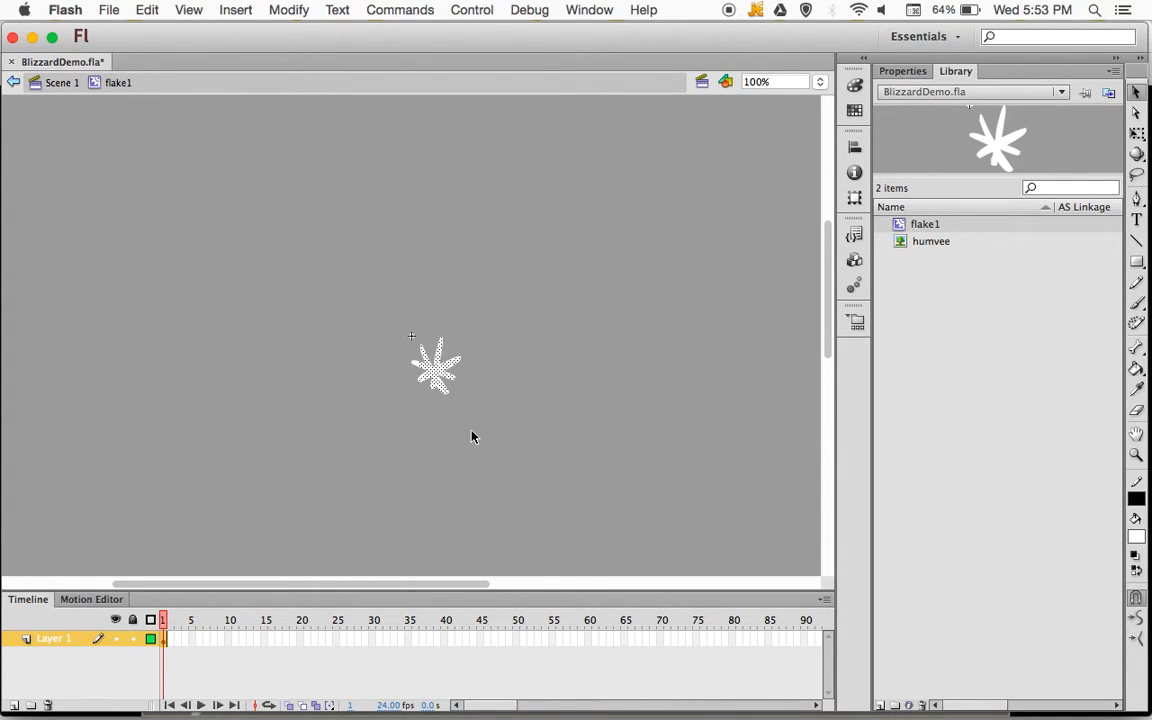
Create a motion tween on the entire snowflake inside flake1, accepting its conversion to a symbol
left_click(510, 362)
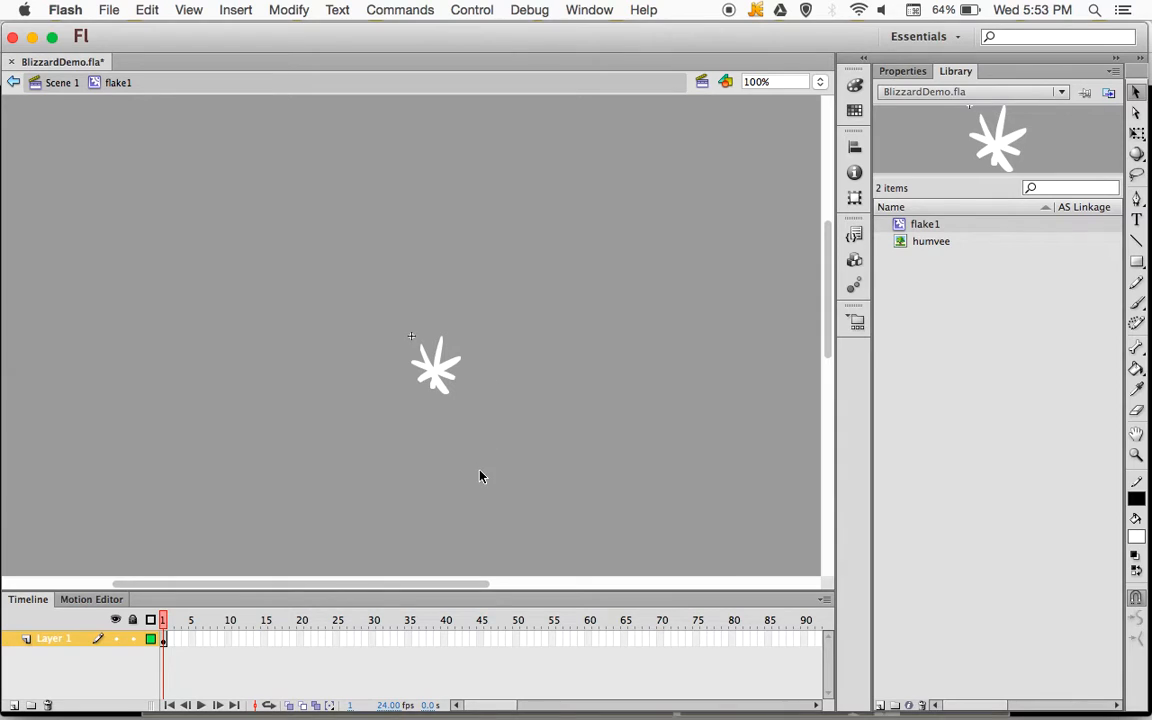
left_click_drag(368, 306, 587, 474)
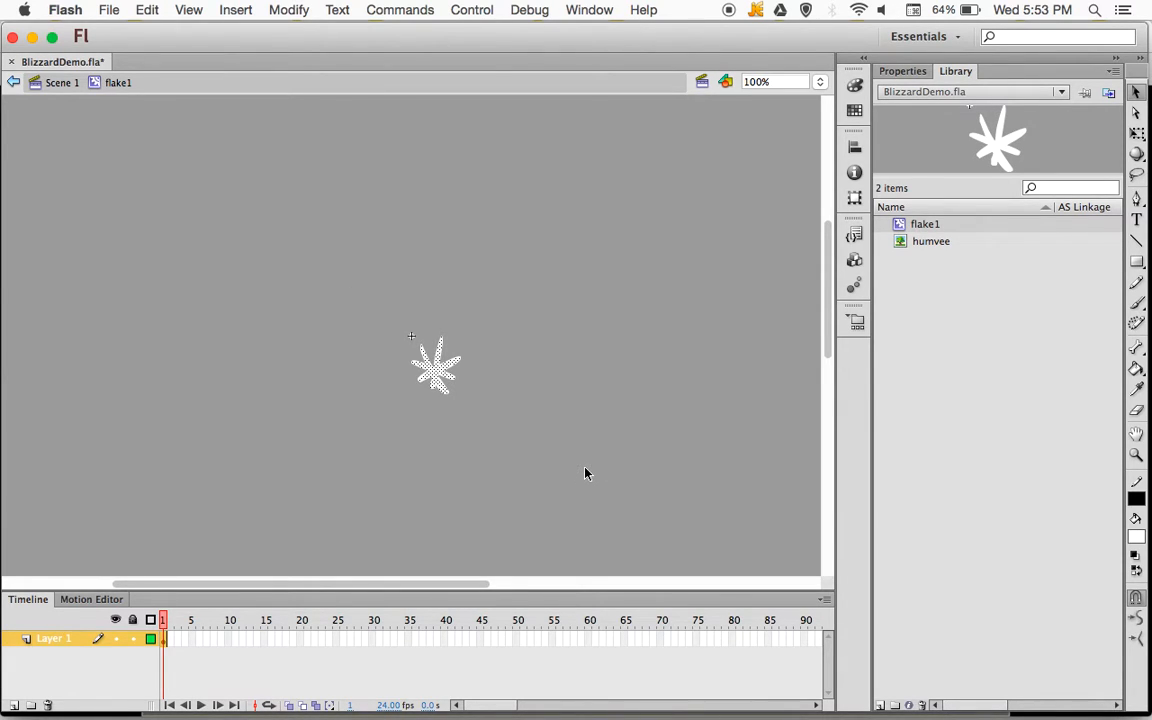
right_click(436, 372)
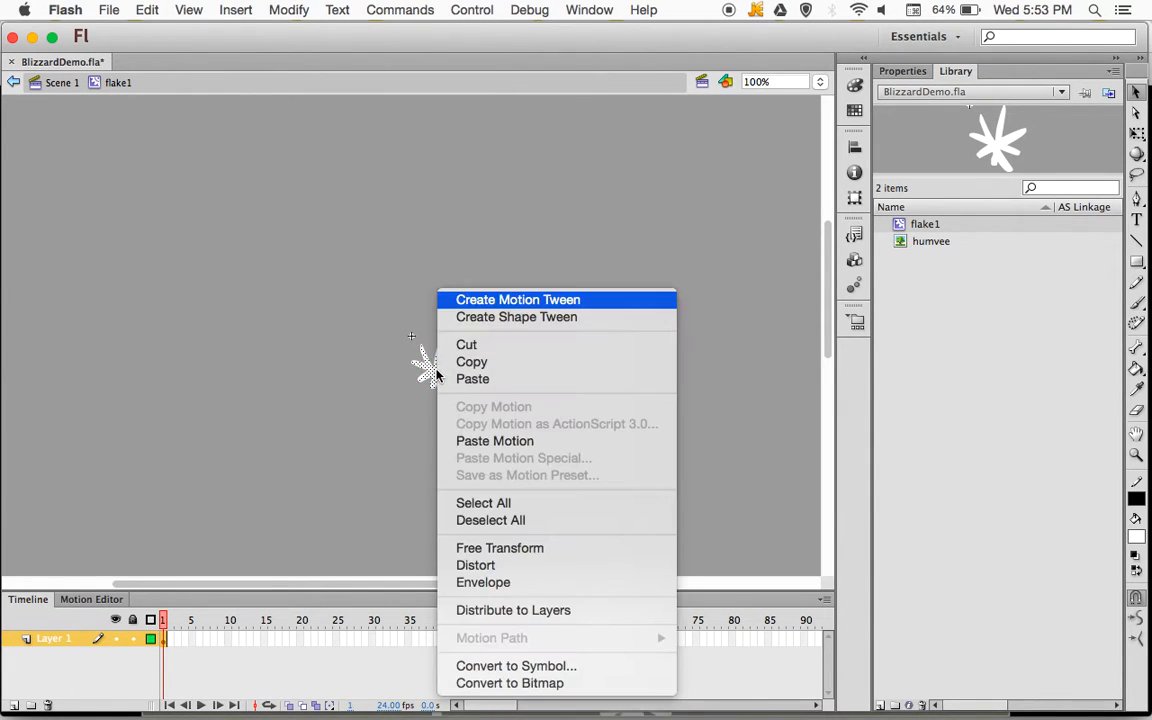
left_click(476, 300)
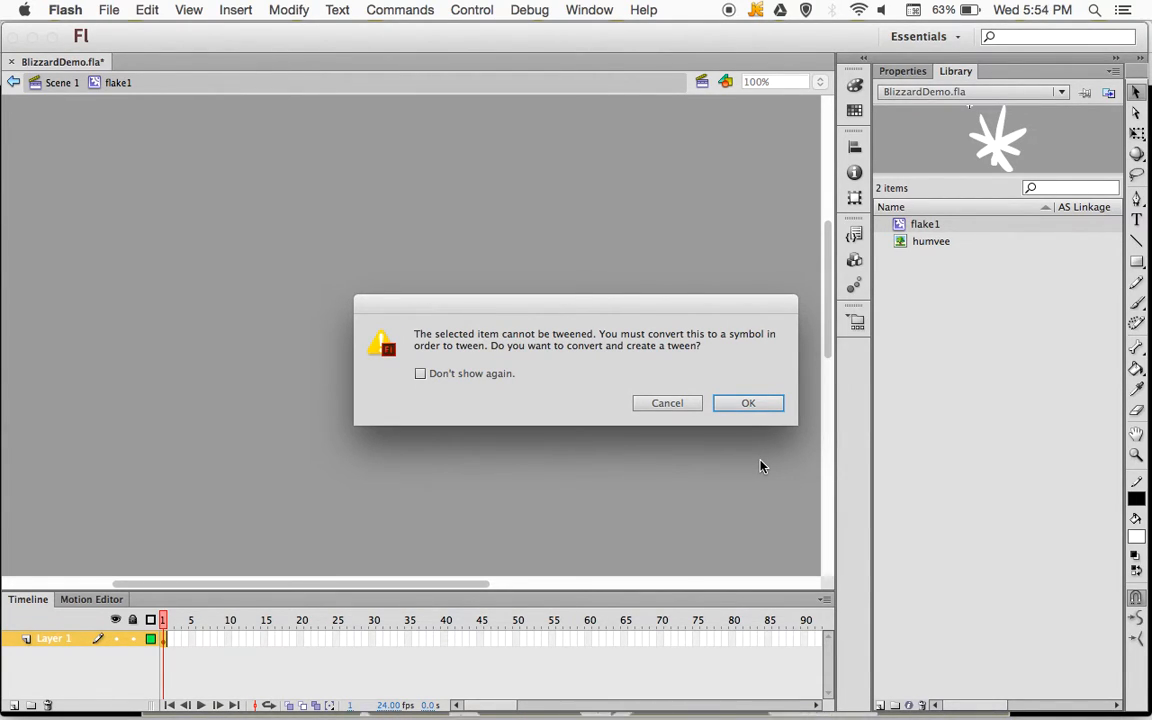
left_click(745, 404)
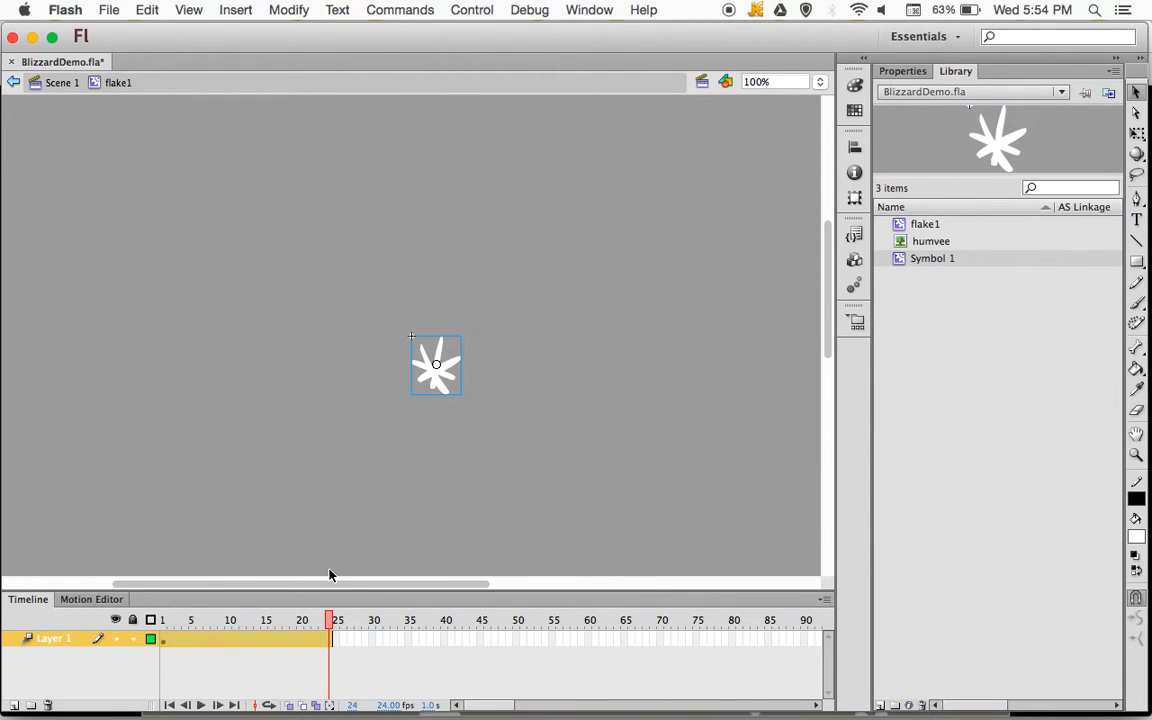
Extend the snowflake's motion tween on Layer 1 to end at frame 29
left_click(331, 641)
left_click_drag(331, 641, 362, 641)
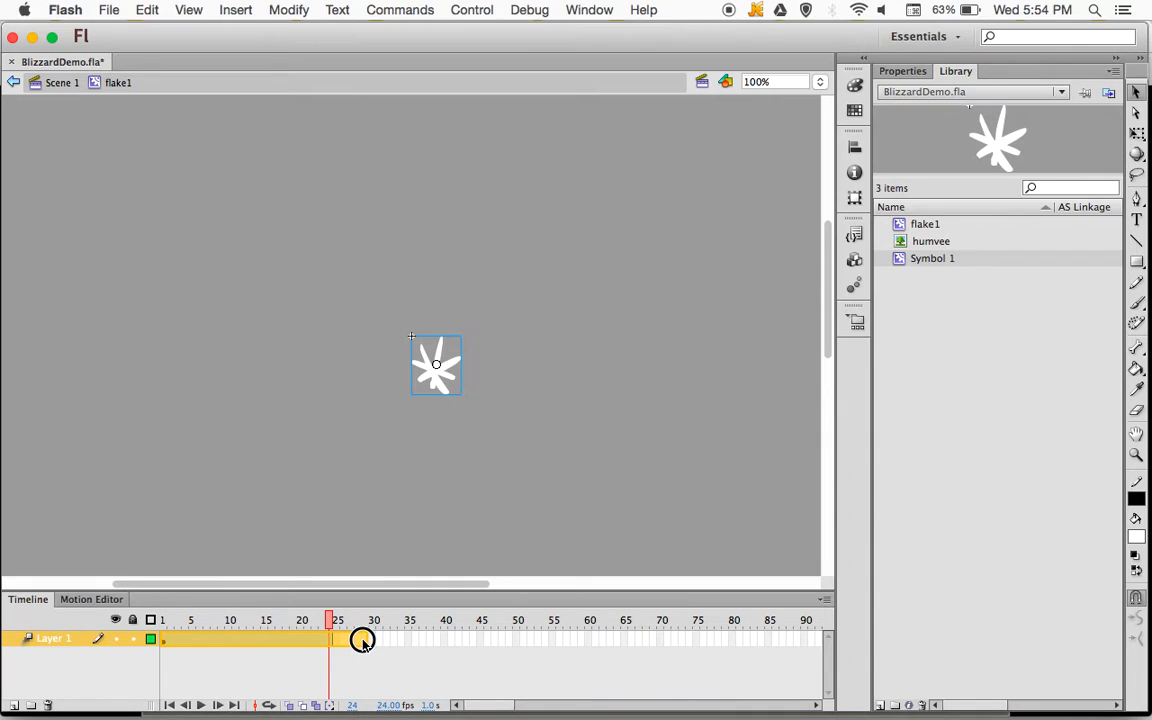
left_click(366, 641)
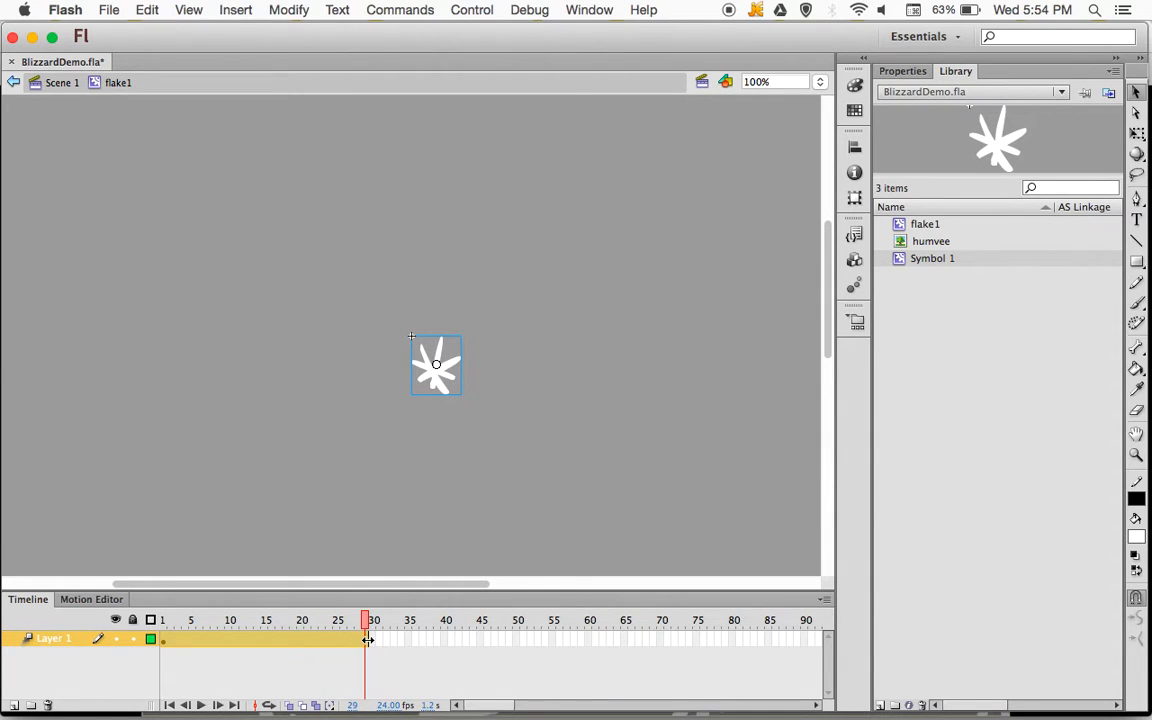
key("shift+F5")
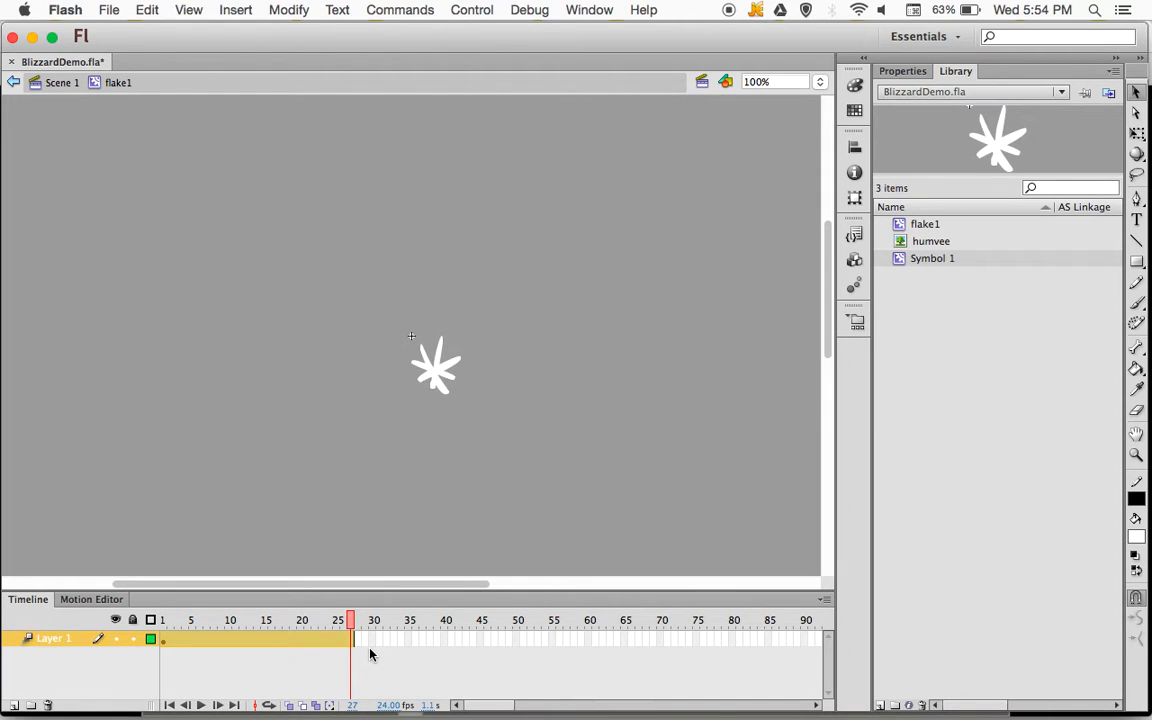
left_click_drag(354, 639, 362, 639)
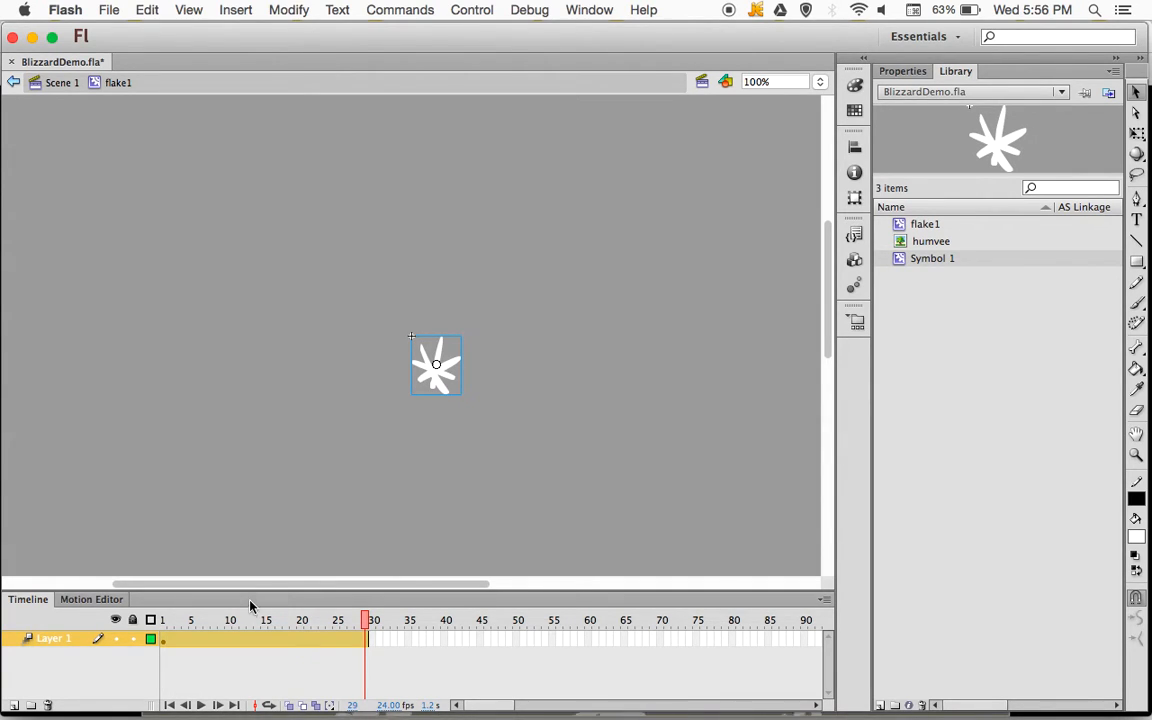
Keyframe the snowflake's path by moving it down-left at frame 6 and straight up at frame 12
left_click(200, 640)
left_click_drag(446, 390, 361, 436)
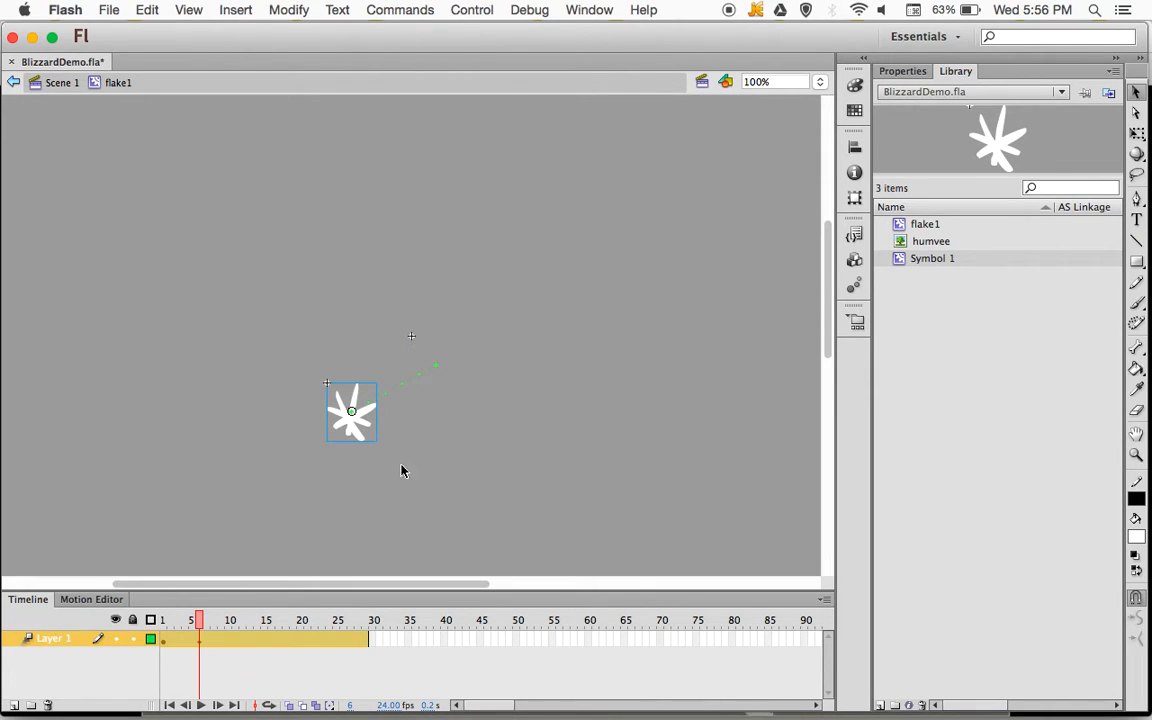
left_click(241, 640)
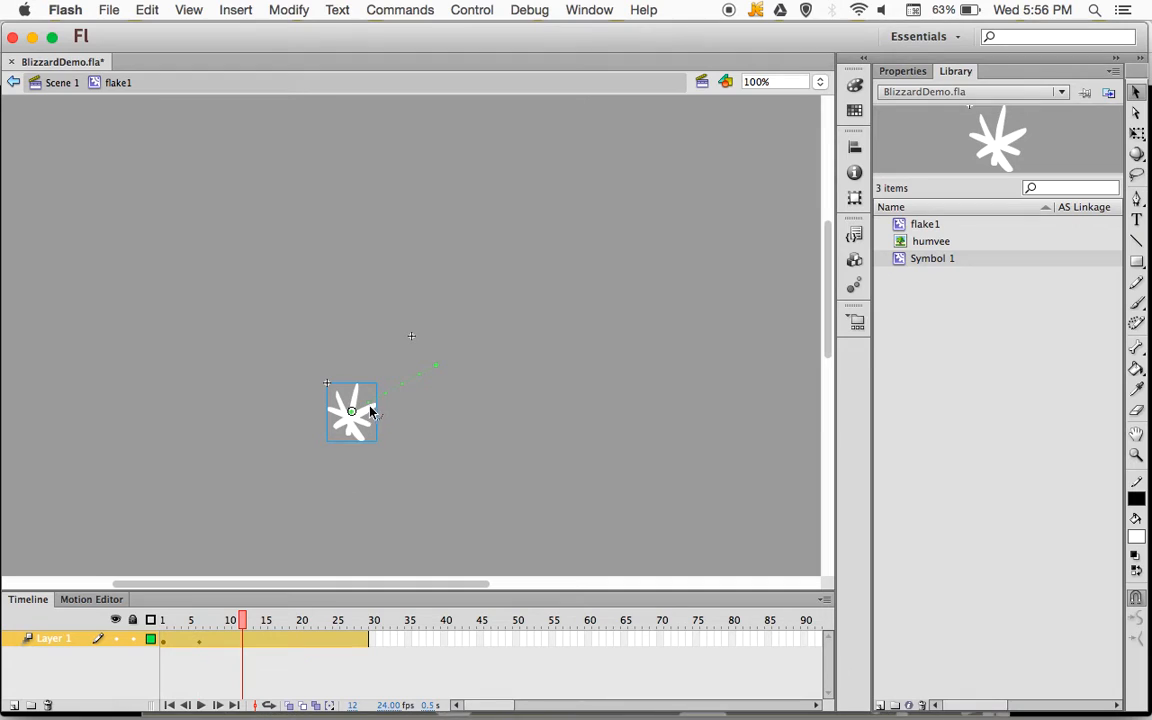
left_click_drag(360, 411, 371, 314)
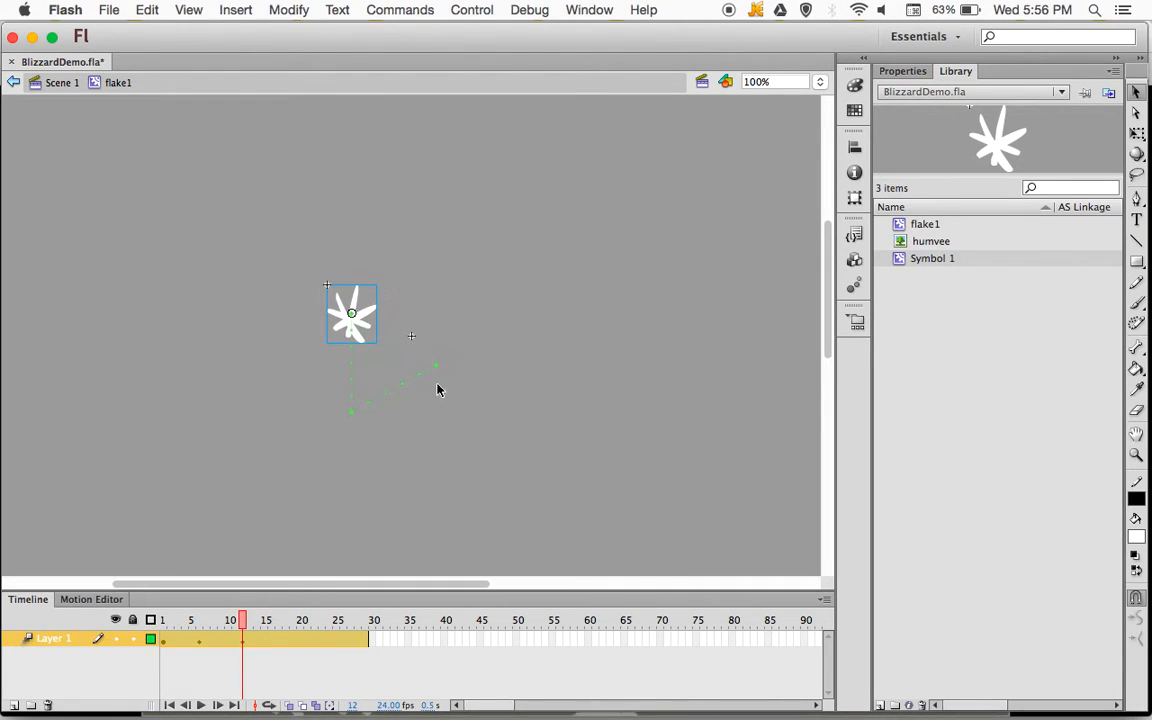
Continue the snowflake's path by moving it down-right at frame 17, straight up at frame 24 and slightly down-right at frame 29
left_click(281, 640)
left_click_drag(371, 336, 458, 416)
left_click(335, 640)
left_click_drag(450, 399, 452, 316)
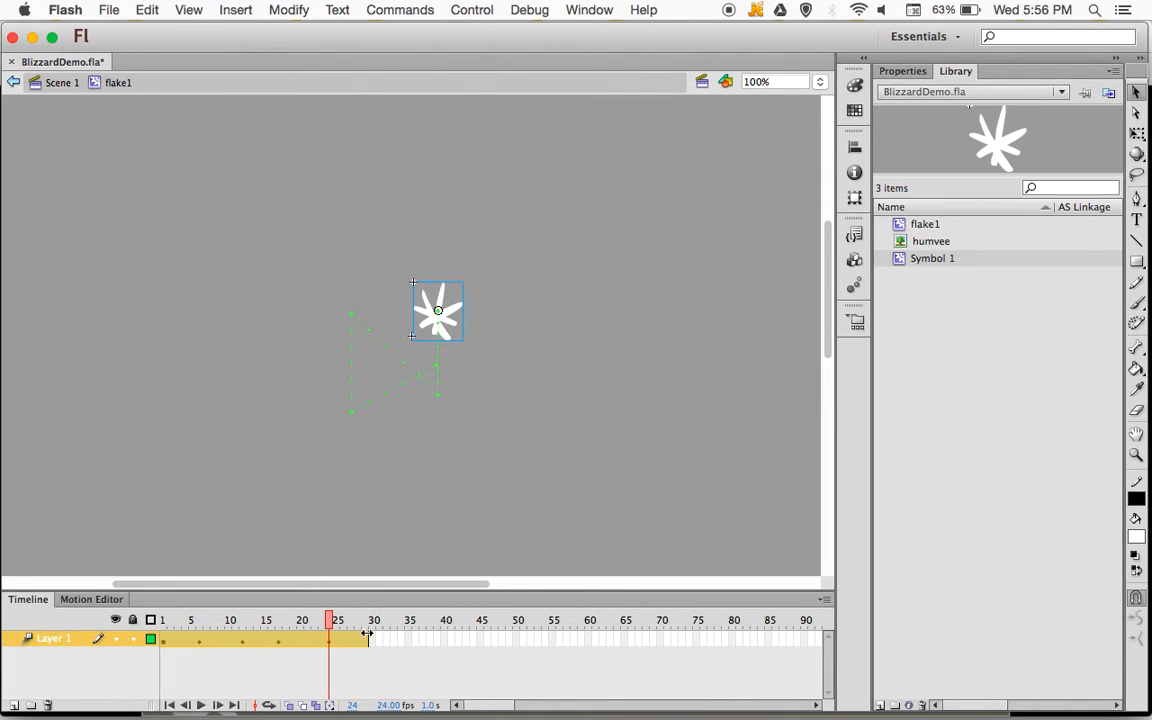
left_click(366, 640)
left_click_drag(450, 316, 480, 386)
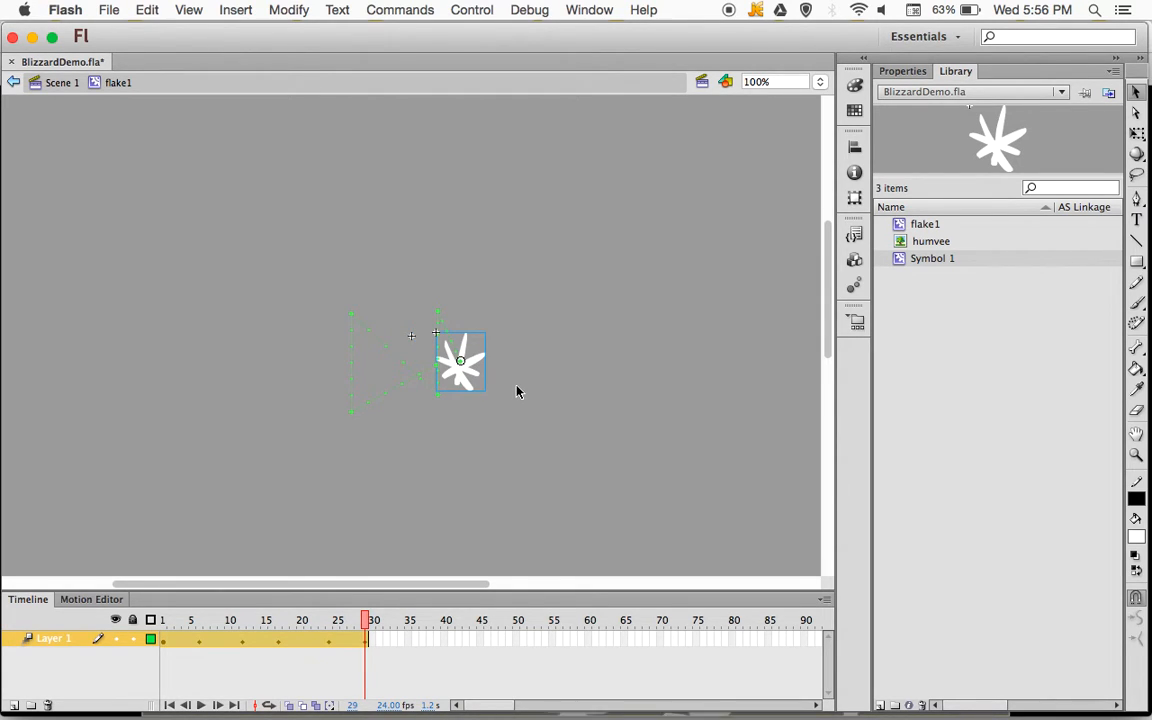
Play the flake1 timeline several times to preview the snowflake's motion
key("Return")
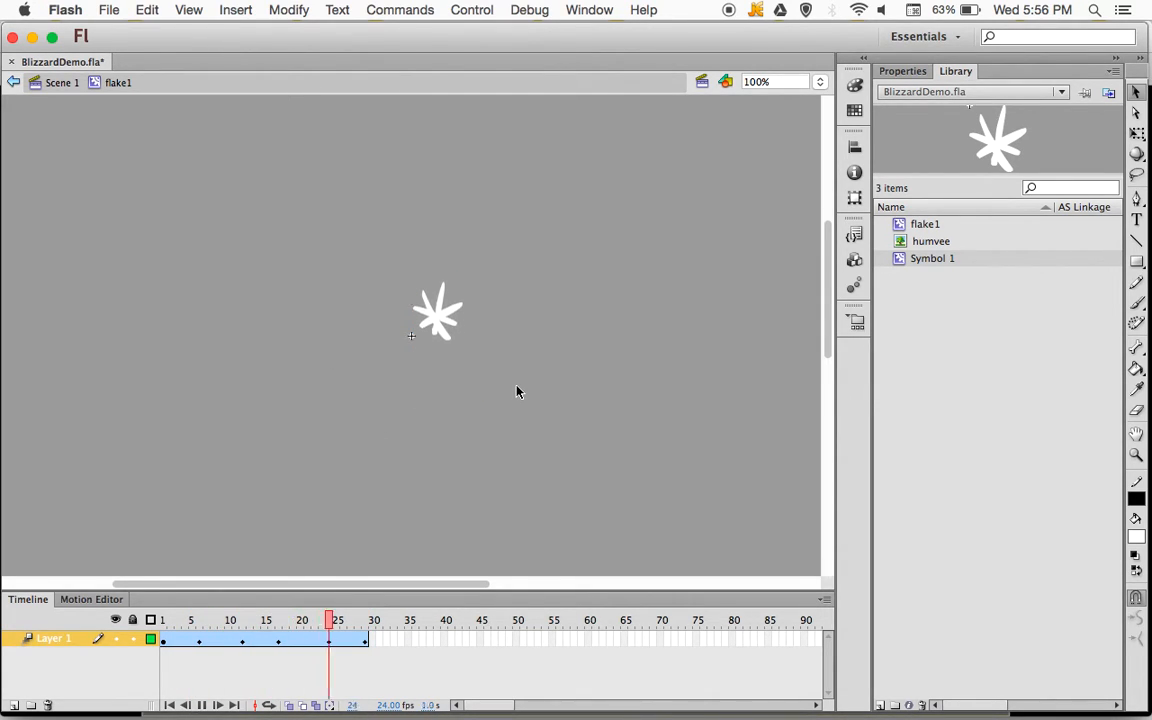
key("Return")
key("Return")
key("Return")
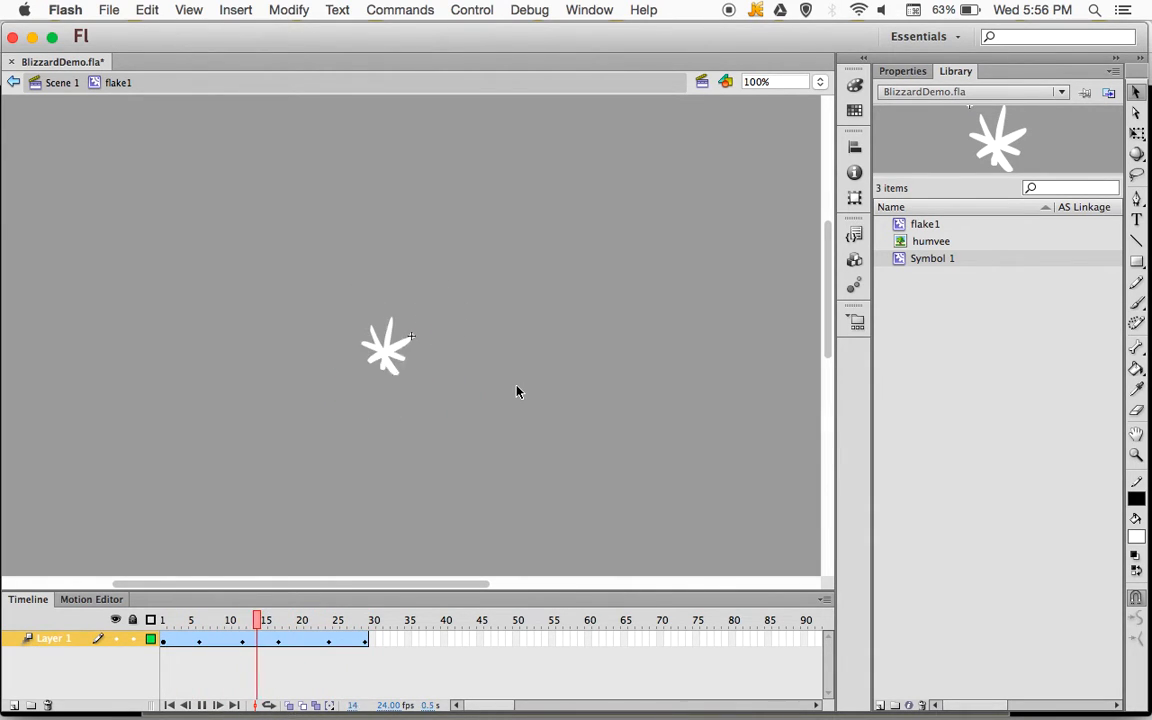
key("Return")
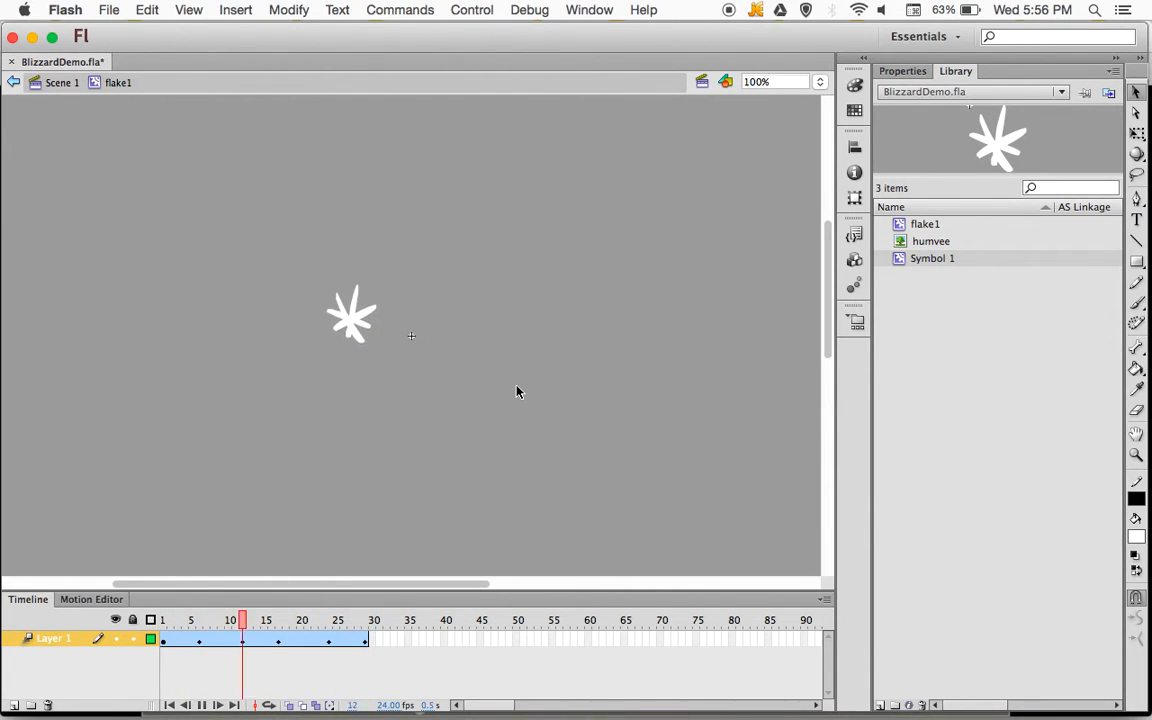
key("Return")
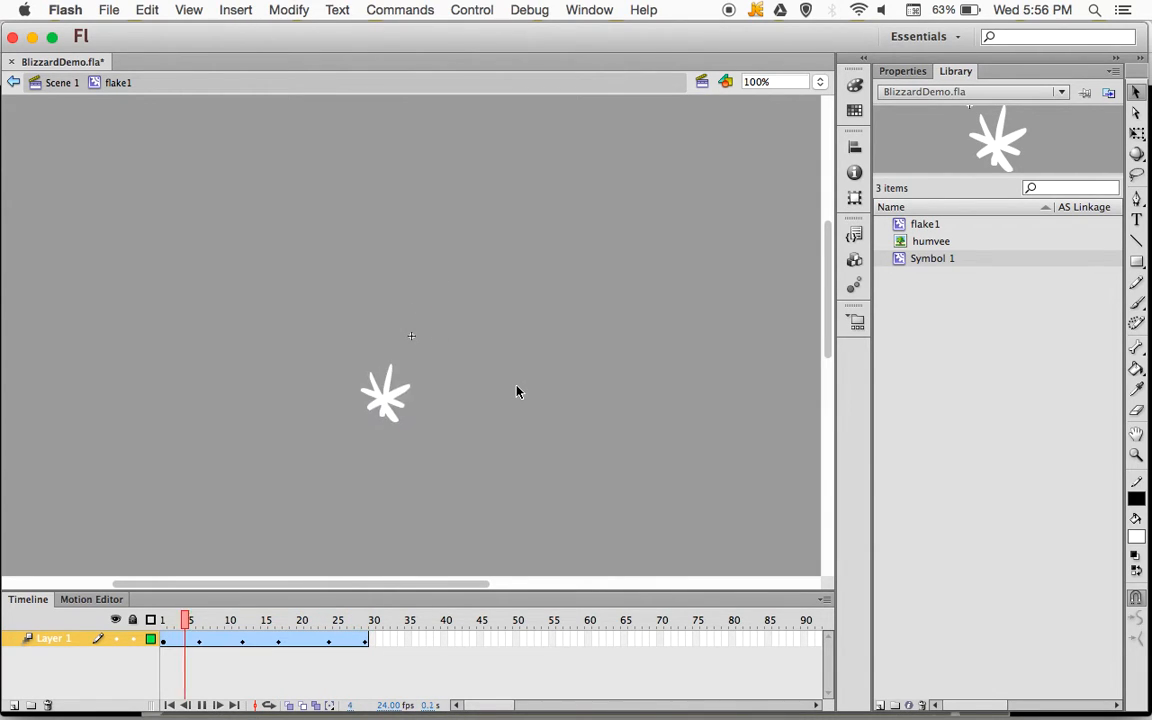
Replay the flake1 timeline to check the snowflake's drifting motion again
key("Return")
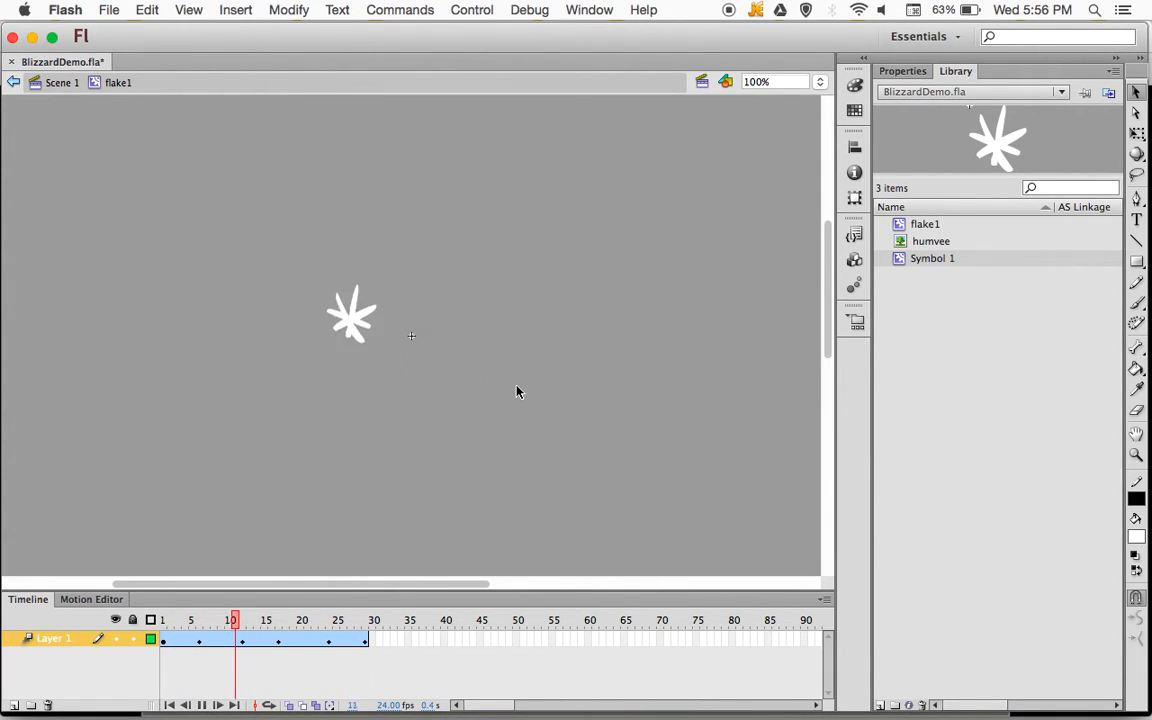
key("Return")
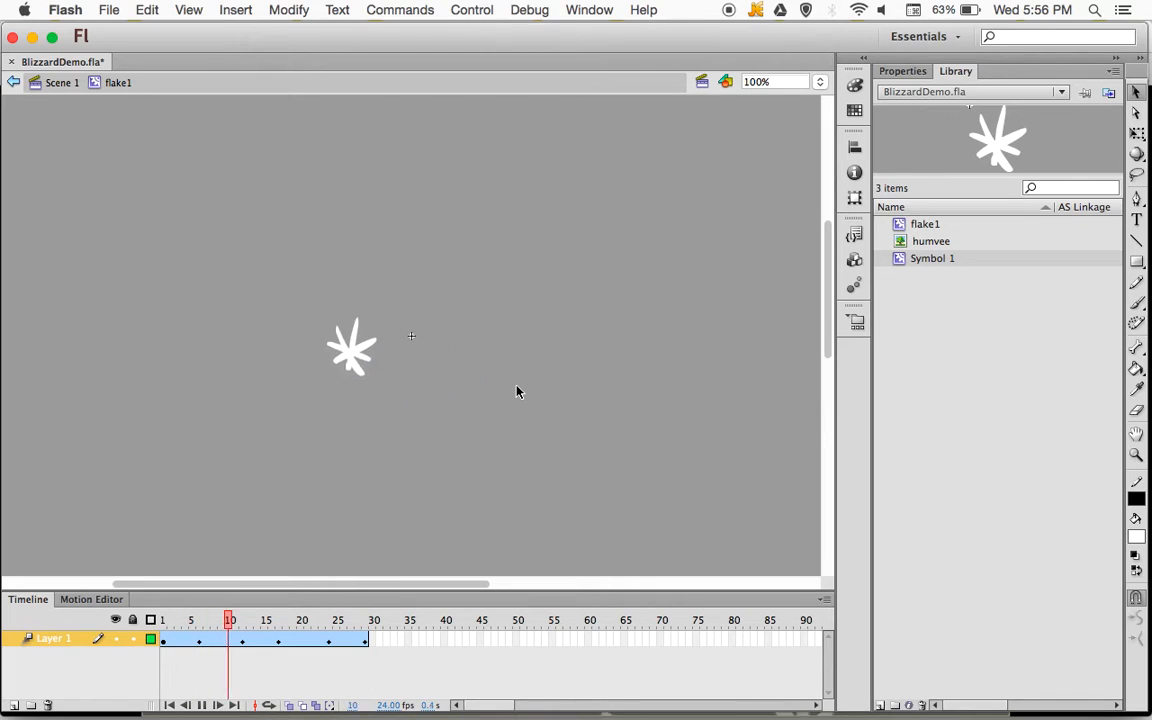
key("Return")
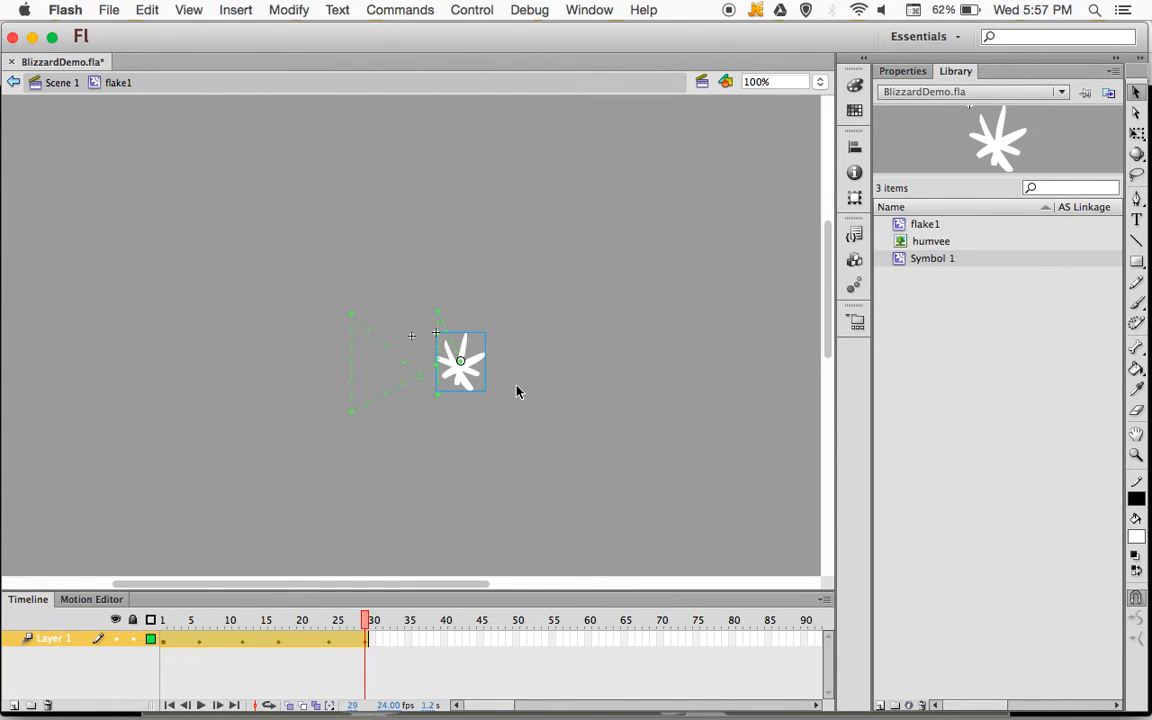
Return to Scene 1, test the movie to see the animated flake1 clip, and close the preview
left_click(60, 83)
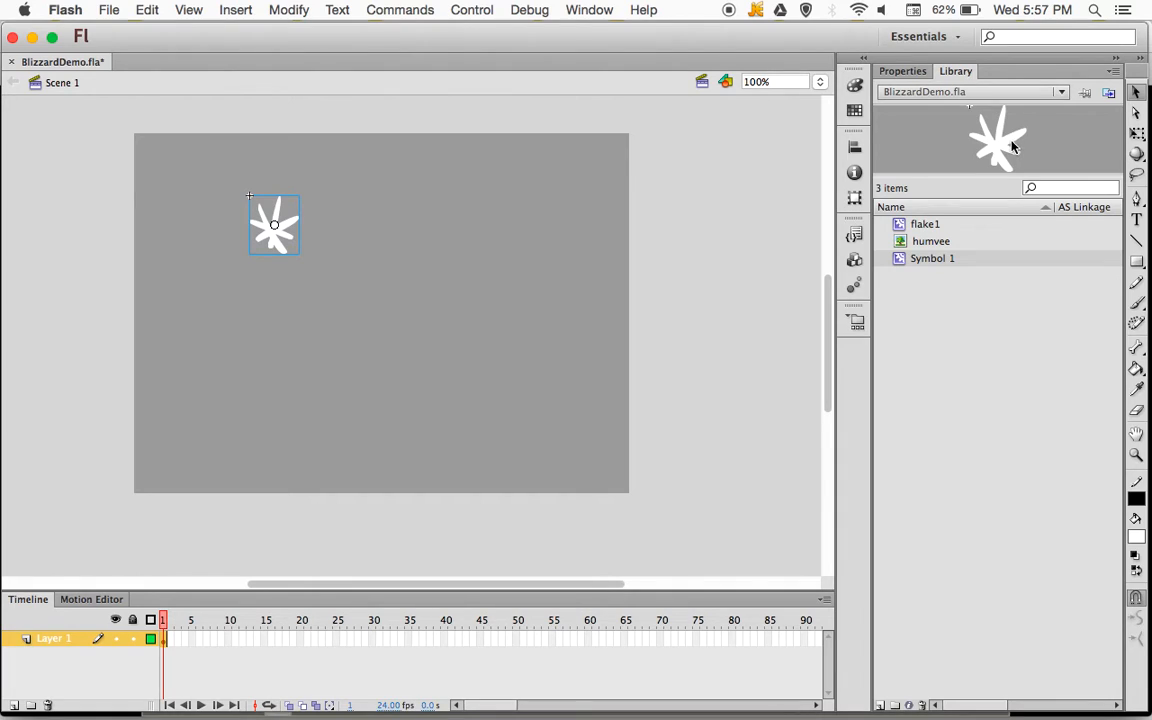
key("super+Return")
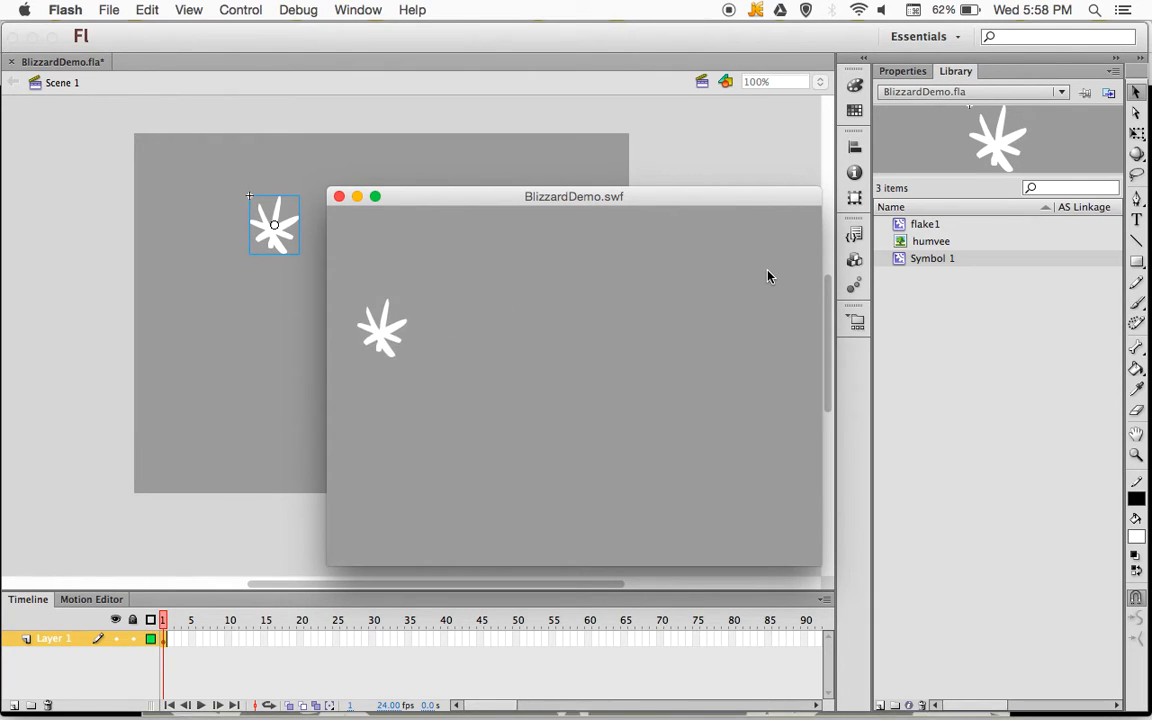
left_click(339, 197)
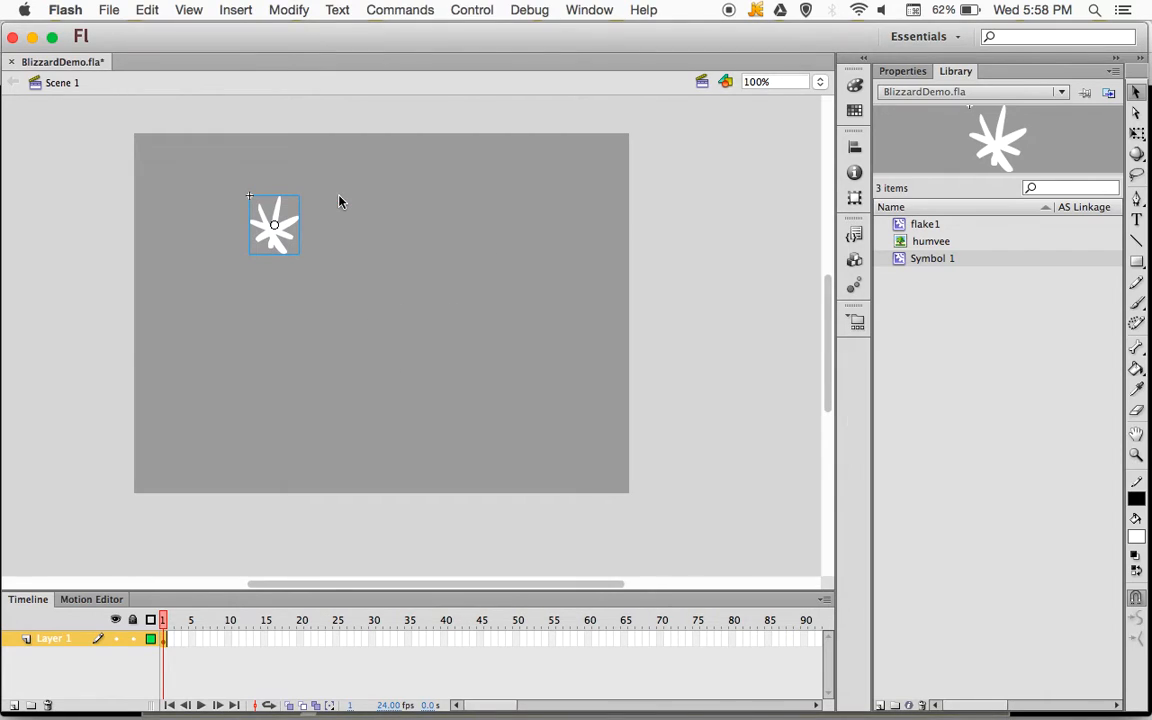
Rename Layer 1 of Scene 1 as flake1
double_click(67, 640)
type("flake1")
key("Return")
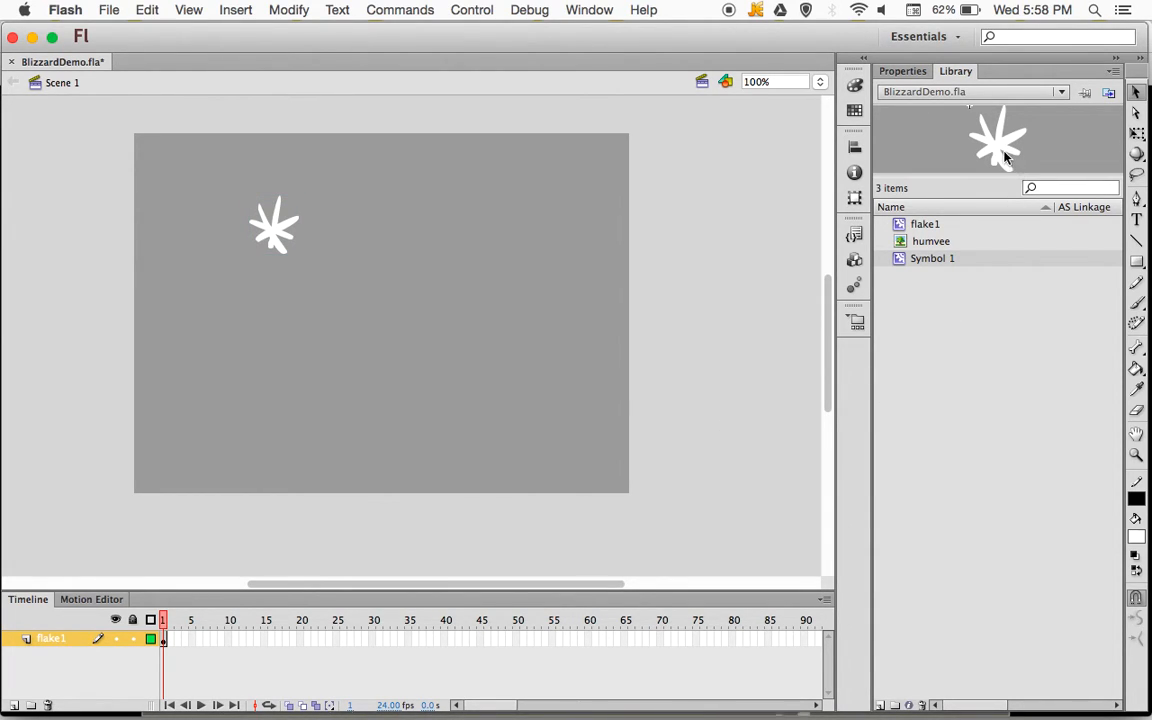
Place twelve more instances of the flake1 symbol from the library, scattered across the gray stage
left_click(935, 226)
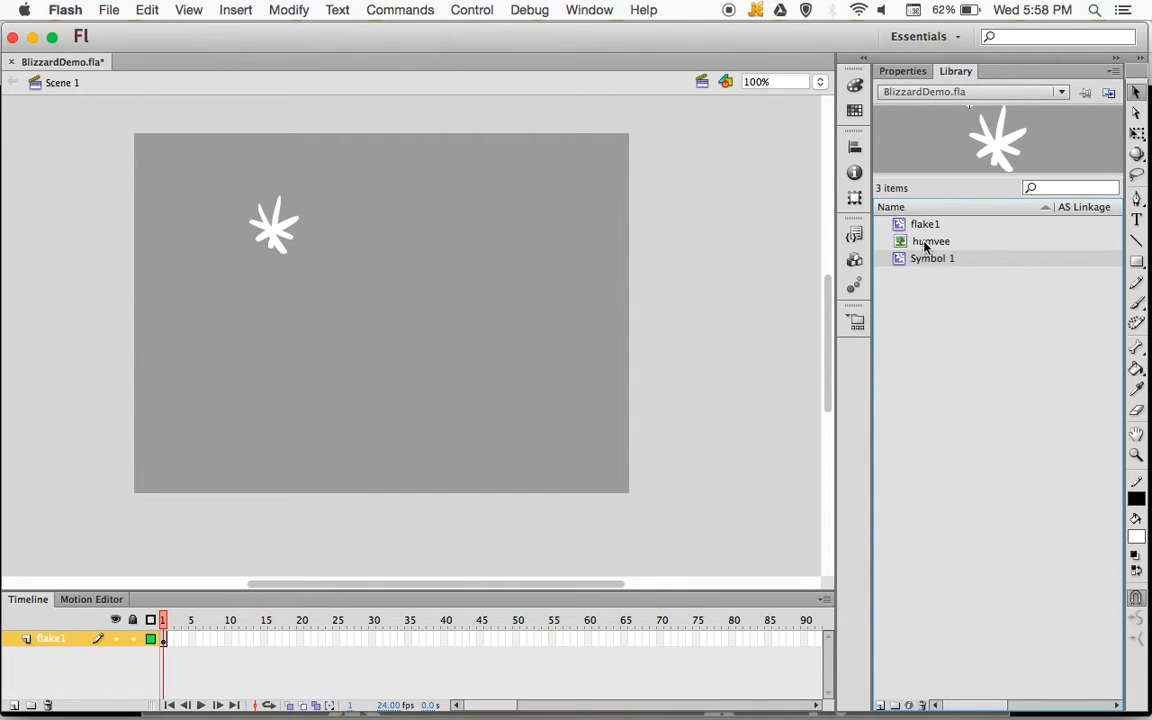
left_click(924, 227)
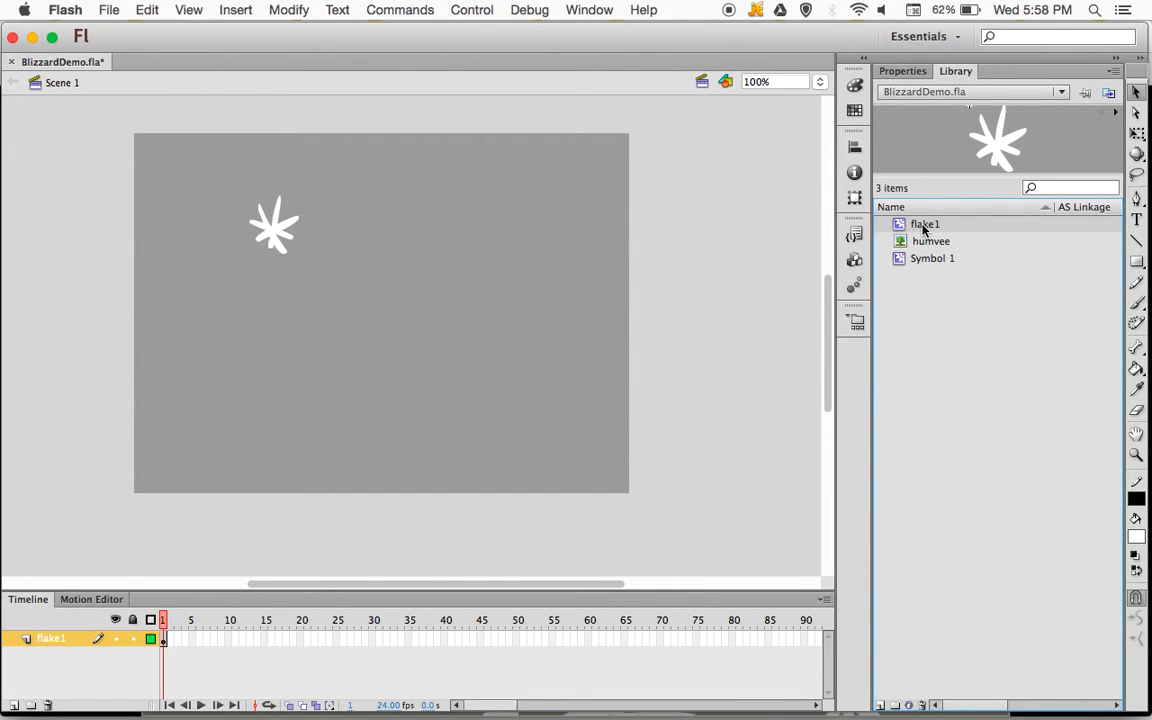
left_click(930, 263)
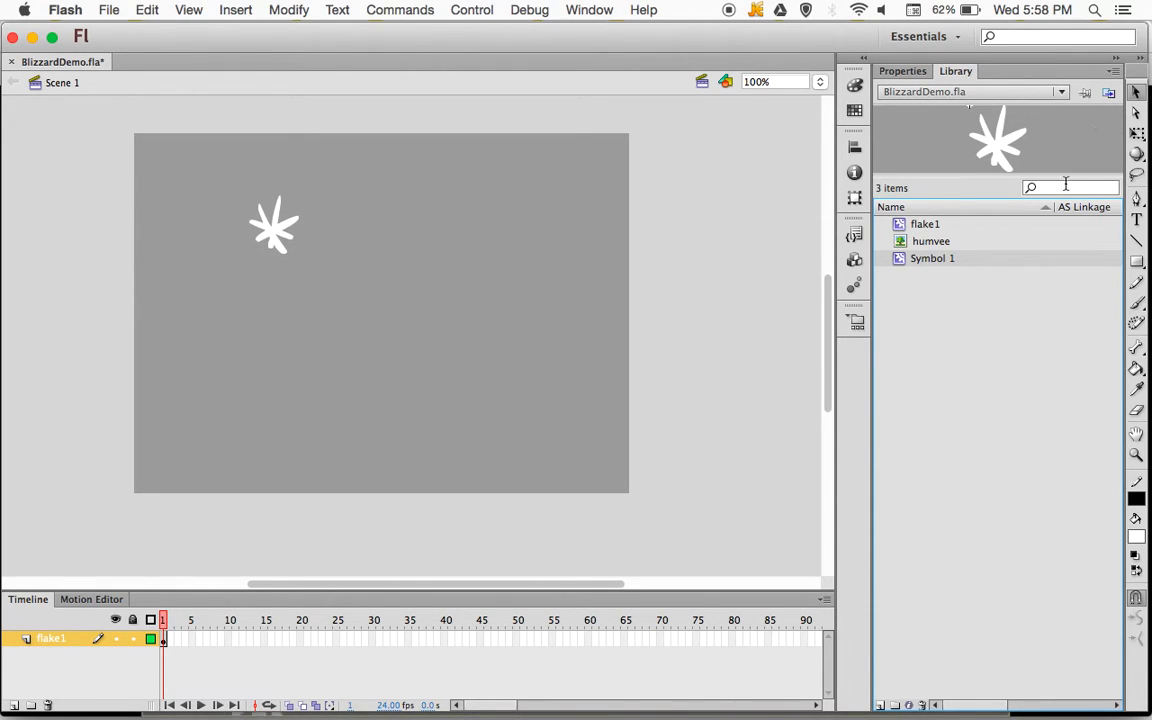
left_click(930, 226)
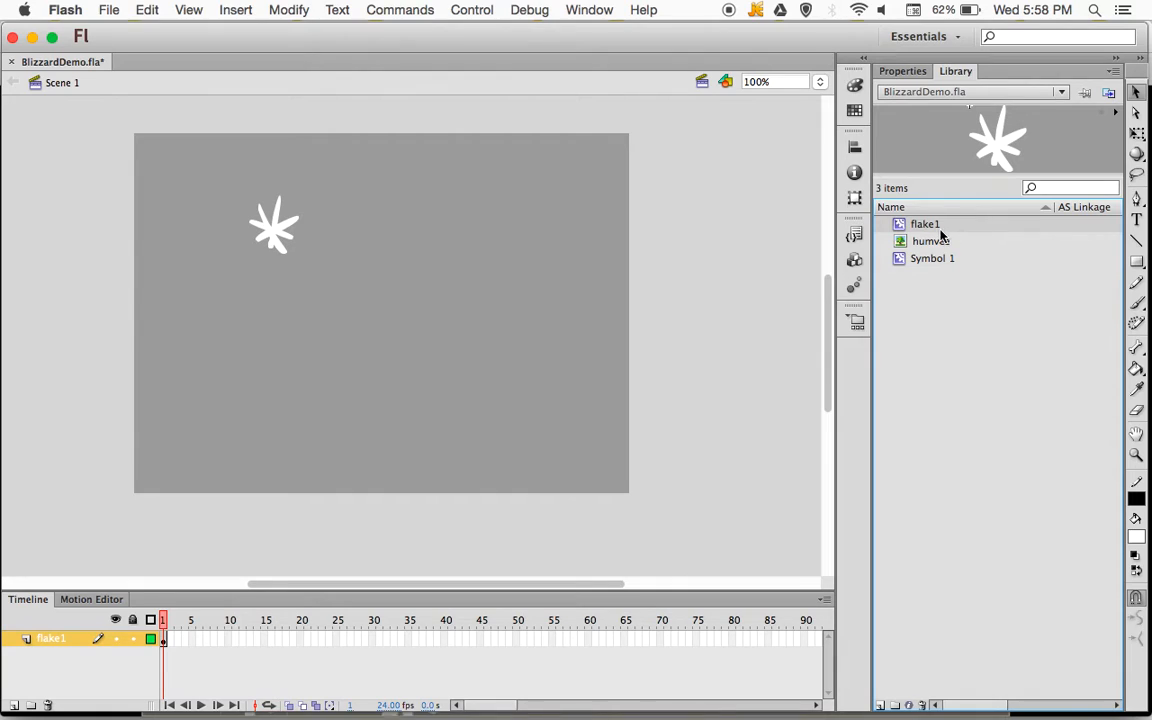
left_click_drag(997, 162, 228, 378)
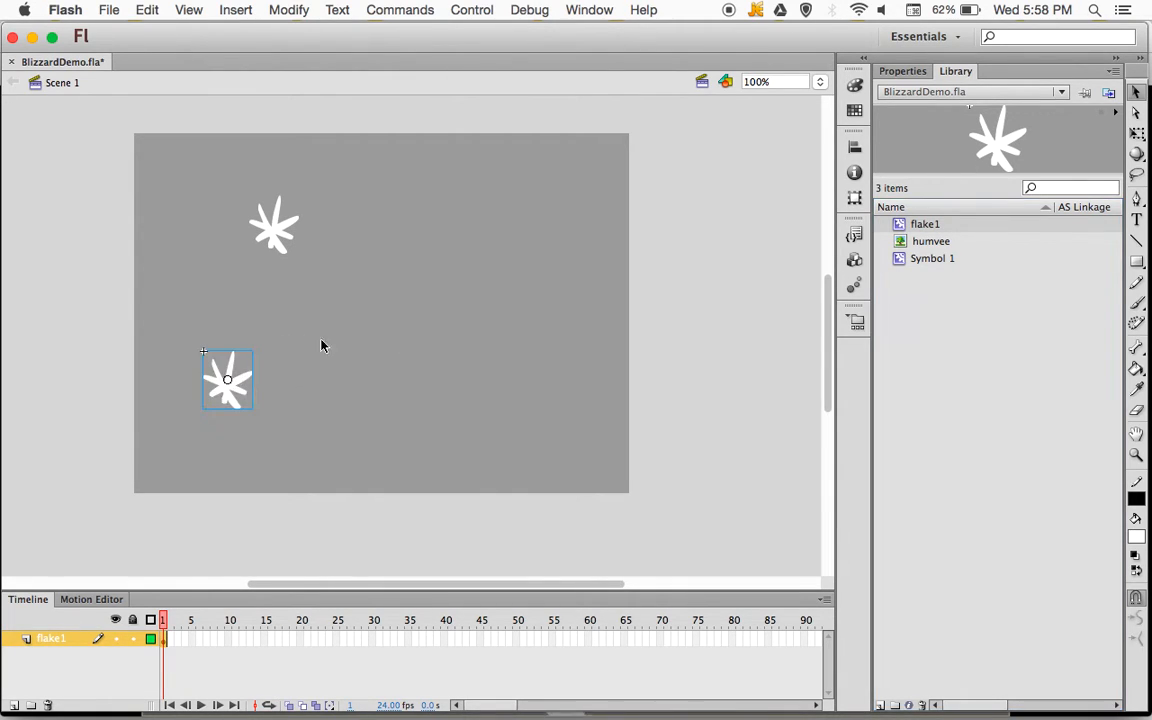
left_click_drag(950, 135, 358, 289)
left_click_drag(893, 125, 371, 415)
left_click_drag(990, 148, 398, 200)
left_click_drag(985, 155, 485, 354)
left_click_drag(990, 138, 596, 204)
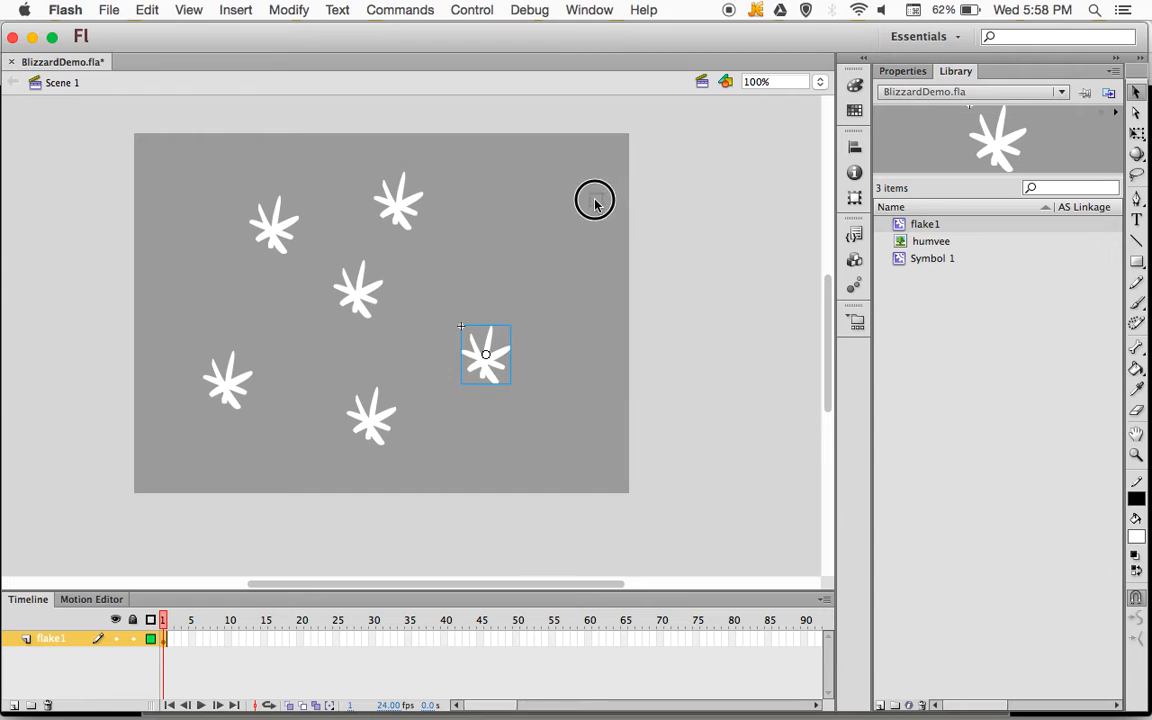
left_click_drag(987, 153, 505, 266)
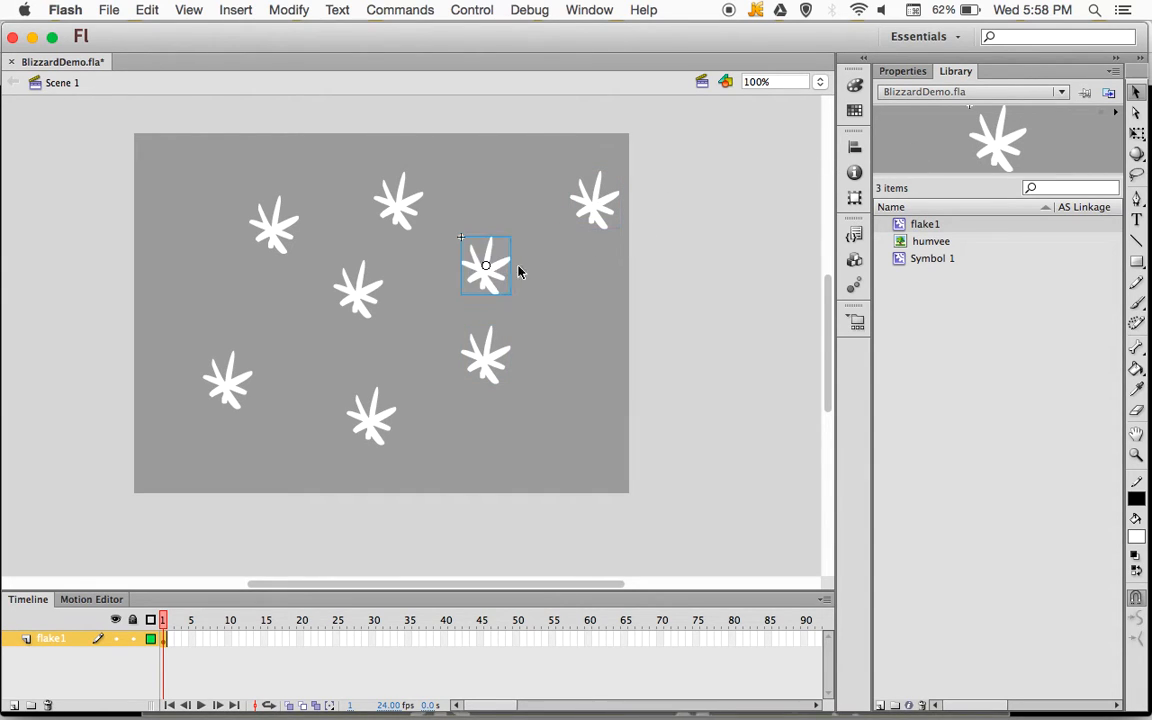
left_click_drag(985, 150, 529, 425)
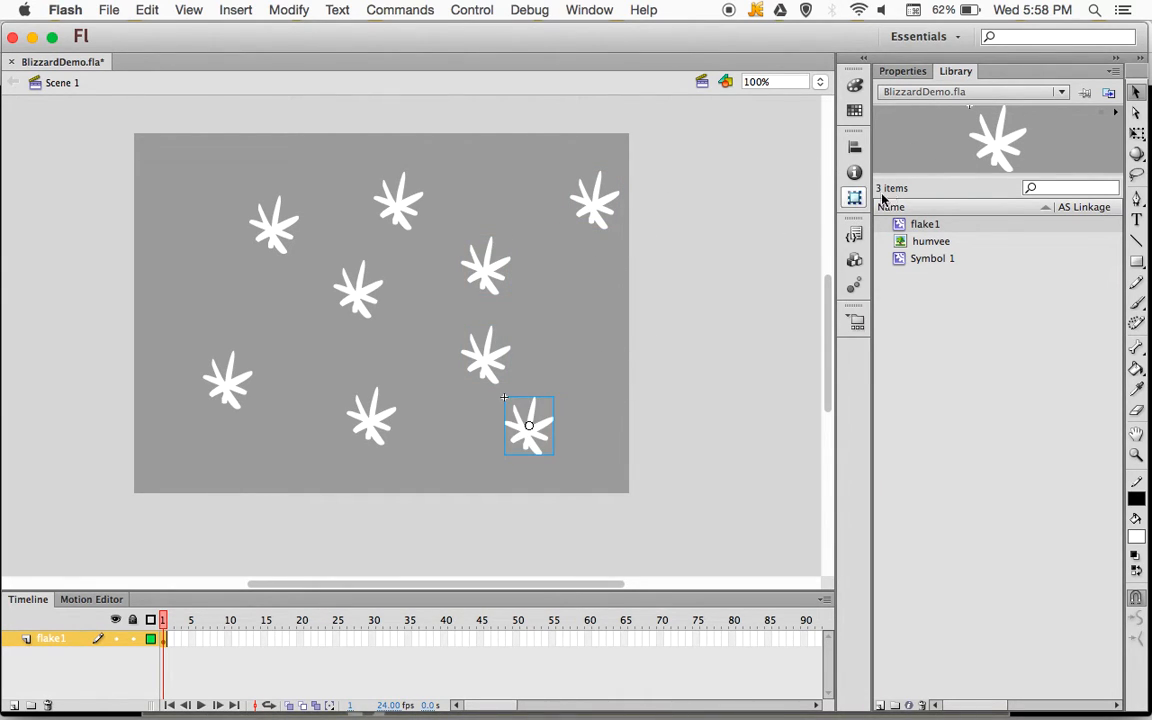
left_click_drag(980, 148, 198, 192)
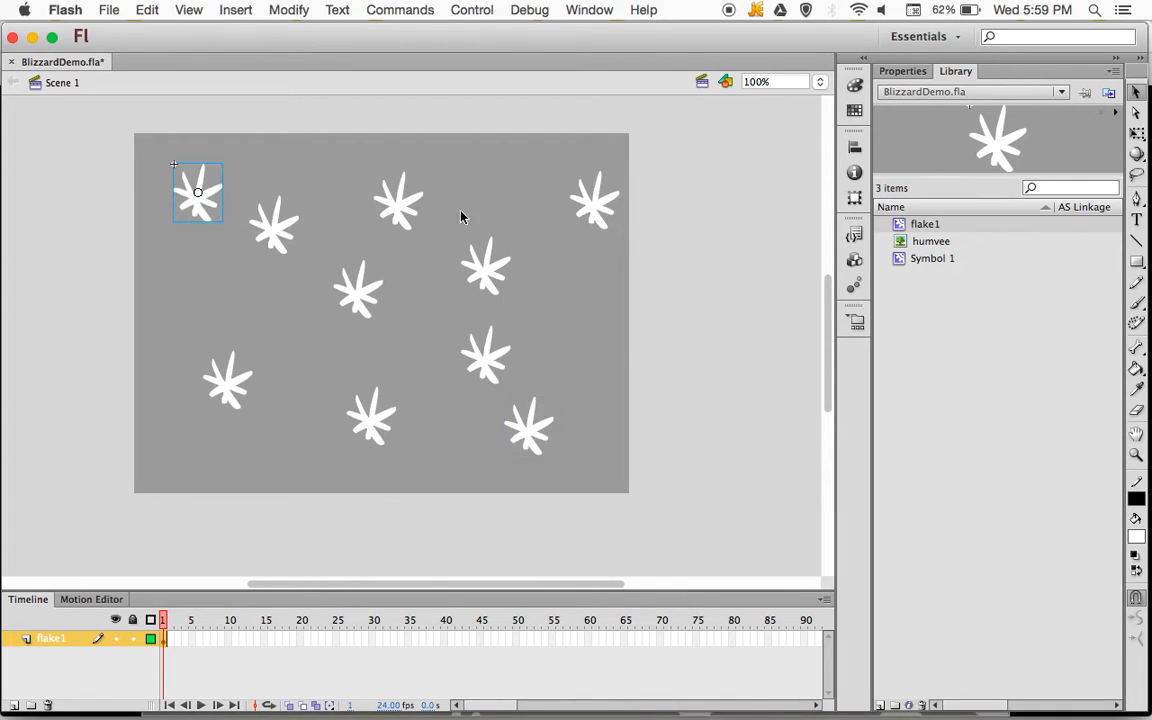
left_click_drag(1013, 173, 272, 315)
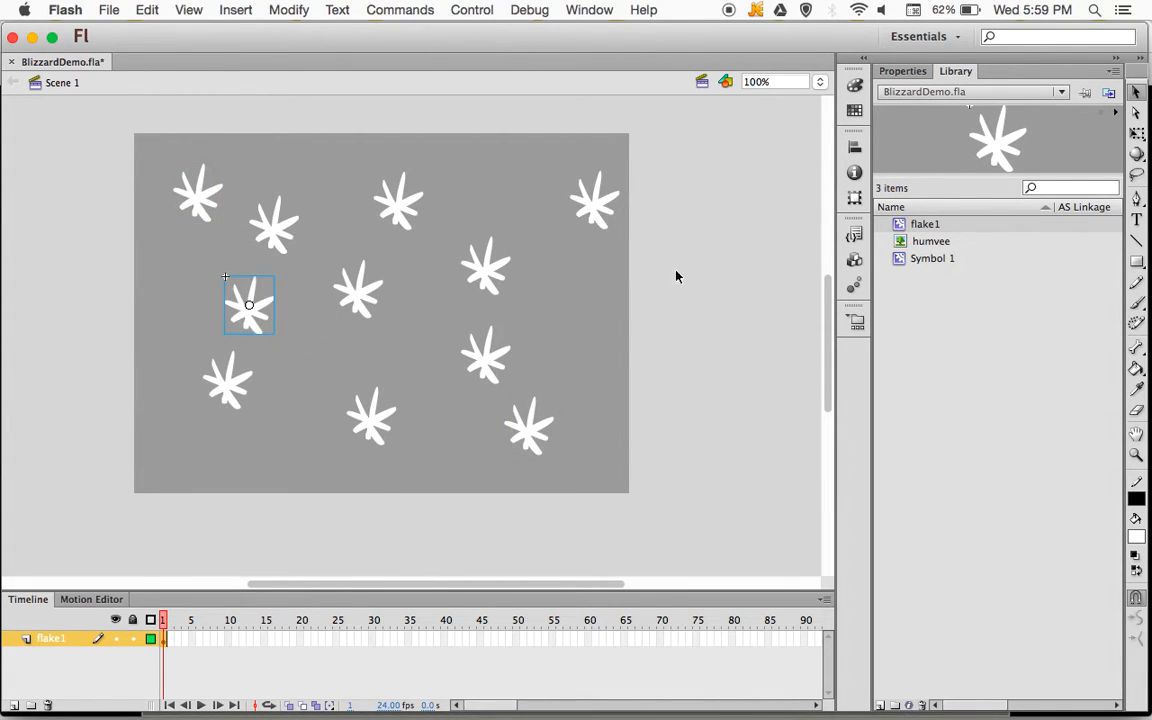
left_click_drag(895, 190, 306, 368)
left_click_drag(977, 172, 203, 448)
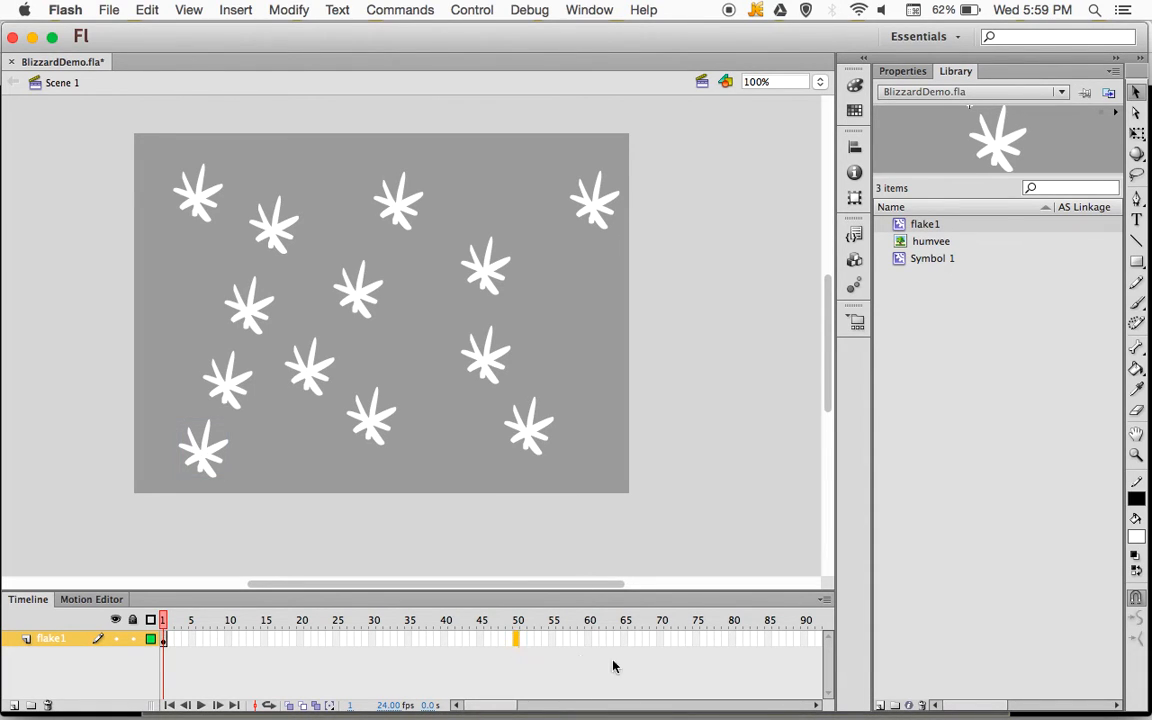
Extend the flake1 layer's frames to frame 50 and play the main timeline
key("F6")
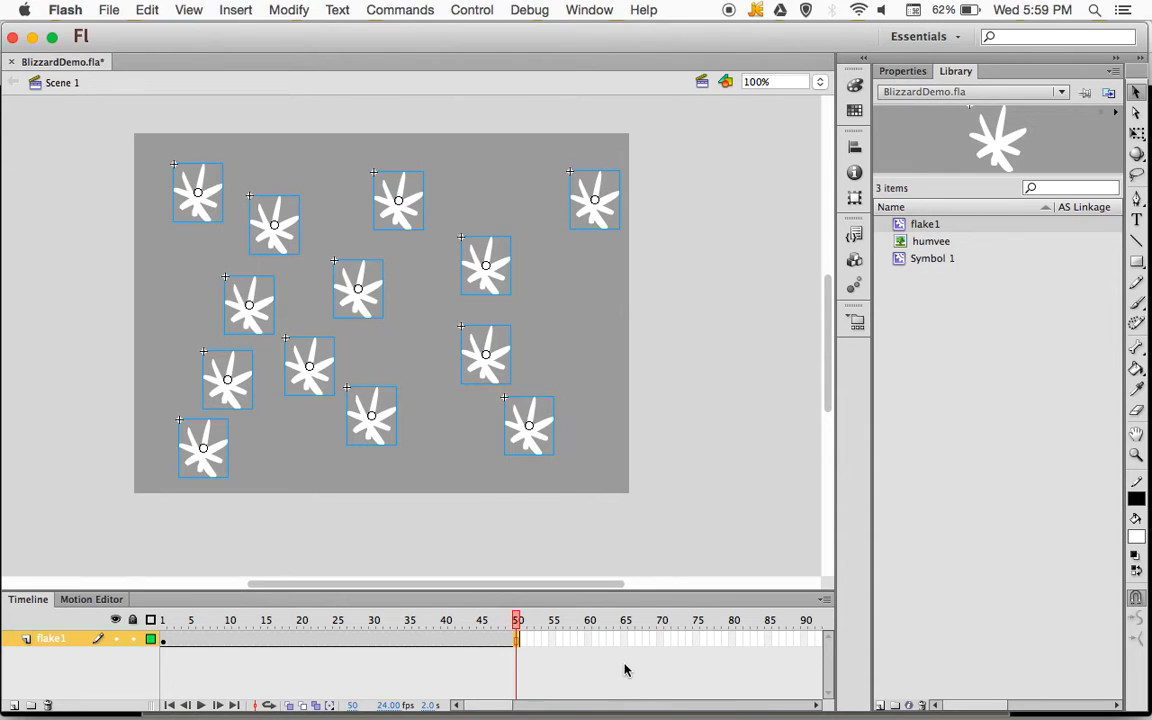
key("Return")
Inspect the flake1 symbol's tween, return to Scene 1, and test the movie with all the snowflakes before closing the preview
double_click(993, 150)
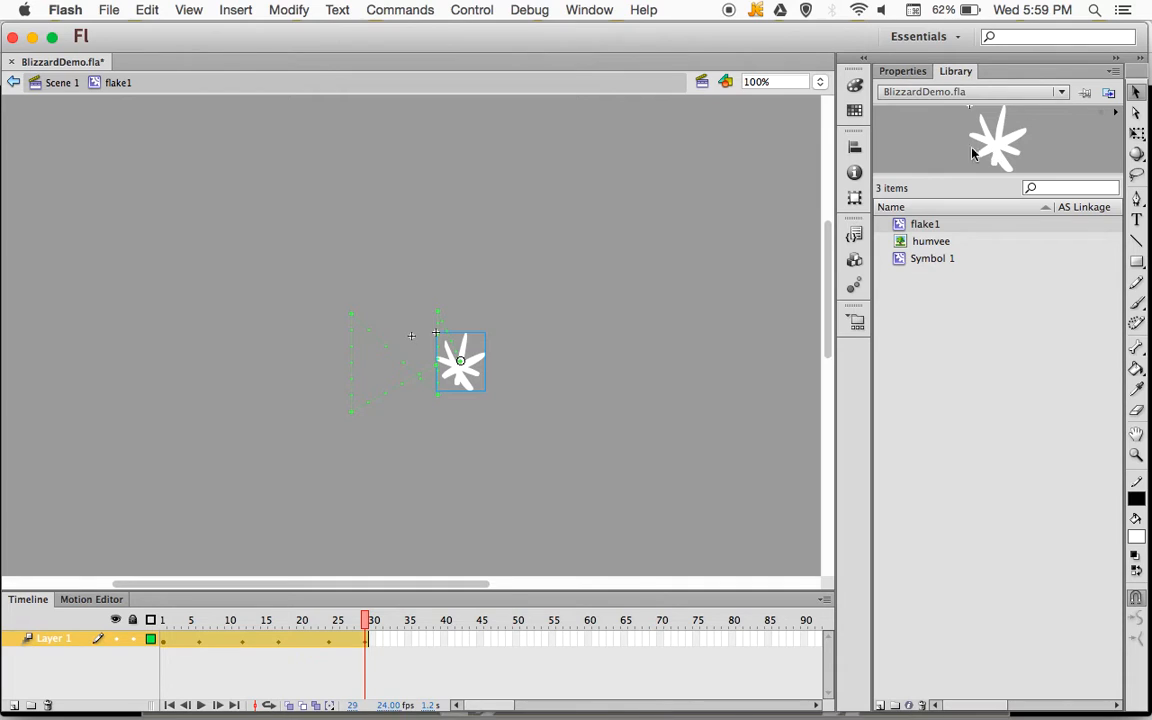
left_click(67, 88)
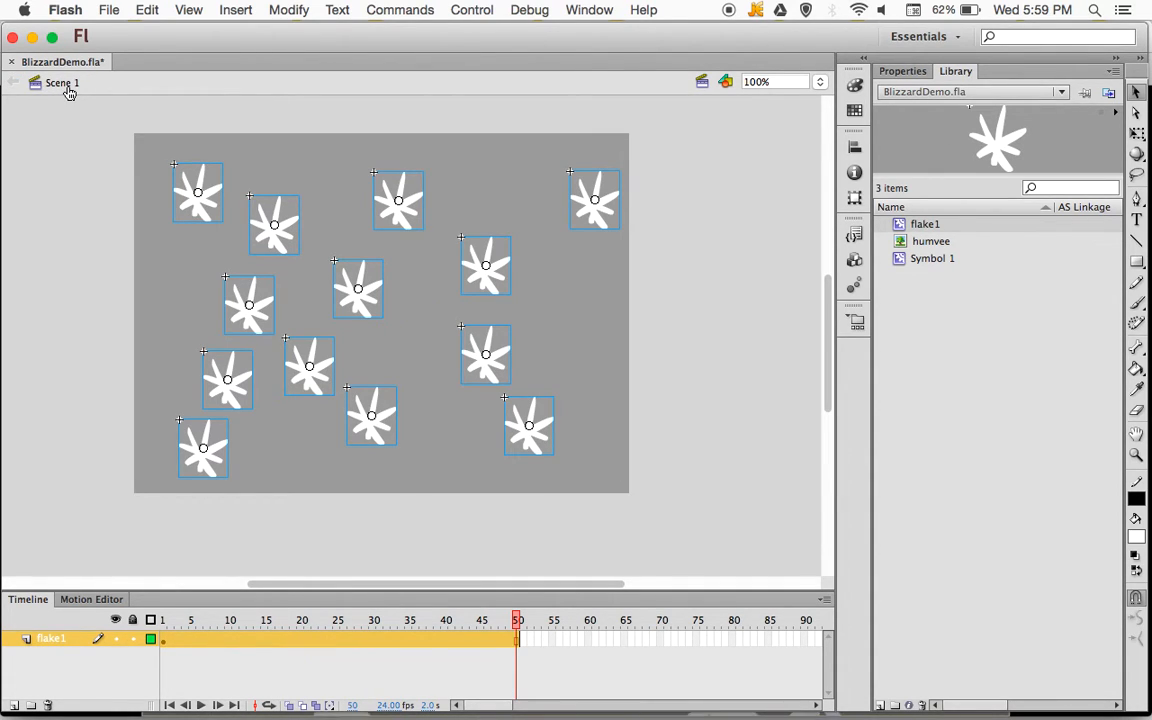
key("super+Return")
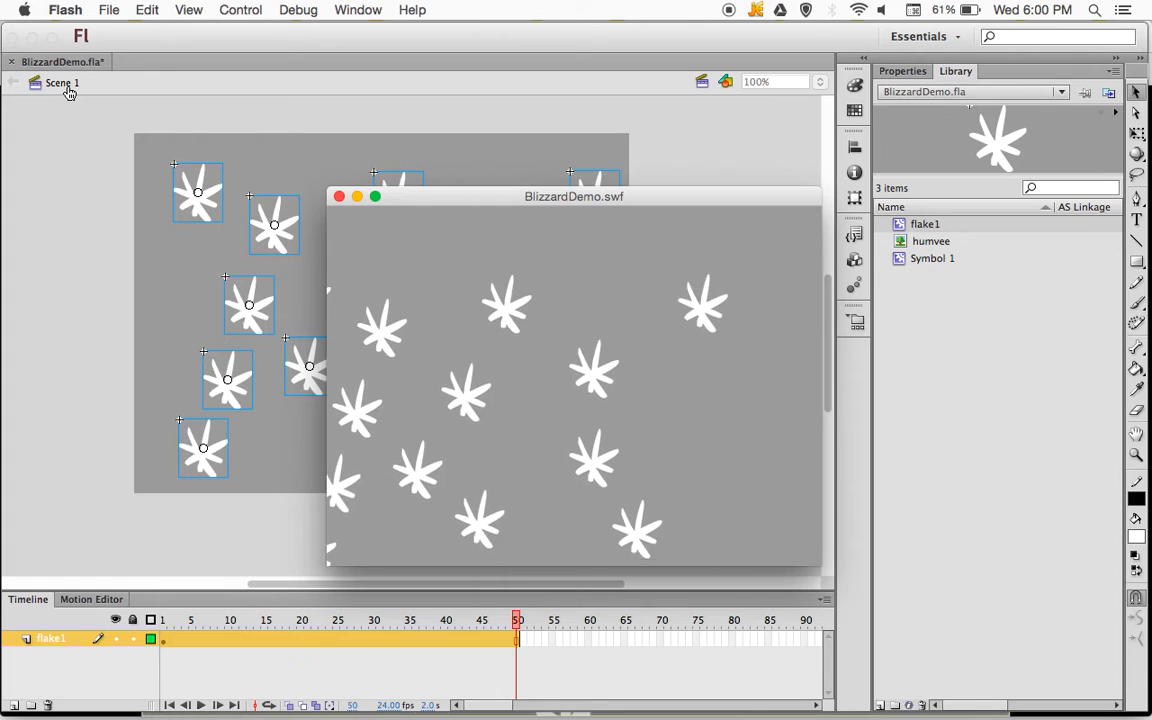
left_click(339, 196)
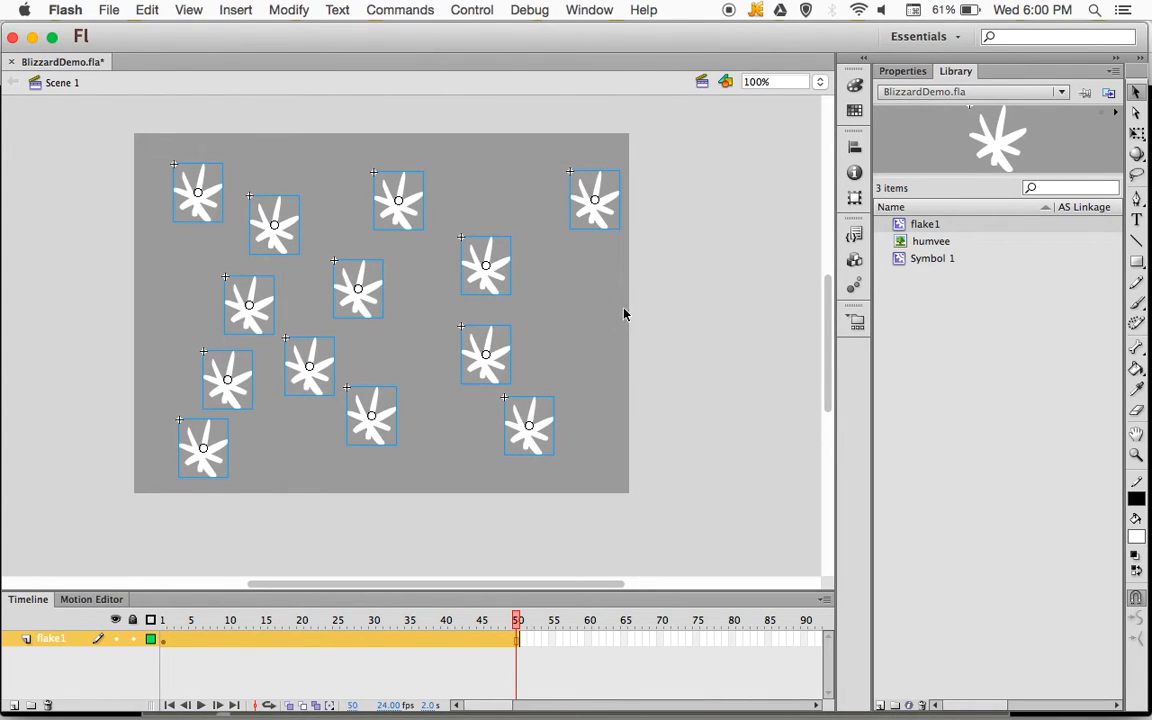
With Free Transform, rotate the upper-right snowflake clockwise and reshape the snowflake to its lower left into a wide, flat form
left_click(1137, 133)
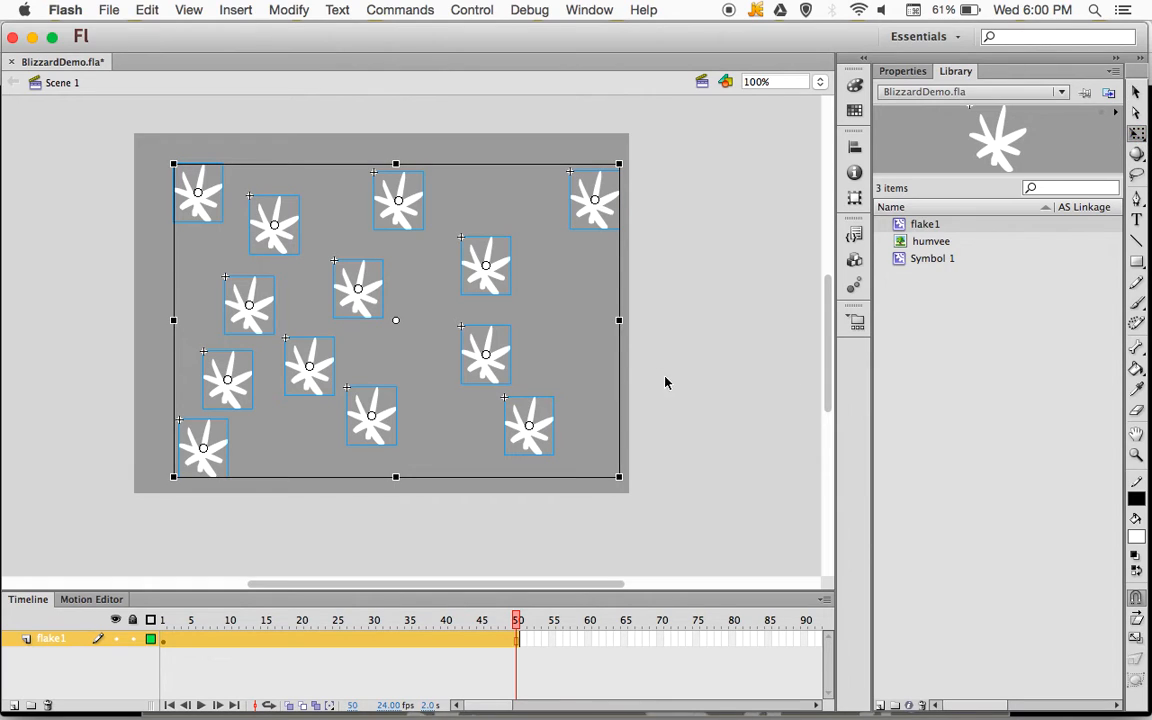
left_click(1136, 92)
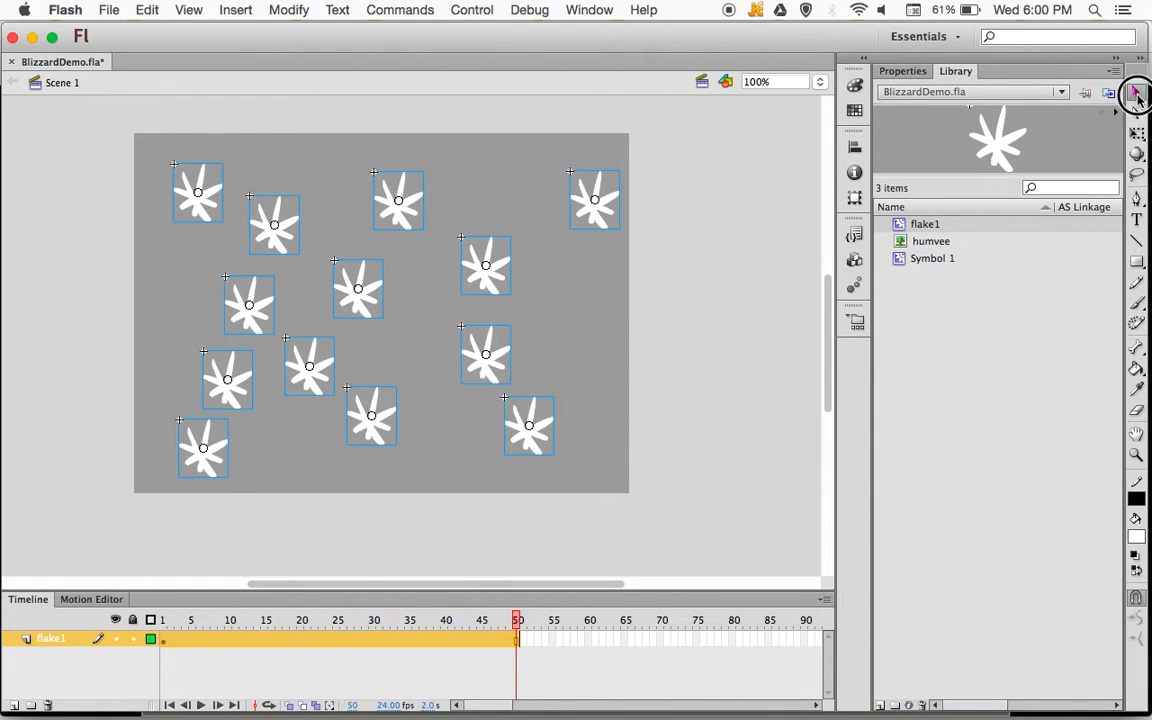
left_click(764, 210)
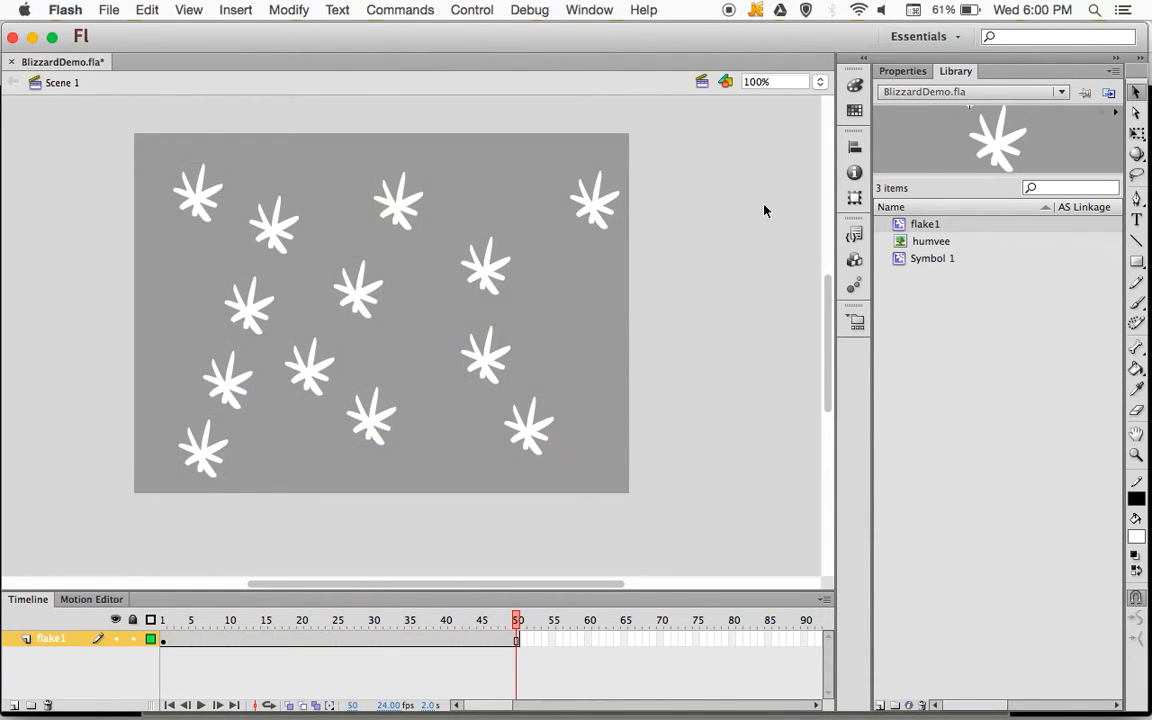
left_click(1139, 136)
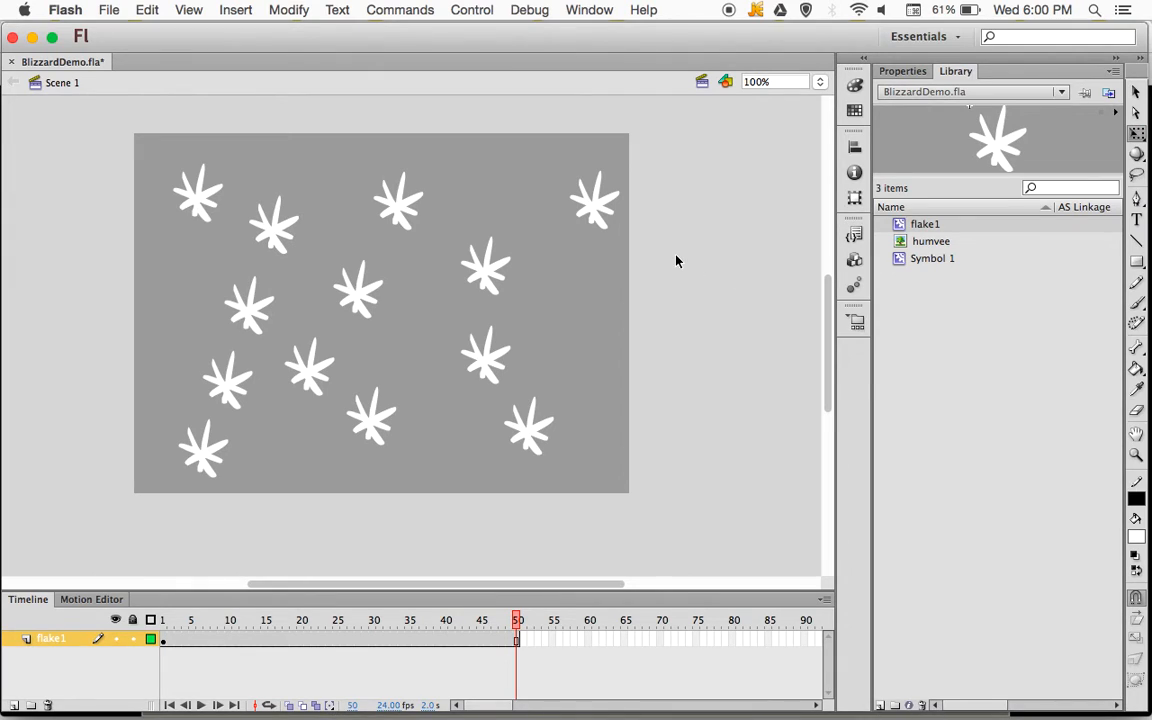
left_click(598, 207)
left_click_drag(631, 182, 623, 270)
left_click(498, 272)
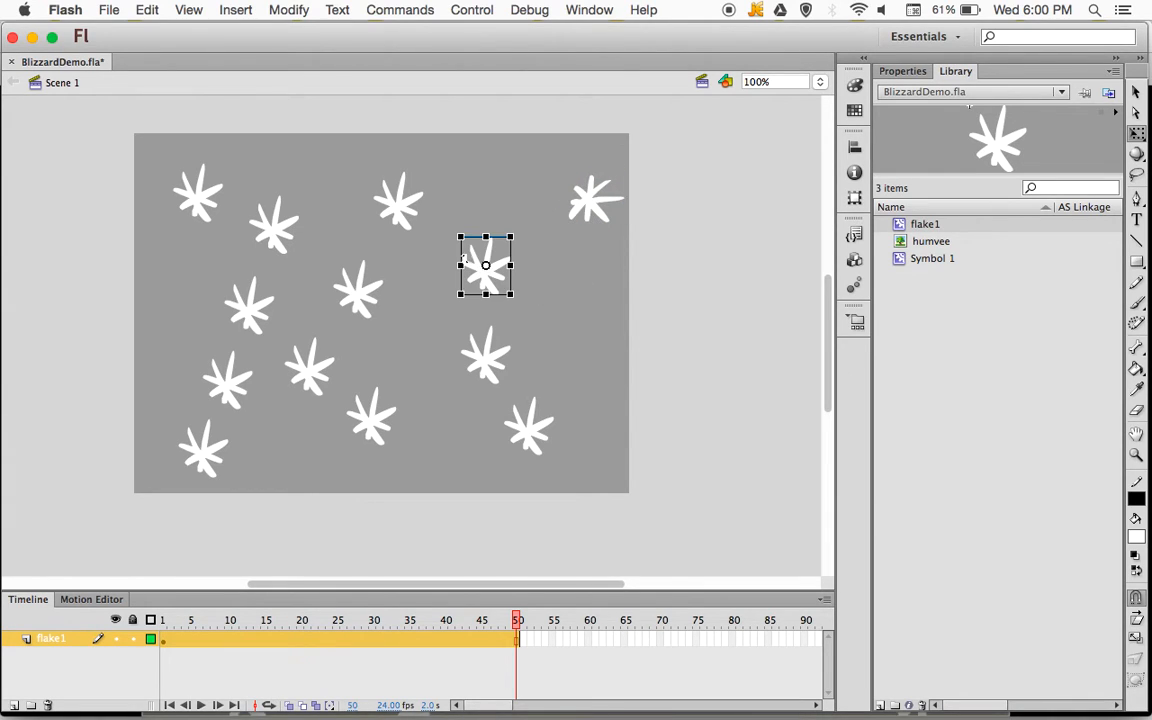
left_click_drag(463, 240, 433, 245)
Rotate the snowflake below the flattened one counterclockwise, and enlarge and slant the bottom-center snowflake
left_click(495, 370)
left_click_drag(457, 317, 411, 379)
left_click(373, 419)
Squash the snowflake just above and left of the large slanted one, and rotate the bottom-left snowflake counterclockwise
left_click(313, 365)
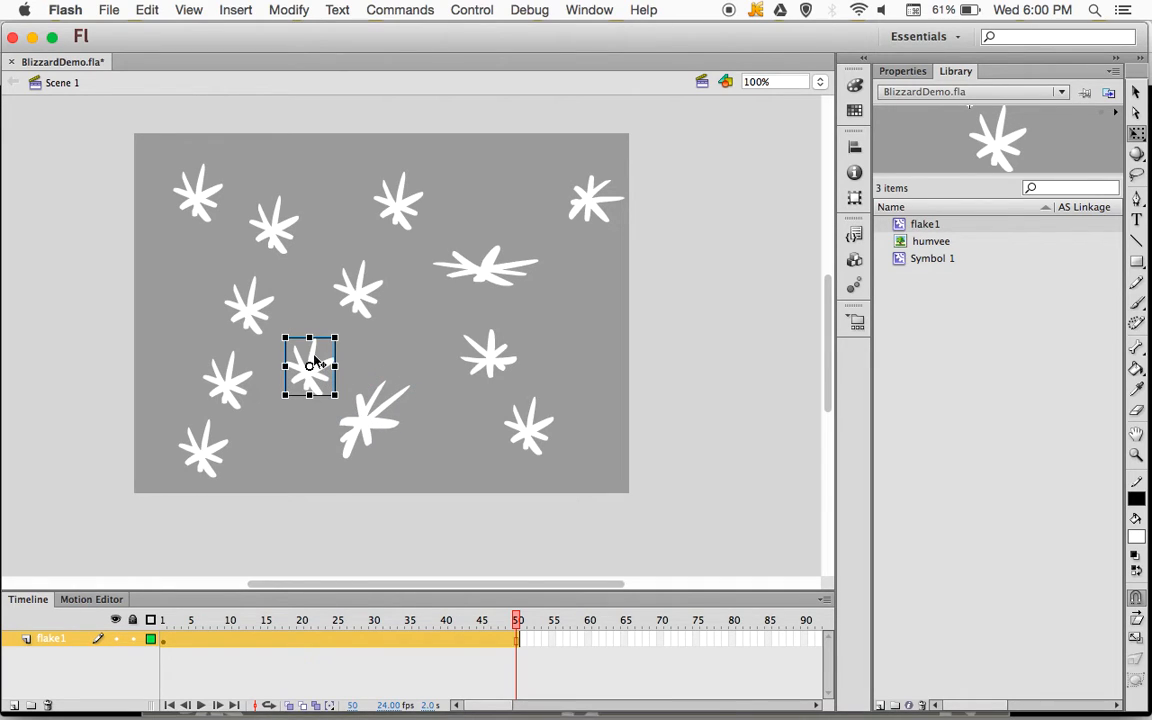
left_click_drag(310, 395, 310, 387)
left_click(208, 450)
left_click_drag(238, 483, 256, 445)
Skew and rotate the middle-left snowflake into a narrow shape leaning left
left_click(252, 322)
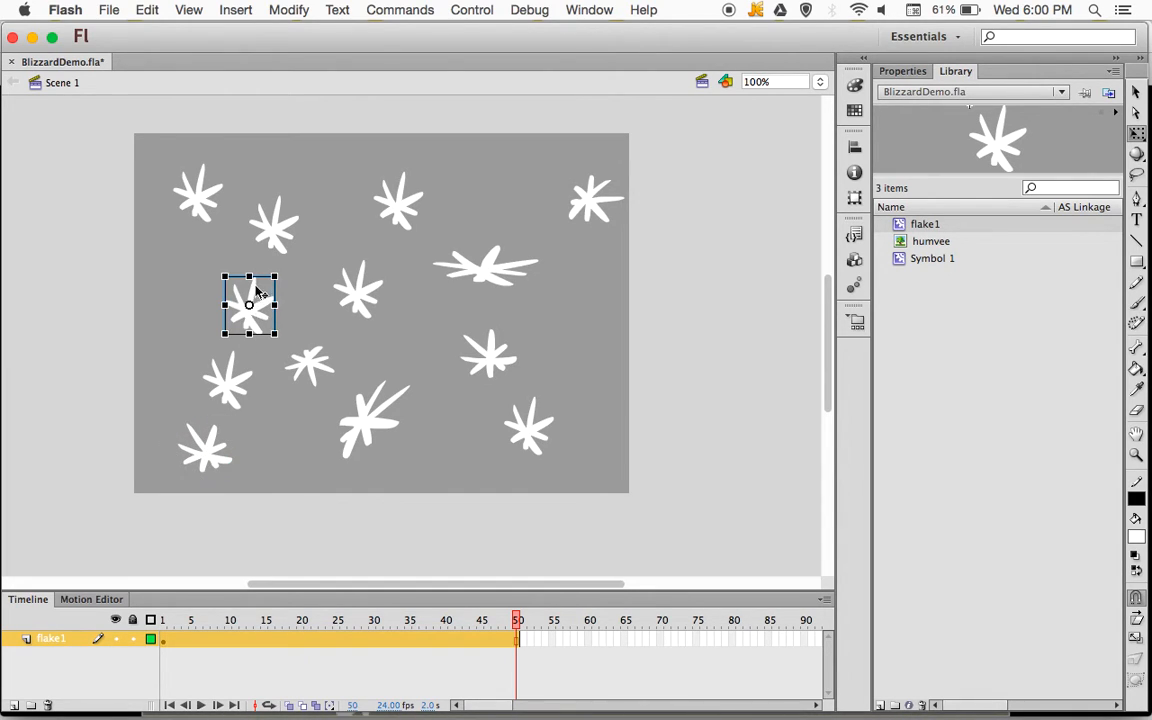
left_click_drag(232, 277, 206, 277)
left_click_drag(300, 333, 279, 355)
Rotate the second snowflake from the upper left clockwise, and rotate the top-left snowflake counterclockwise while enlarging it slightly
left_click(283, 238)
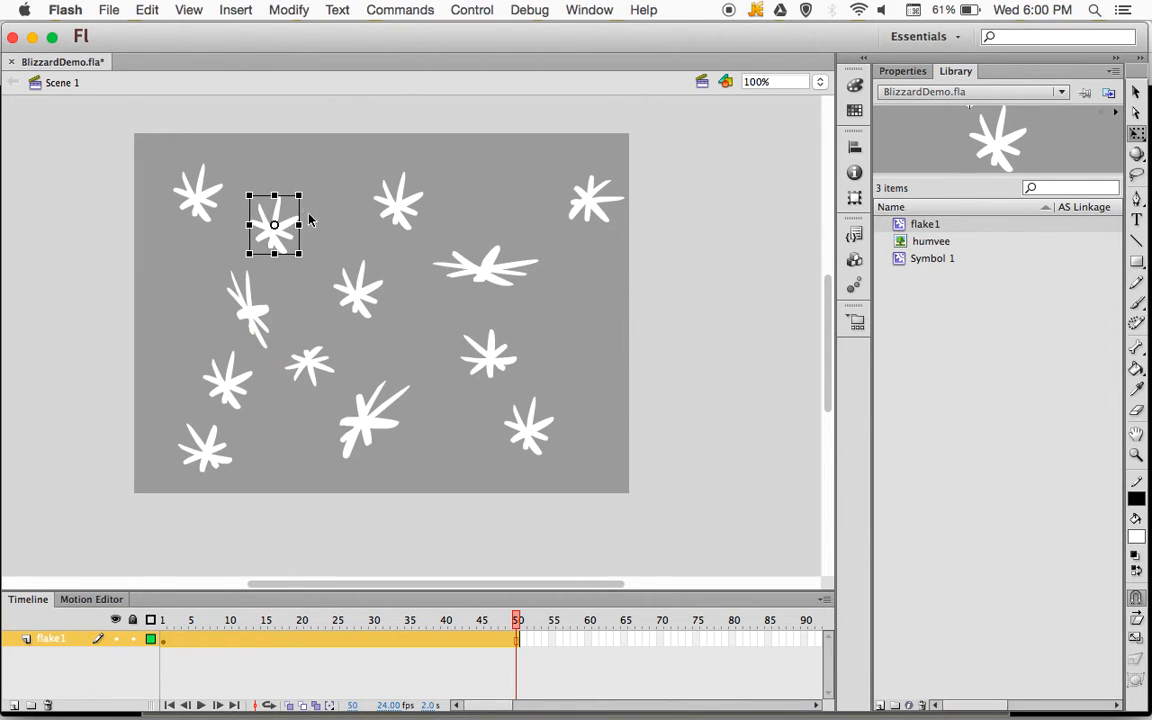
left_click_drag(313, 192, 318, 212)
left_click(198, 186)
left_click_drag(171, 156, 146, 179)
left_click_drag(213, 214, 219, 224)
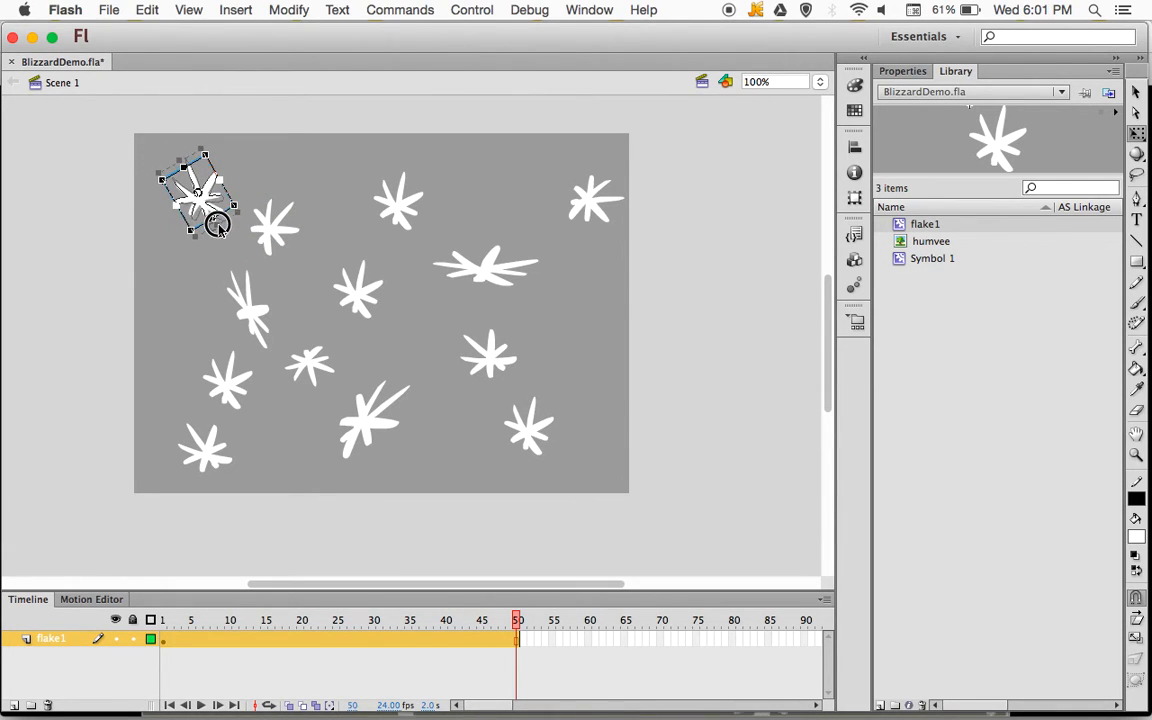
Rotate the snowflake near the stage's center slightly clockwise and test the movie
left_click(370, 298)
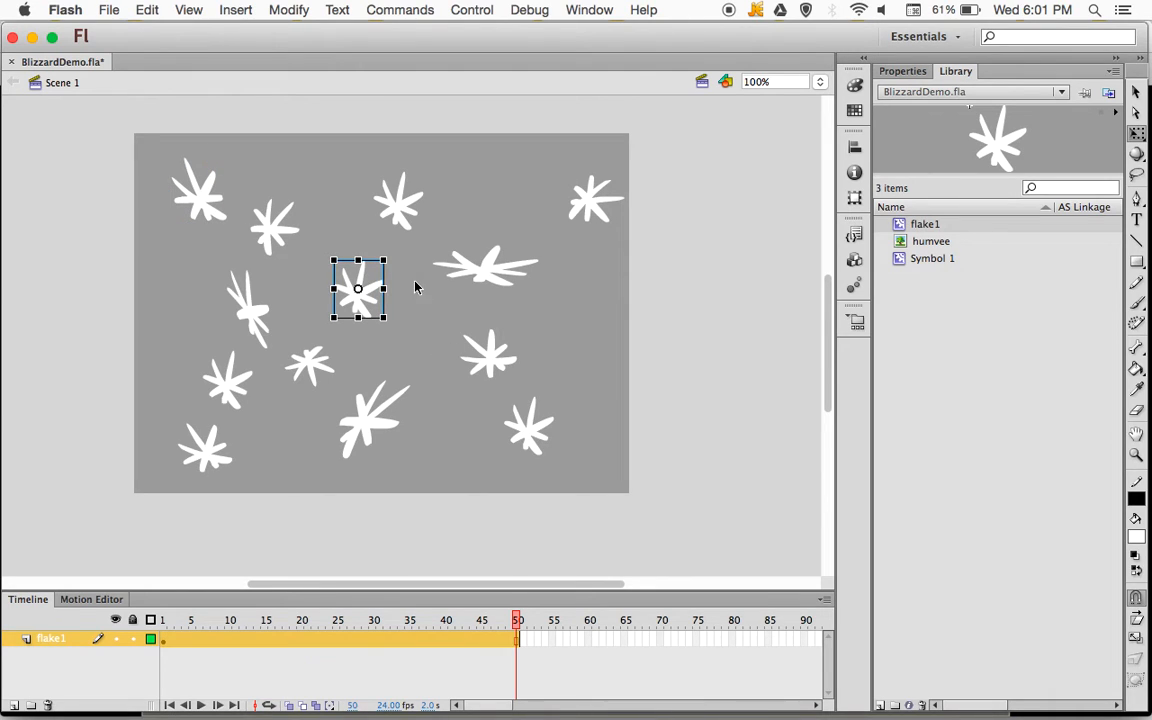
left_click_drag(397, 257, 404, 268)
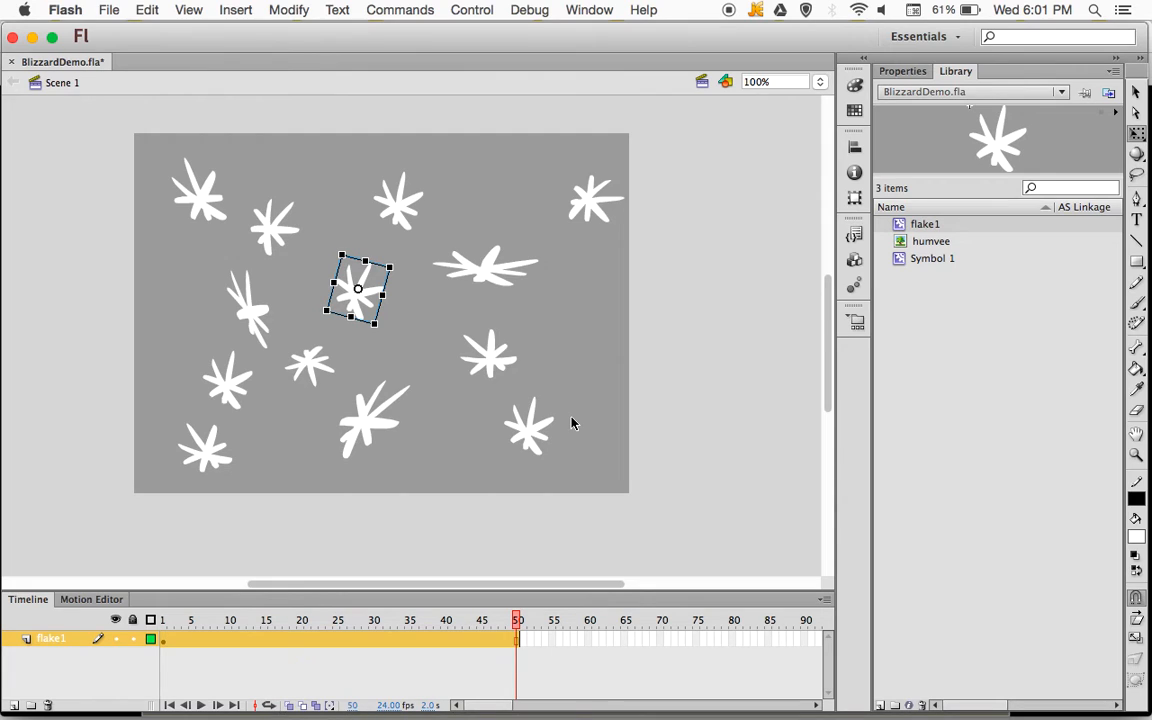
key("super+Return")
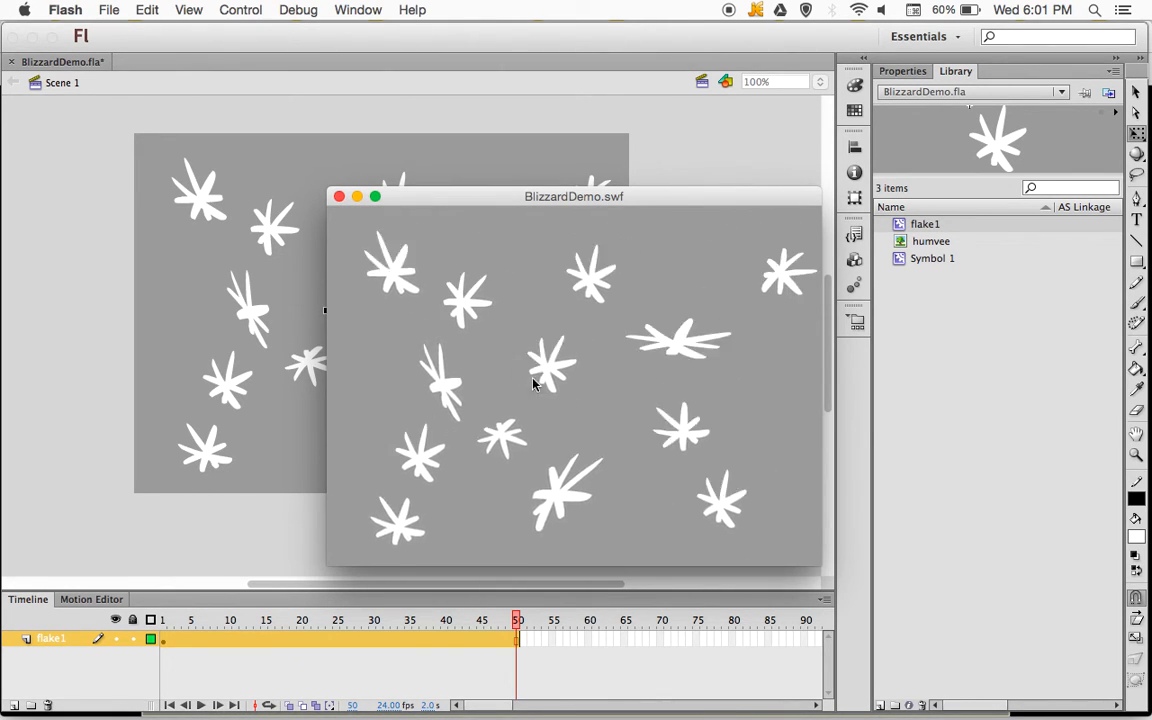
Close the movie preview, lock and hide the flake1 layer, and add a new layer named flake2 above it
left_click(339, 197)
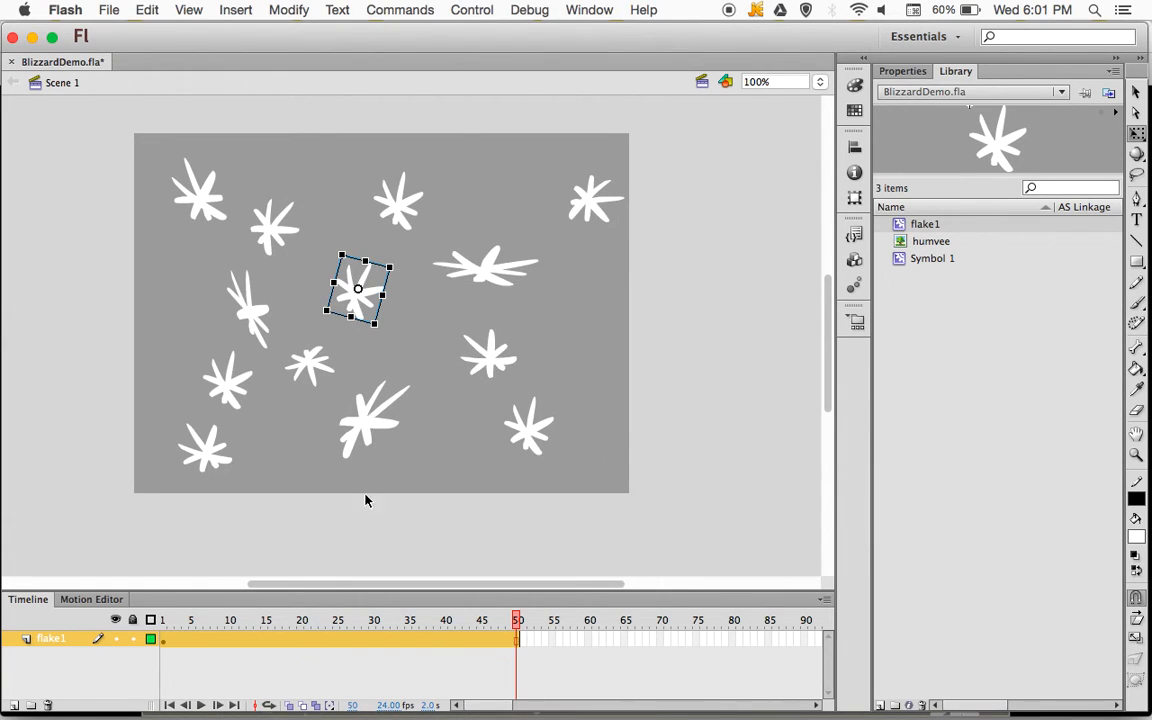
left_click(133, 639)
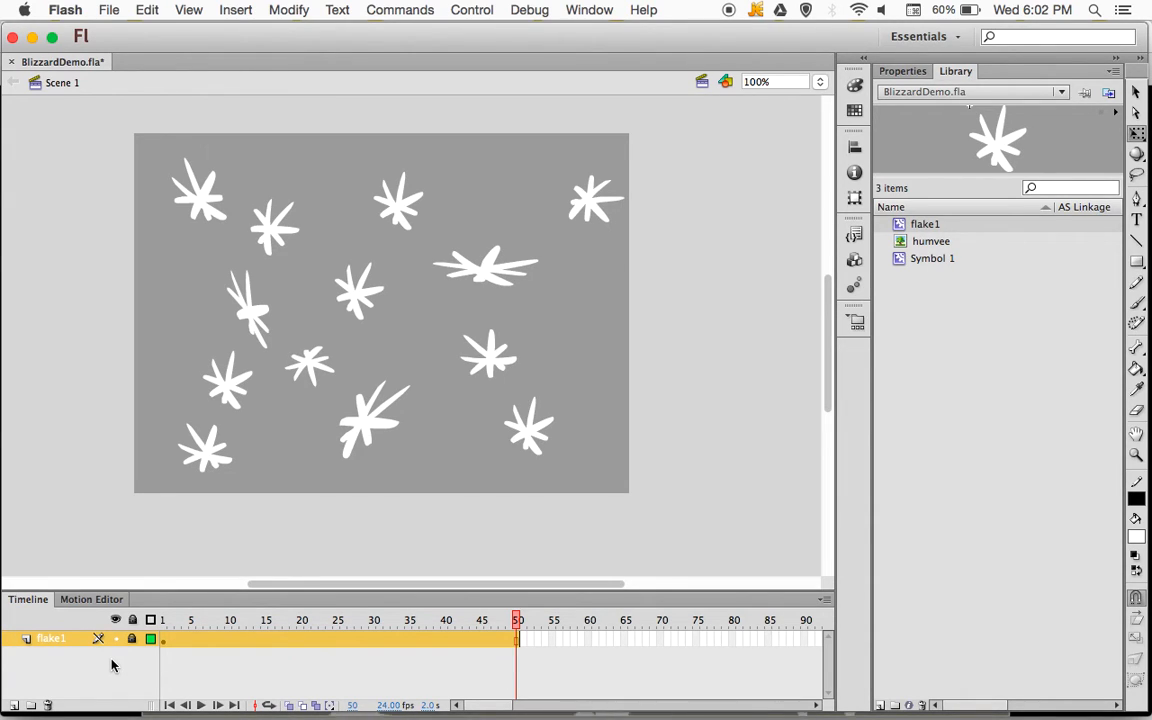
left_click(14, 706)
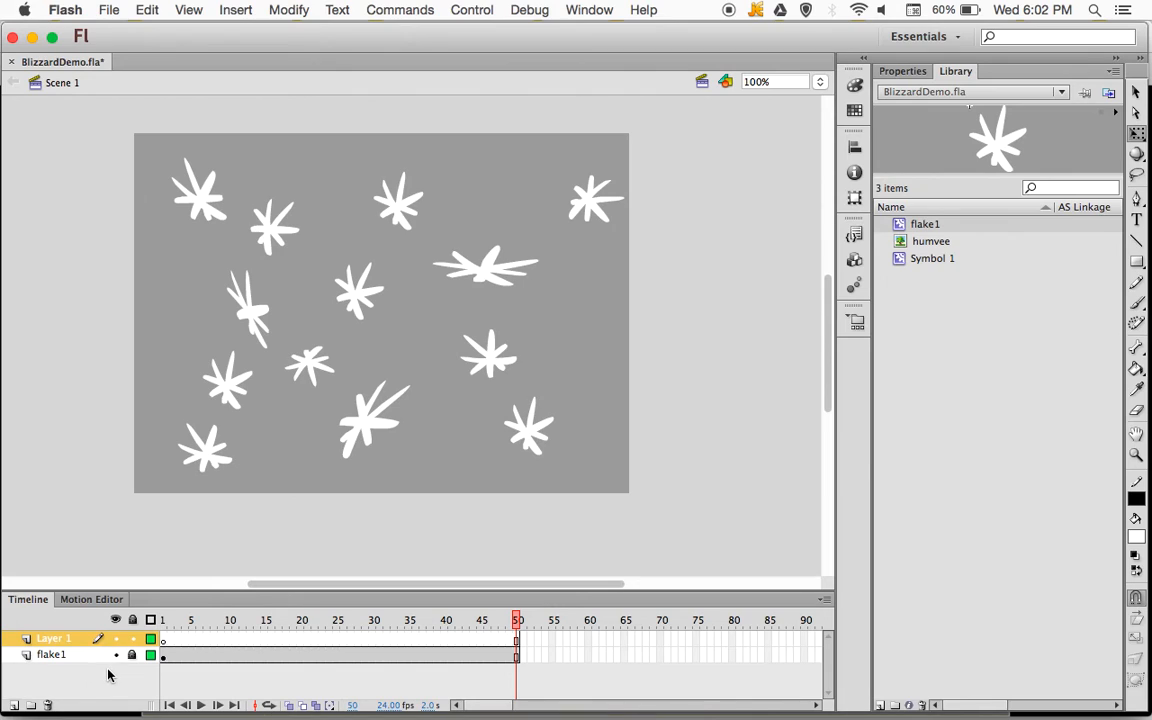
double_click(50, 639)
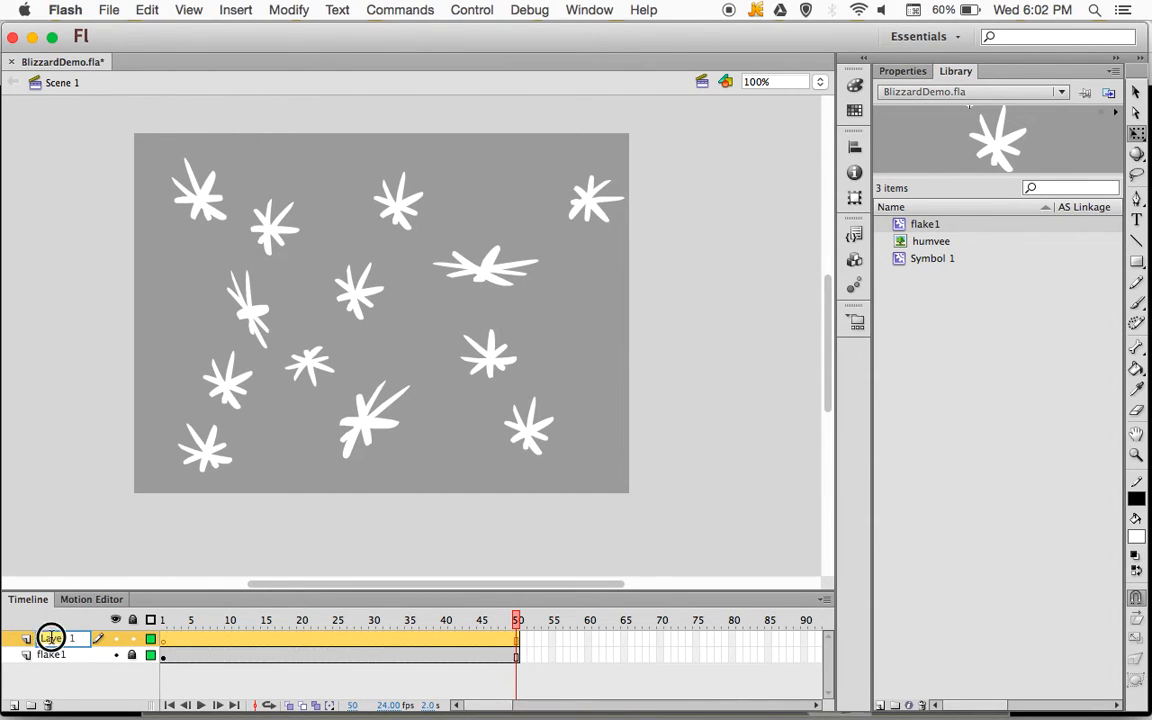
left_click(72, 639)
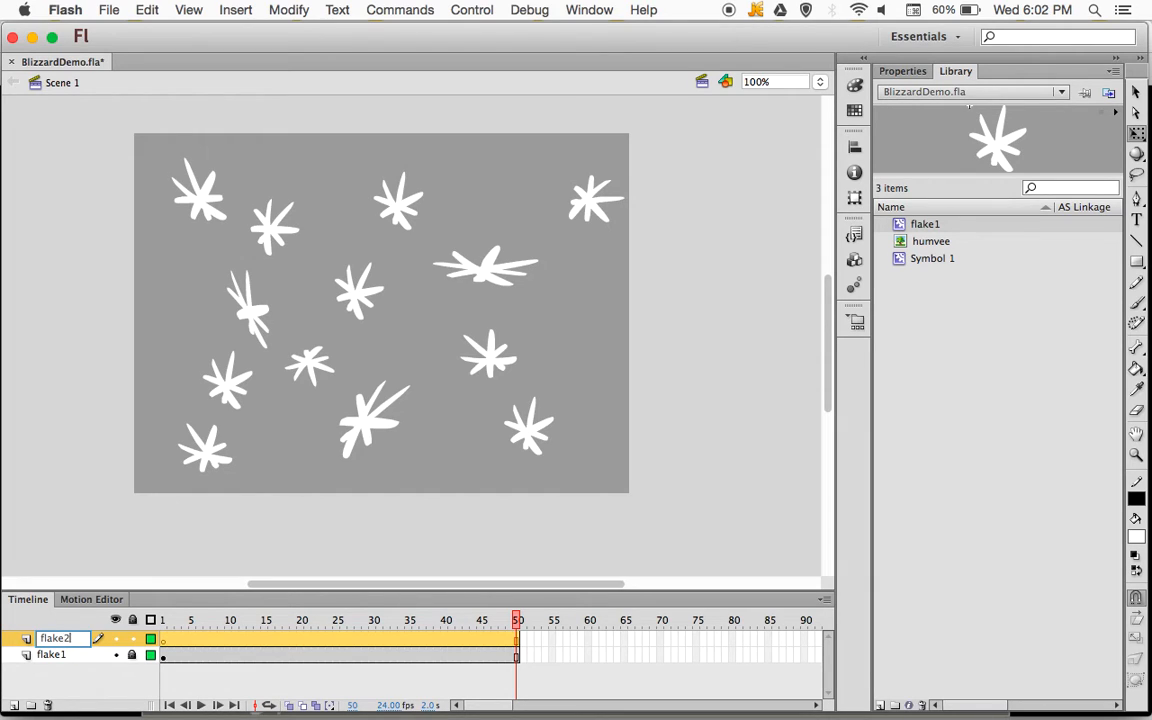
type("flake2")
key("Return")
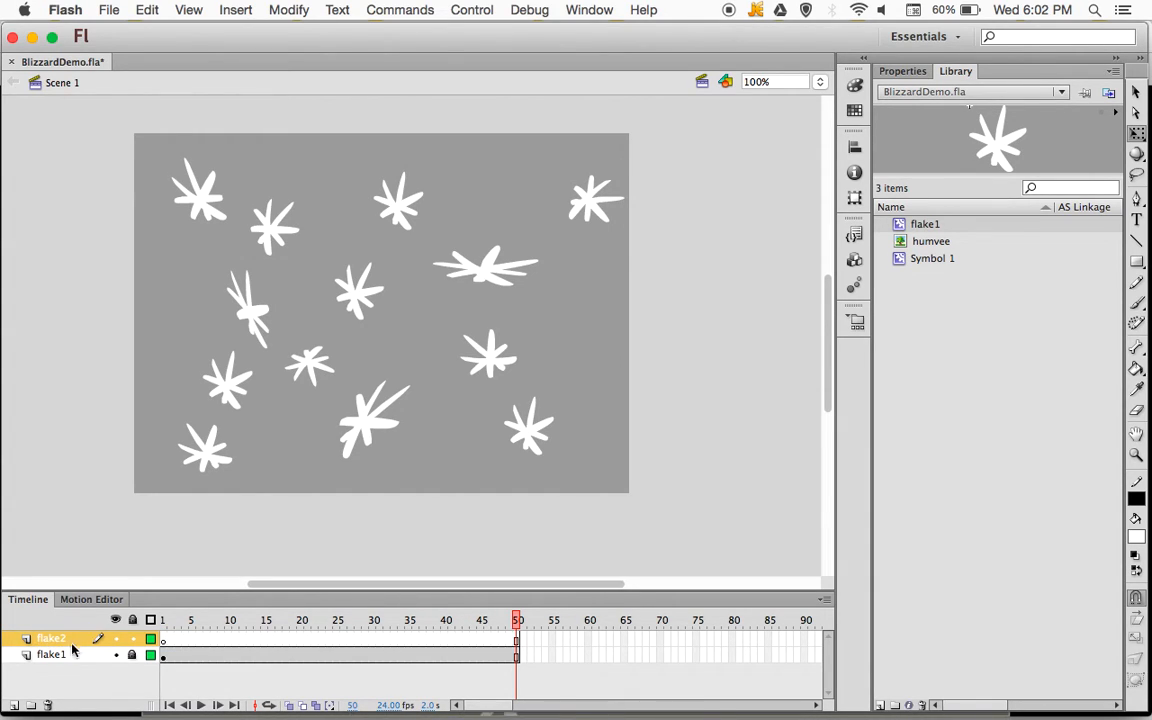
left_click(116, 656)
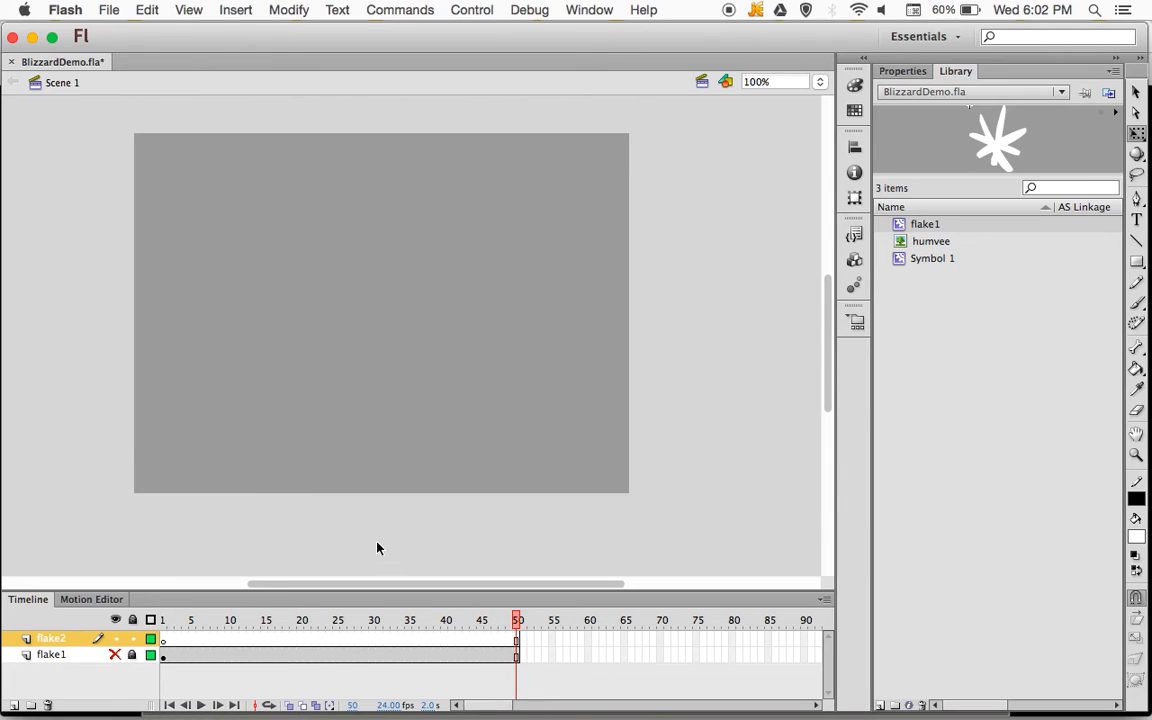
Paint a small white snowflake with the Brush tool near the stage's center and convert it to a symbol named flake2
left_click(1137, 304)
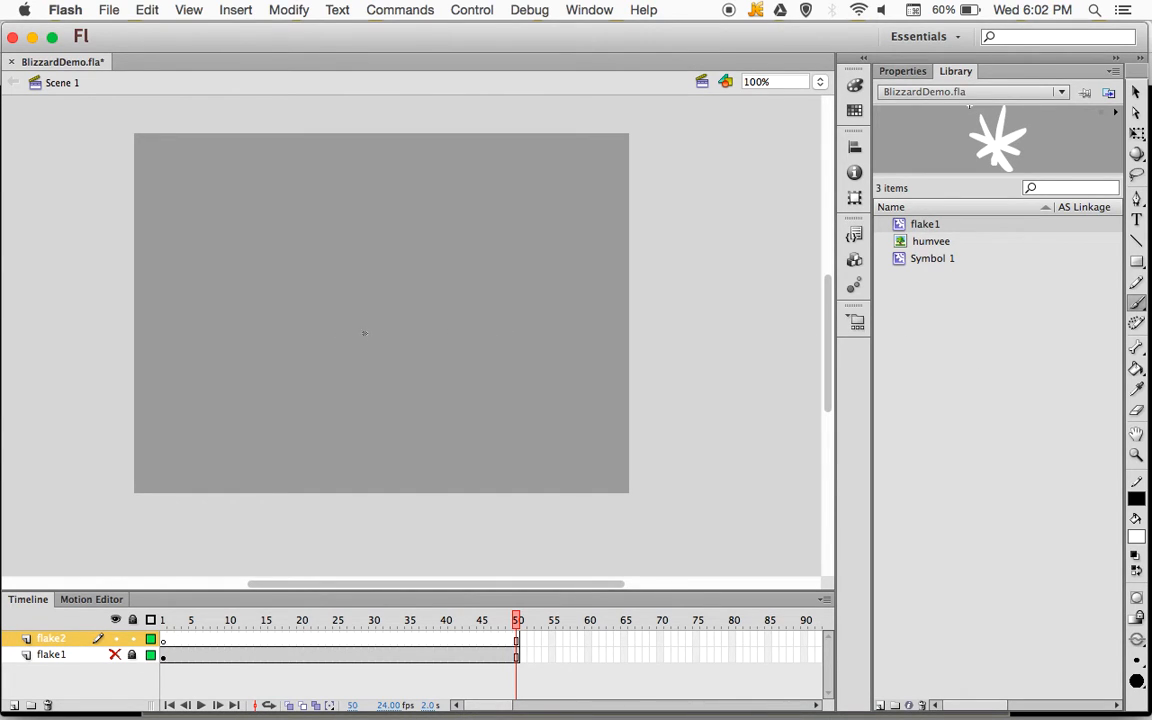
mouse_move(365, 265)
left_mouse_down()
mouse_move(357, 317)
mouse_move(360, 291)
mouse_move(387, 298)
mouse_move(366, 288)
mouse_move(332, 311)
left_mouse_up()
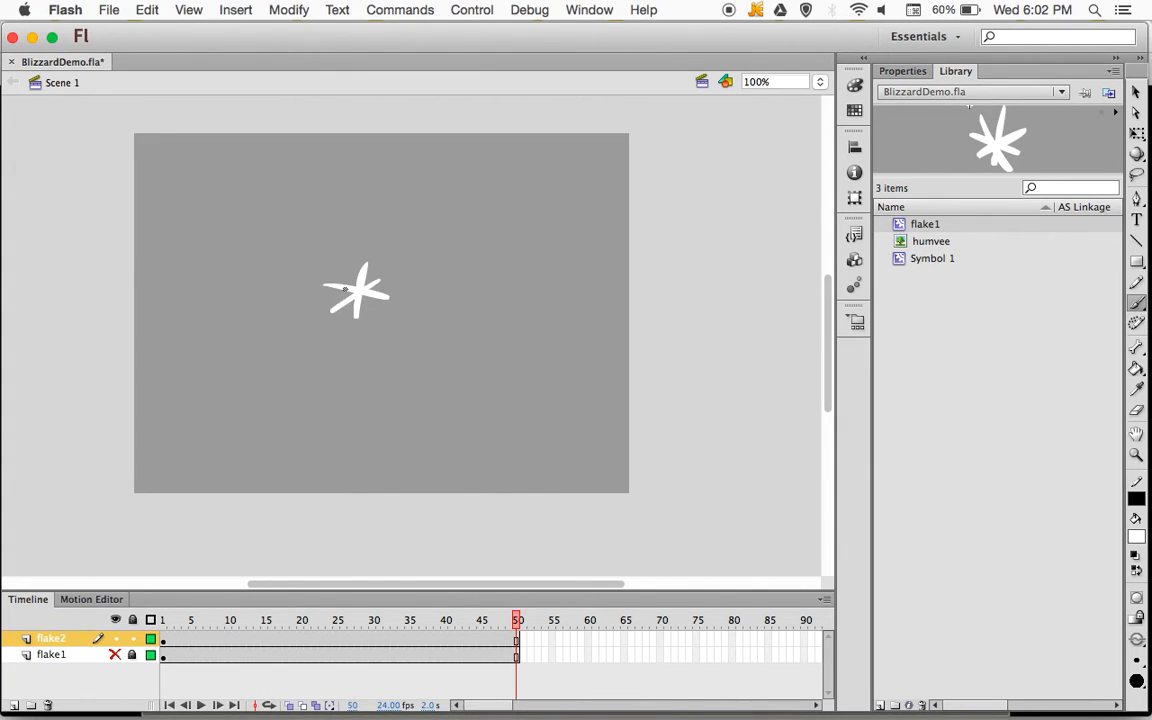
left_click(1136, 92)
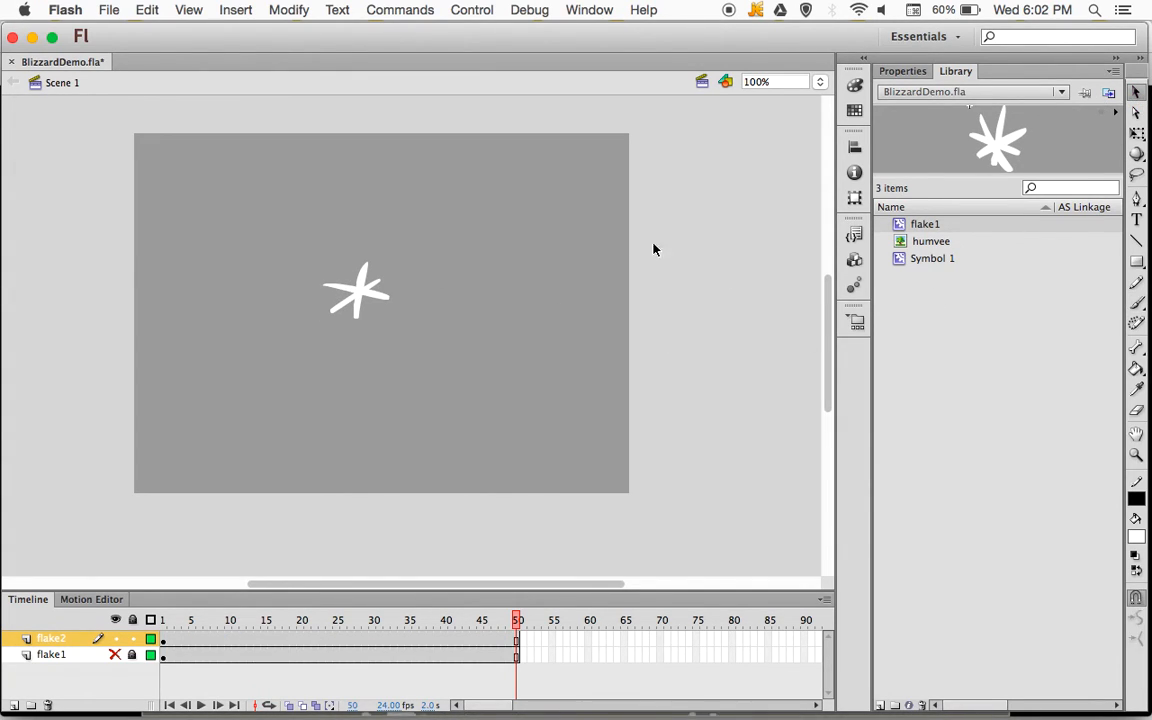
left_click_drag(275, 215, 493, 356)
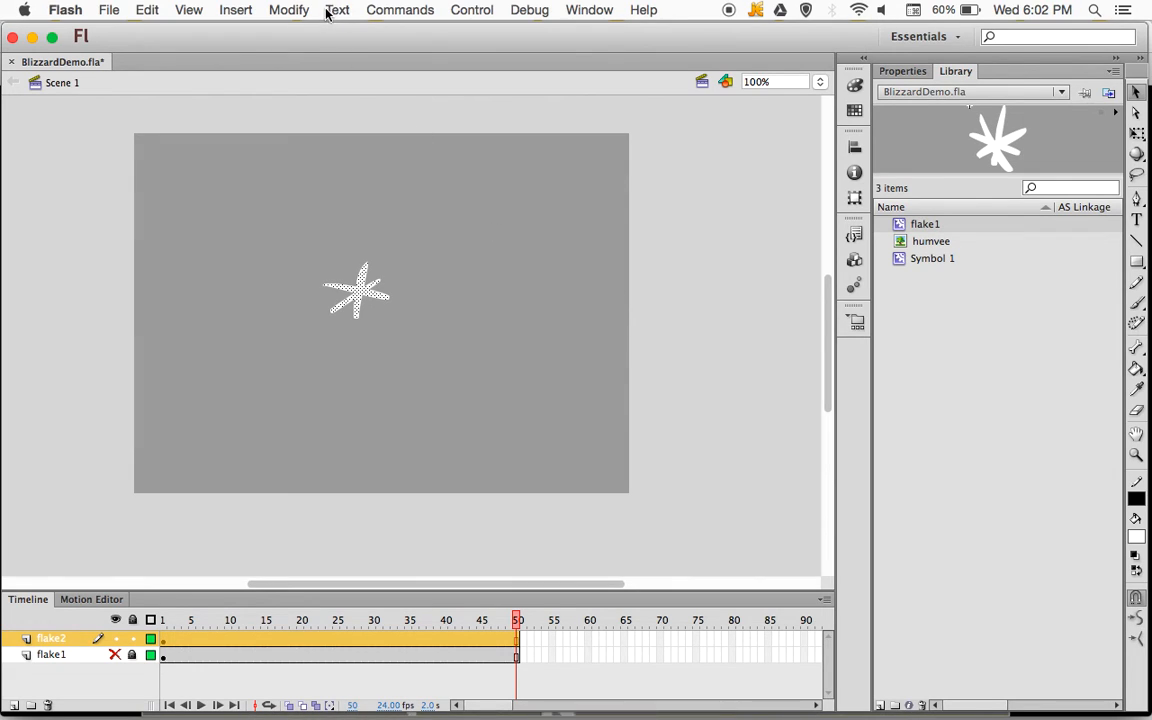
left_click(289, 10)
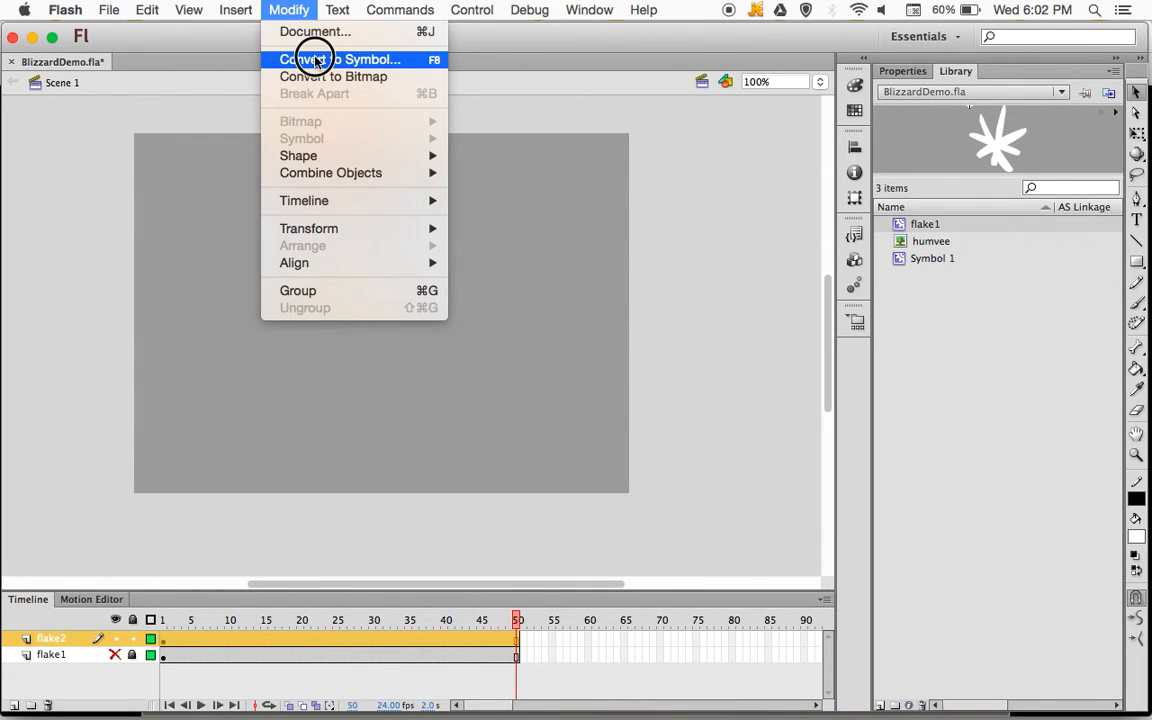
left_click(311, 59)
type("flake2")
key("Return")
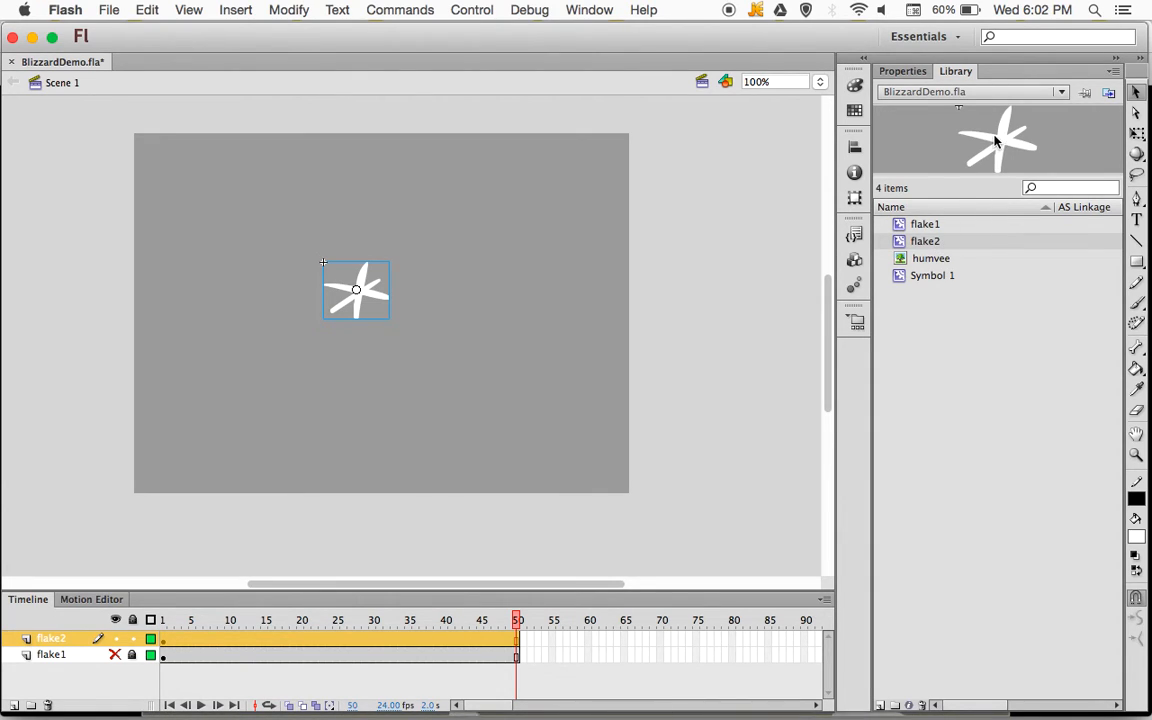
Inside the flake2 symbol, create a motion tween for the snowflake, converting it to a symbol, and extend the tween to frame 31
key("super+e")
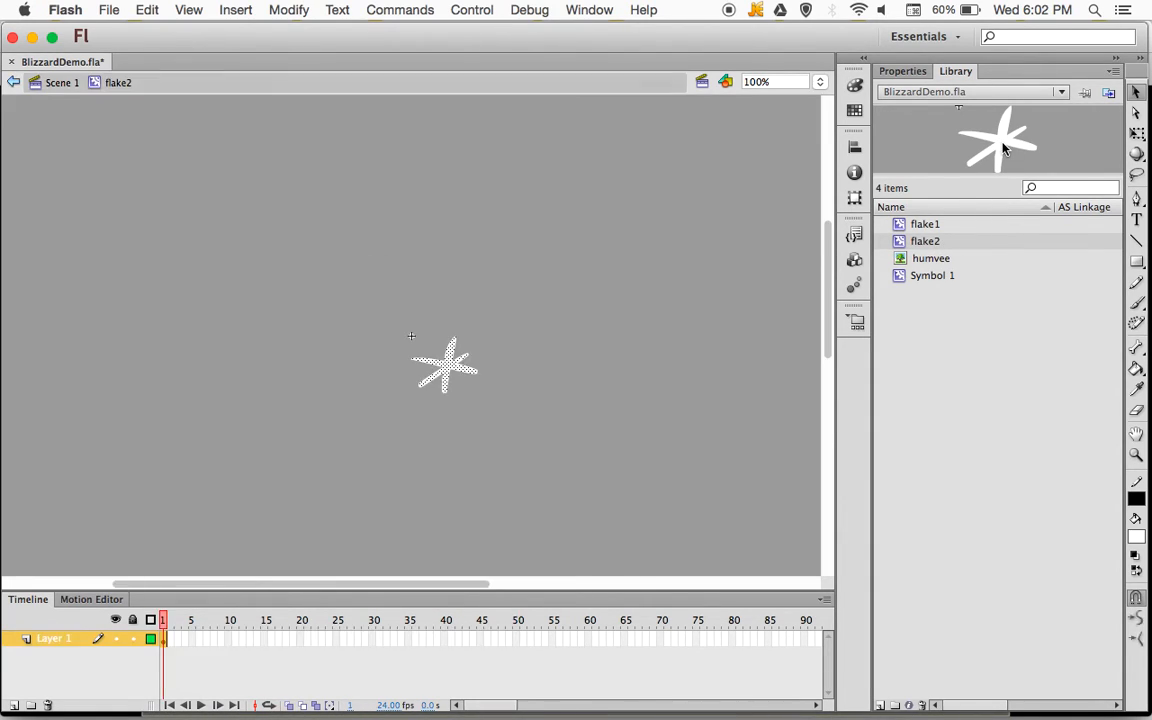
right_click(449, 368)
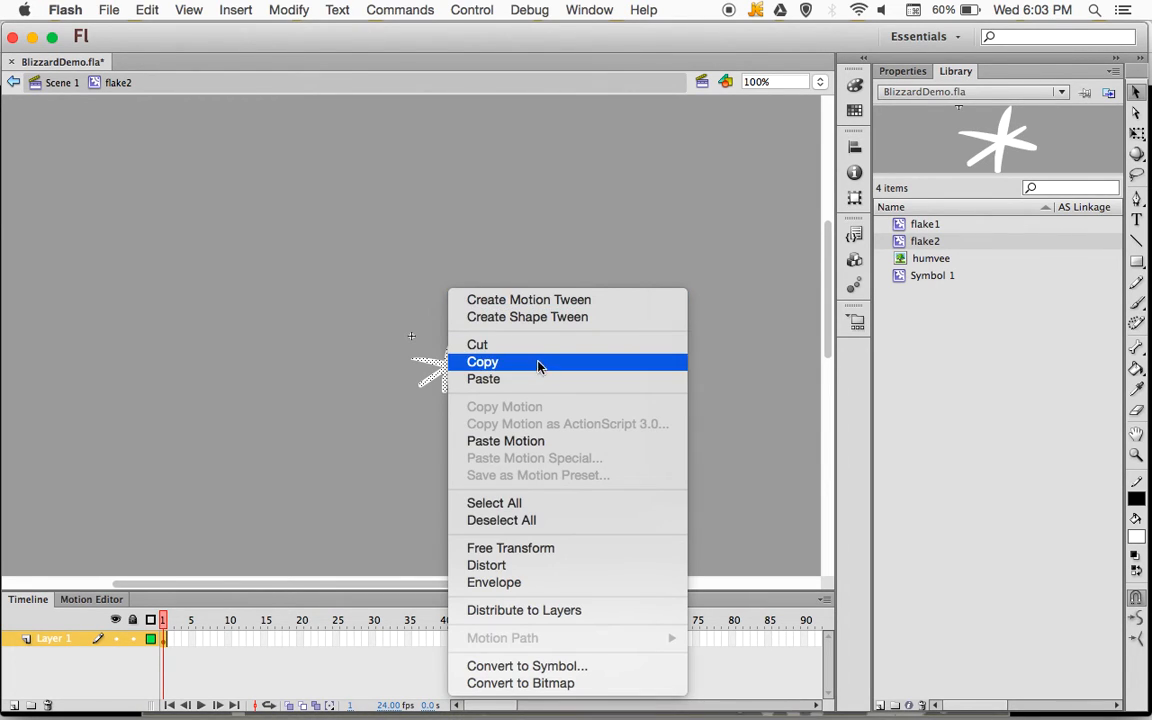
left_click(553, 300)
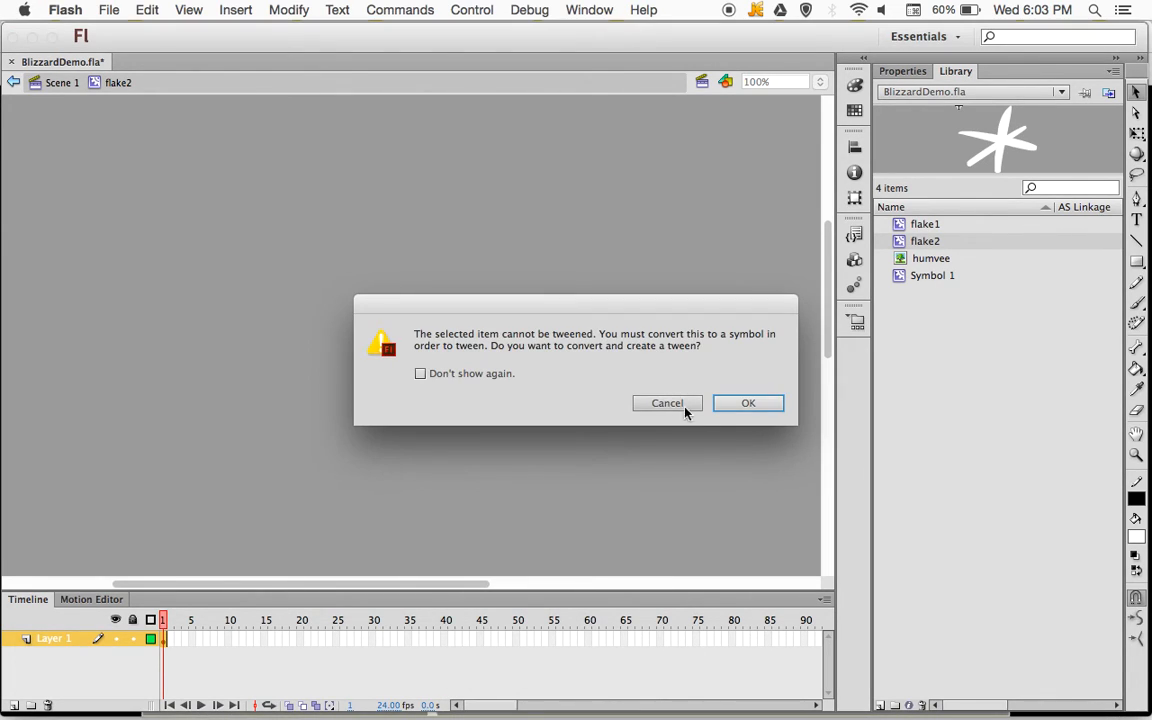
left_click(741, 405)
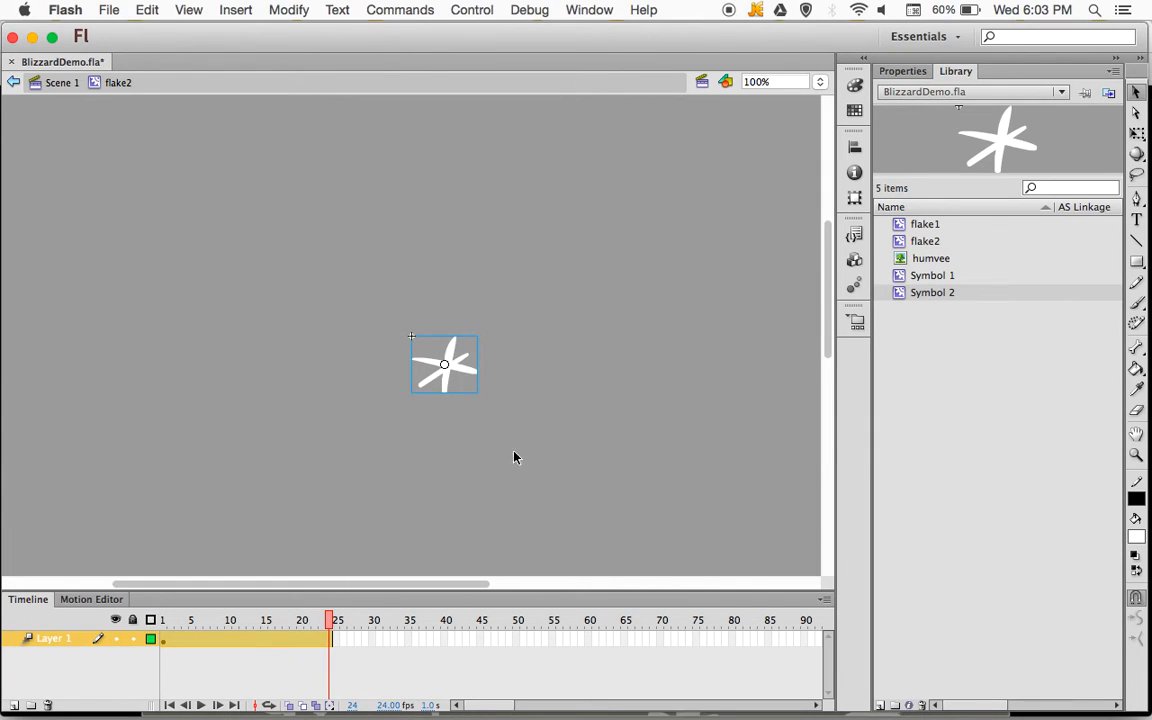
right_click(333, 643)
key("Escape")
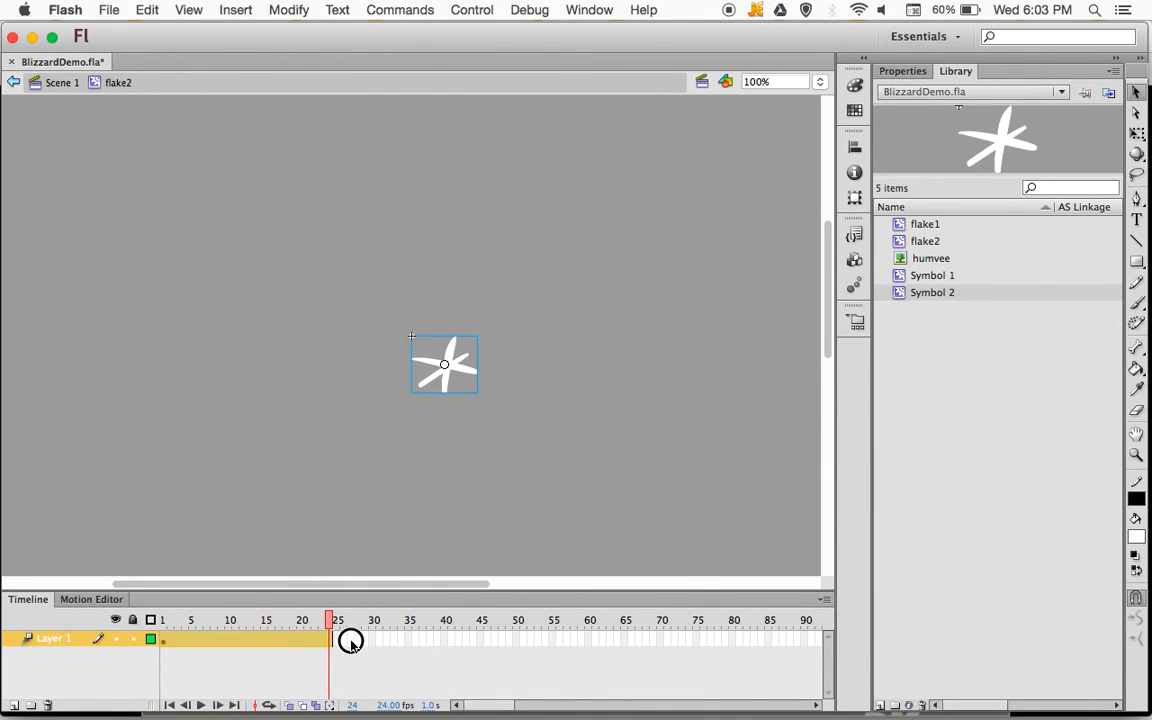
left_click_drag(333, 641, 378, 641)
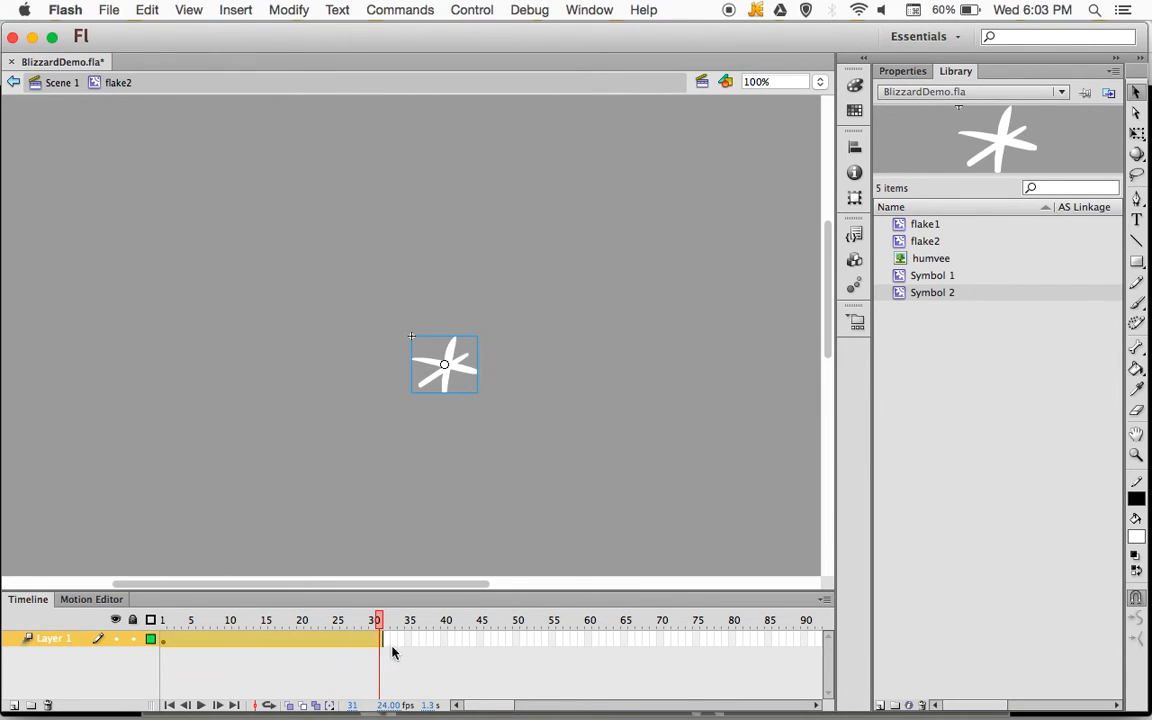
Reposition the snowflake at frames 6, 12, 19, 25 and 31 to form an angular motion path around its starting point
left_click(203, 641)
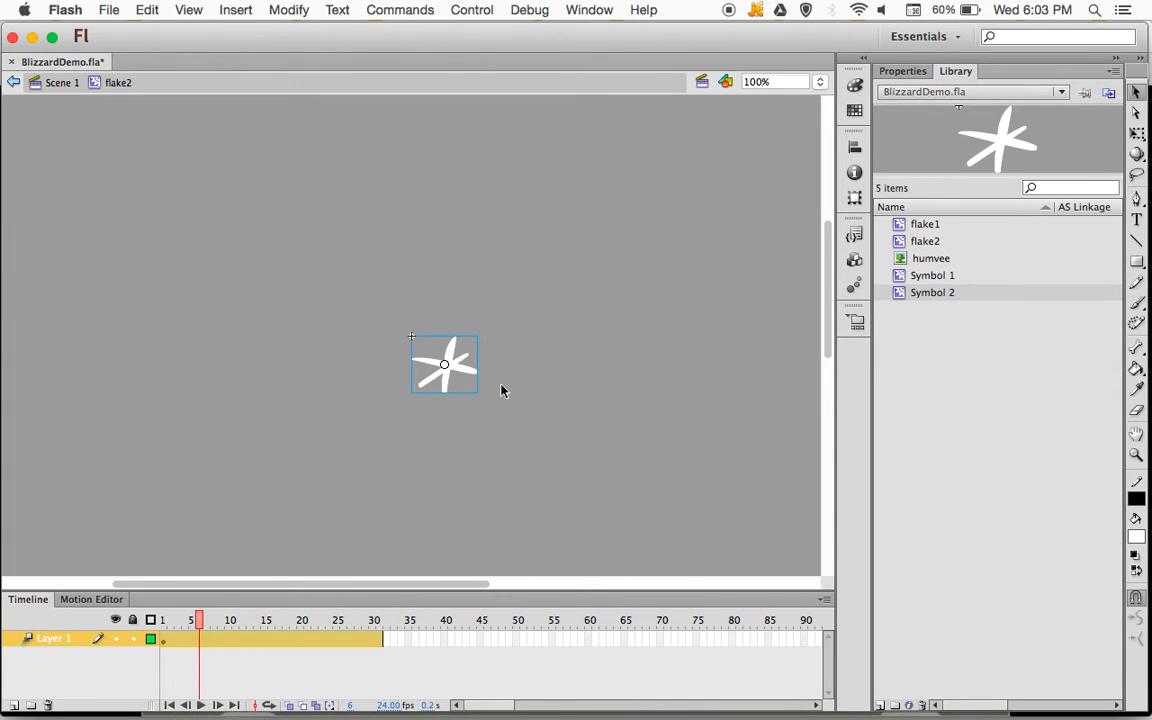
left_click_drag(466, 365, 404, 420)
left_click(241, 641)
left_click_drag(391, 402, 538, 380)
left_click(292, 638)
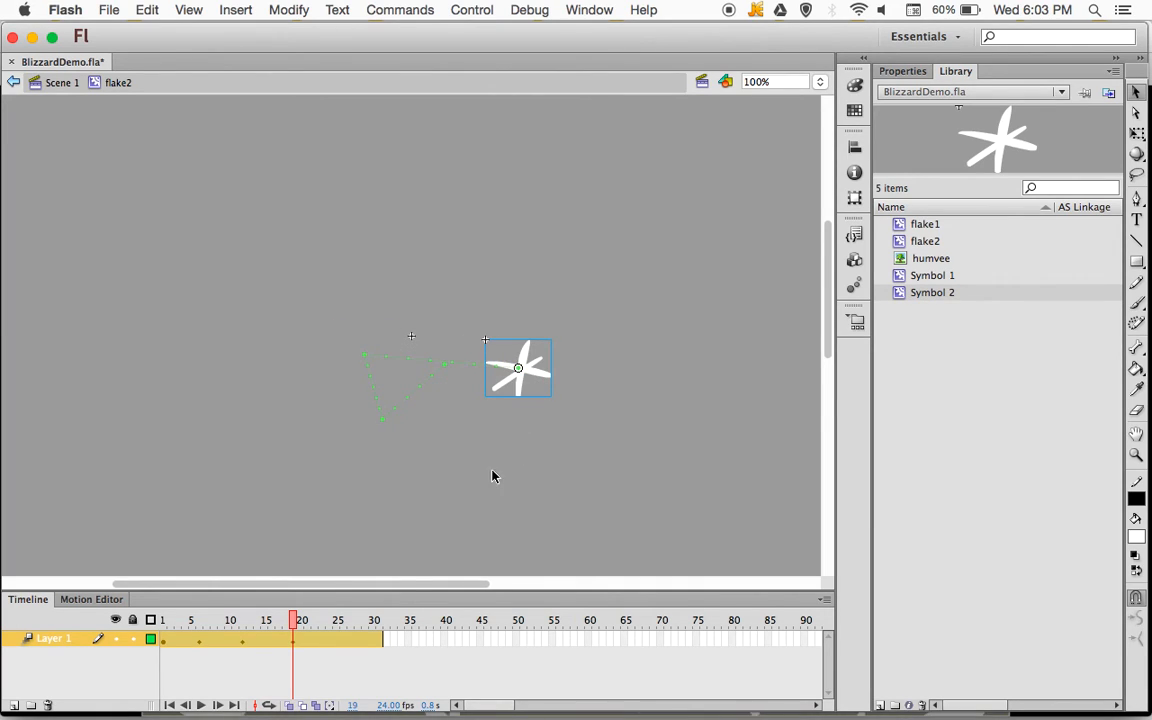
left_click(337, 641)
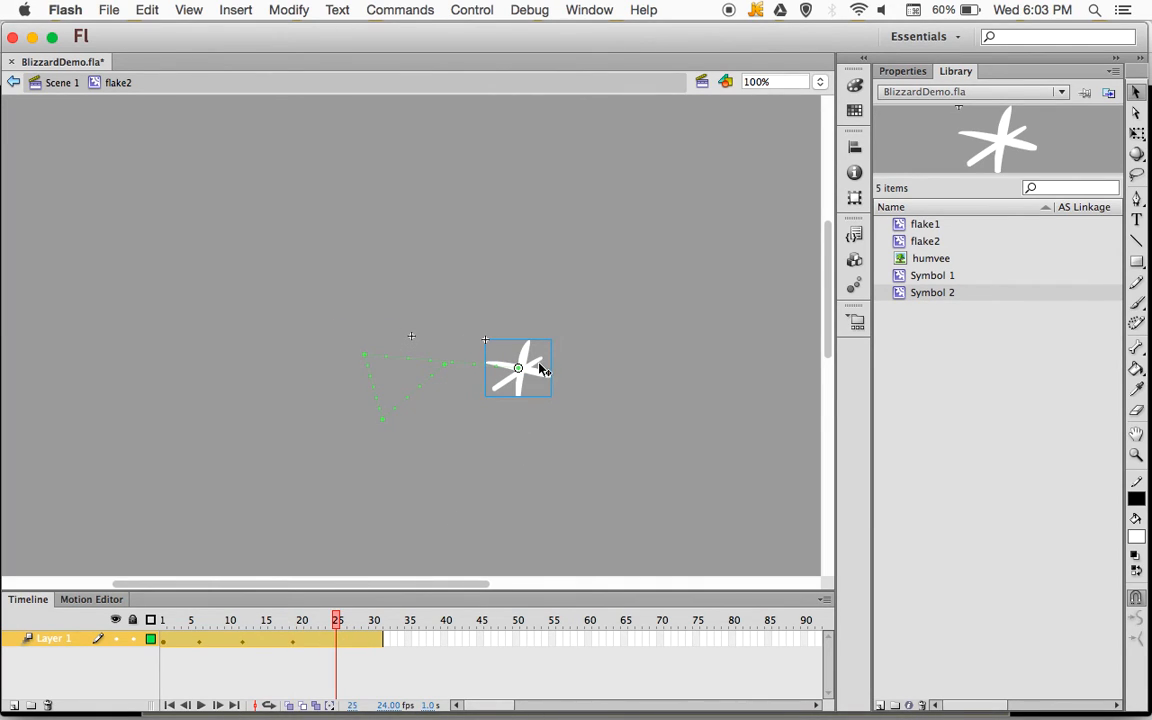
left_click_drag(538, 364, 551, 265)
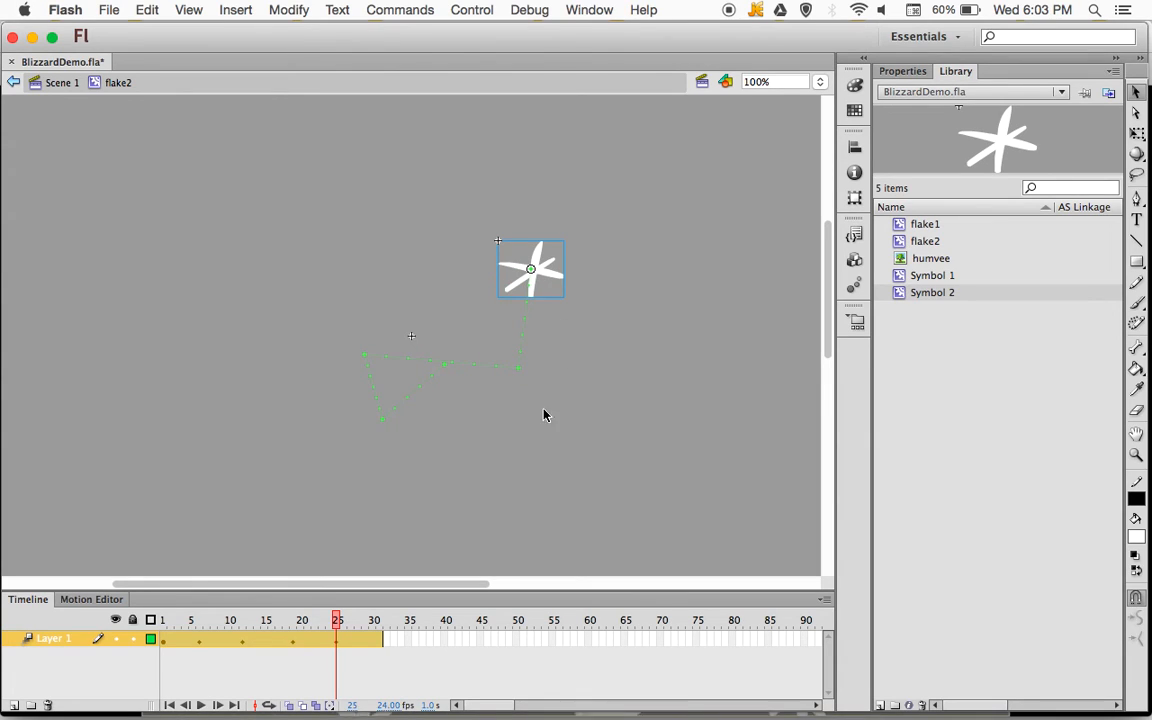
left_click(382, 641)
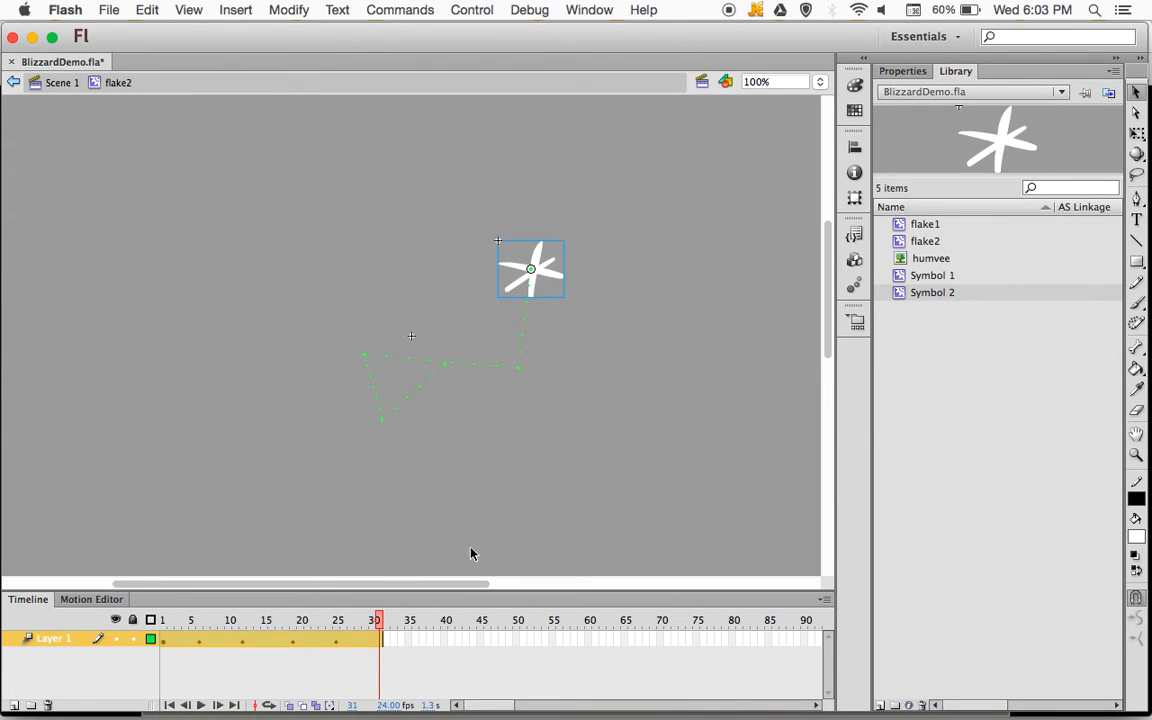
left_click_drag(523, 287, 464, 345)
Bend the straight segments of the snowflake's motion path into rounded loops and play the animation twice
left_click_drag(420, 397, 447, 411)
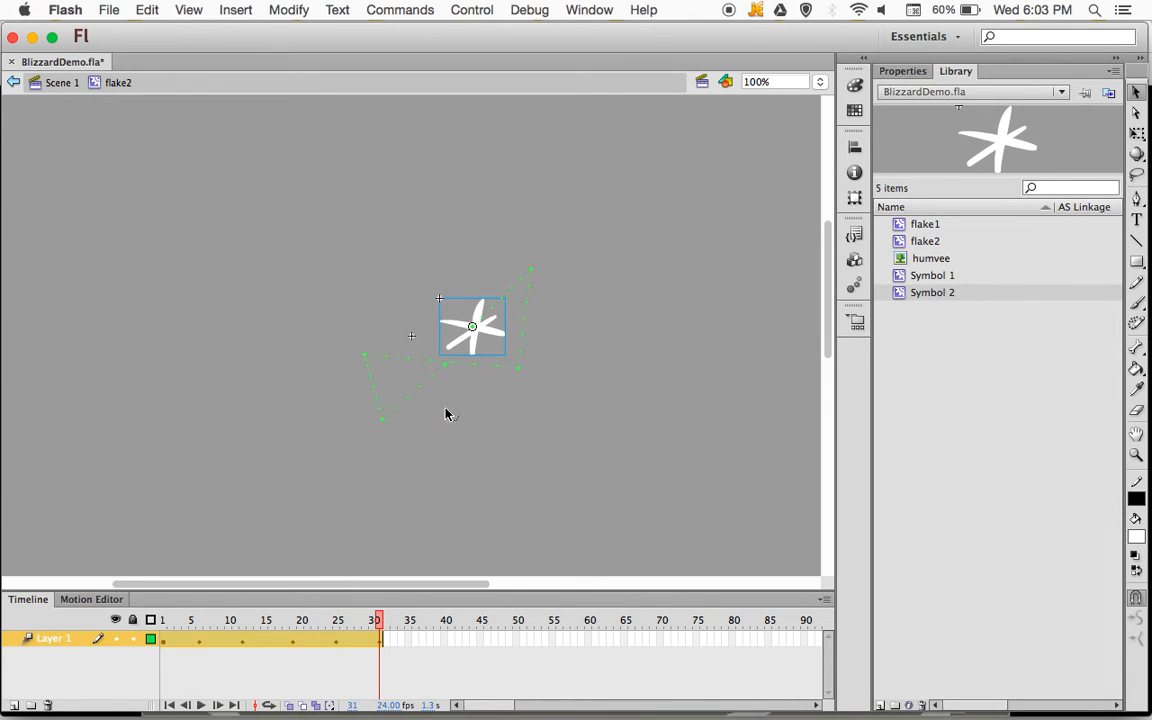
left_click_drag(375, 398, 343, 400)
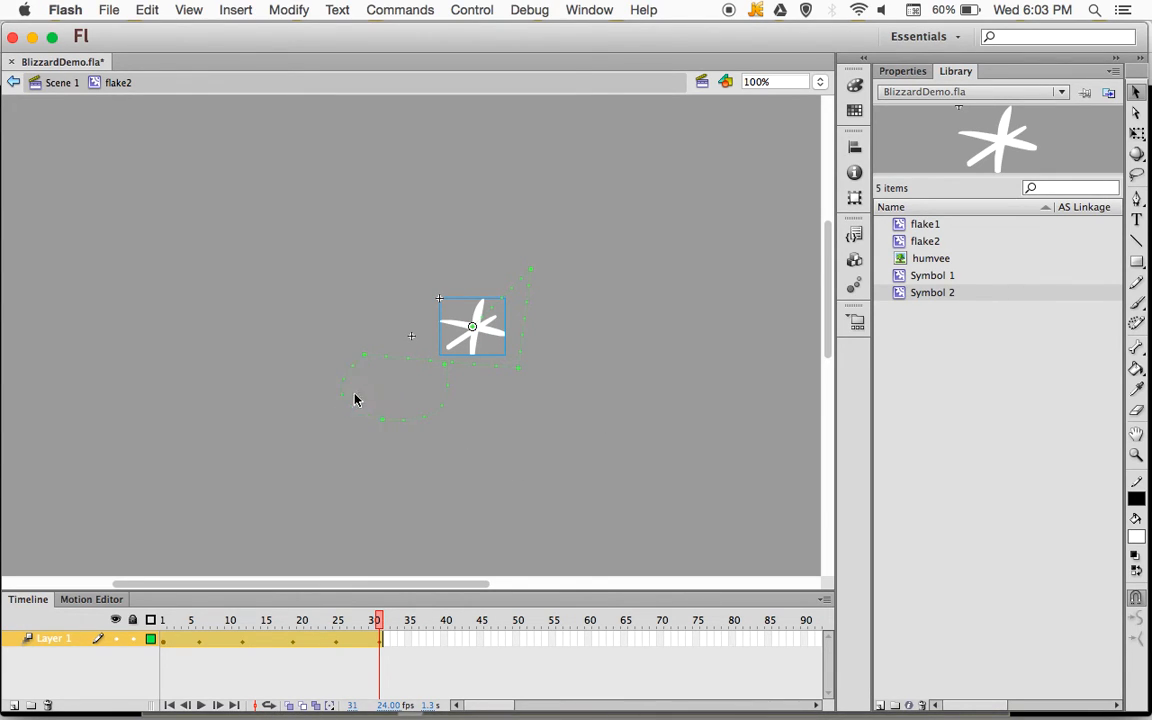
left_click_drag(411, 368, 424, 328)
left_click_drag(511, 296, 478, 262)
left_click_drag(528, 317, 585, 346)
key("Return")
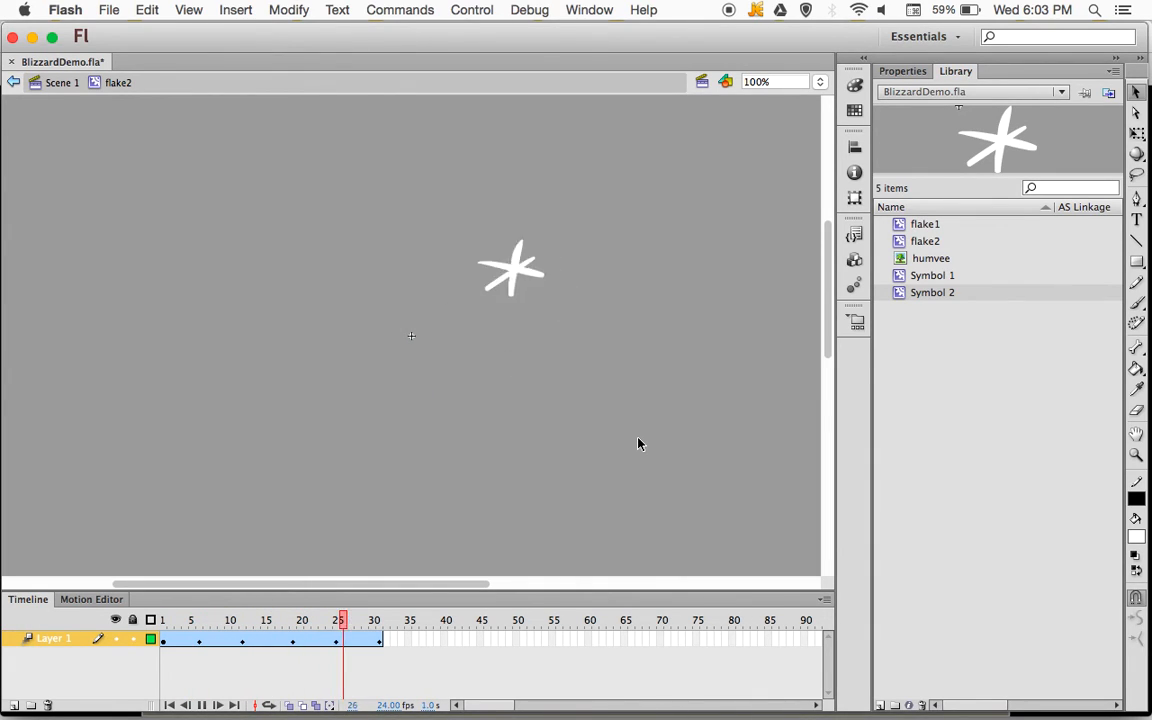
key("Return")
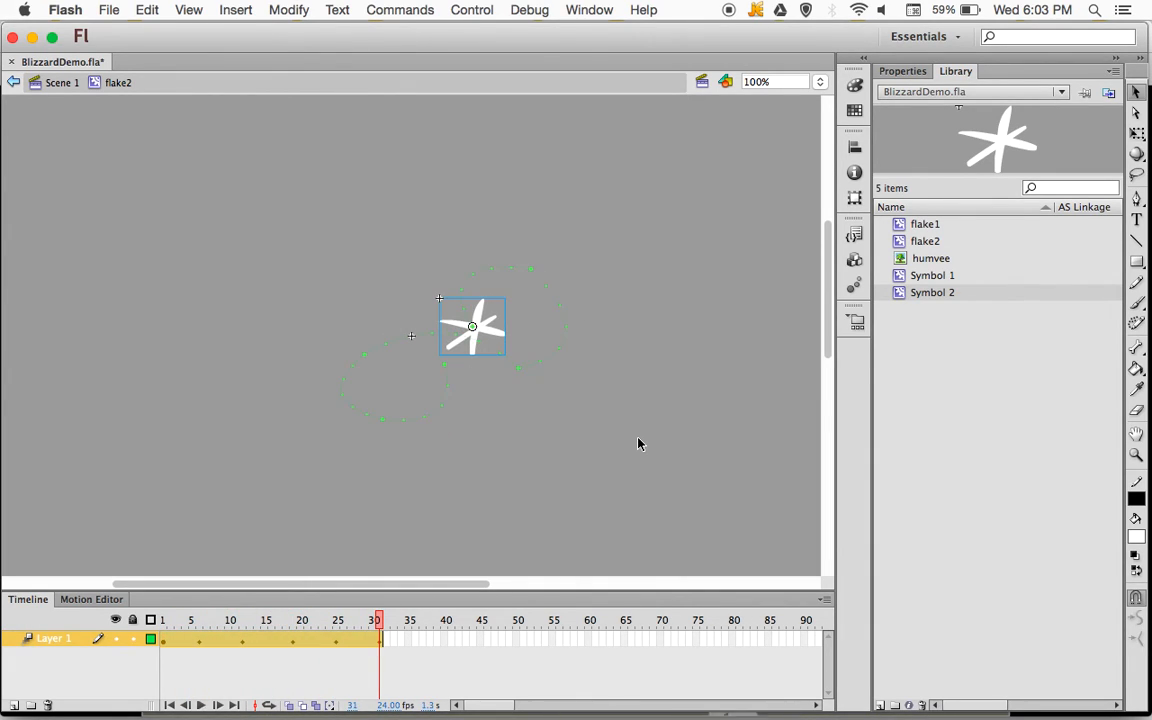
key("Return")
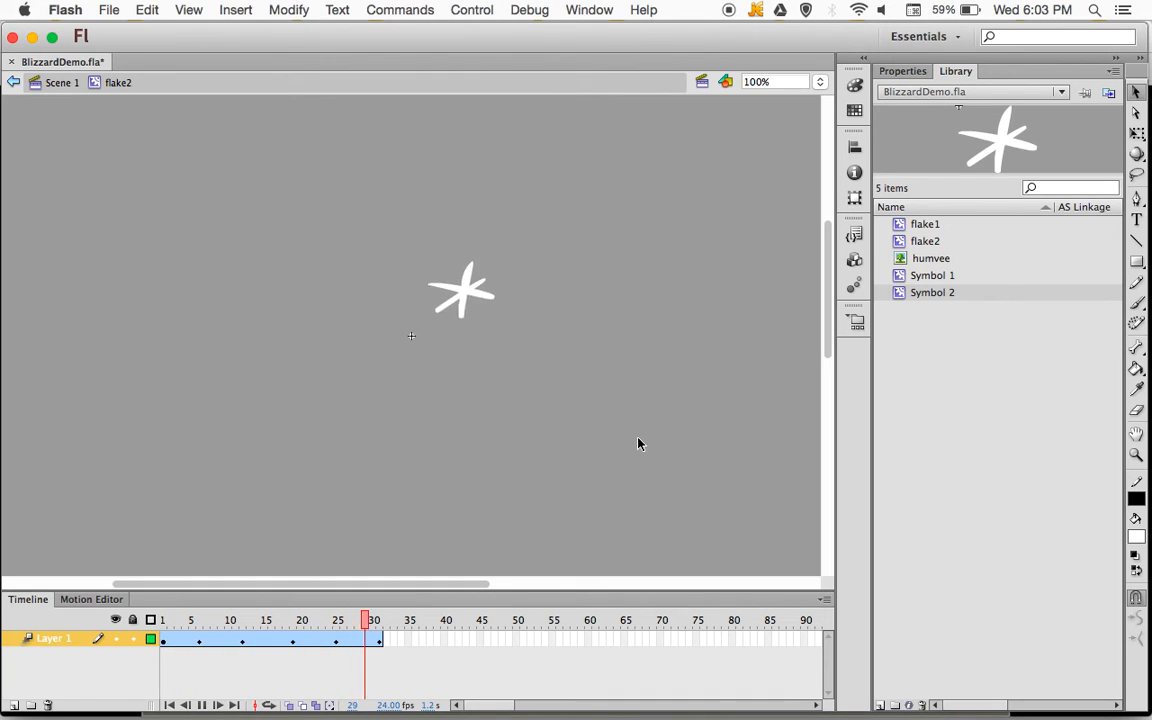
key("Return")
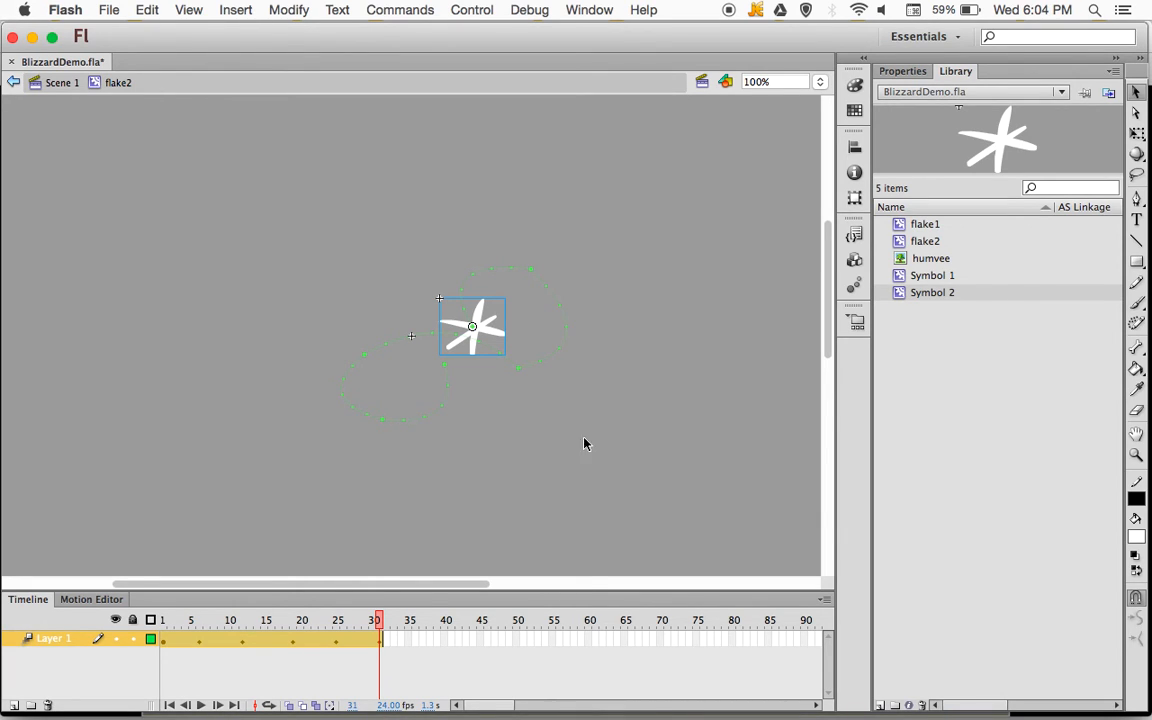
Return to Scene 1 and place four more flake2 instances across the right half of the stage
left_click(62, 82)
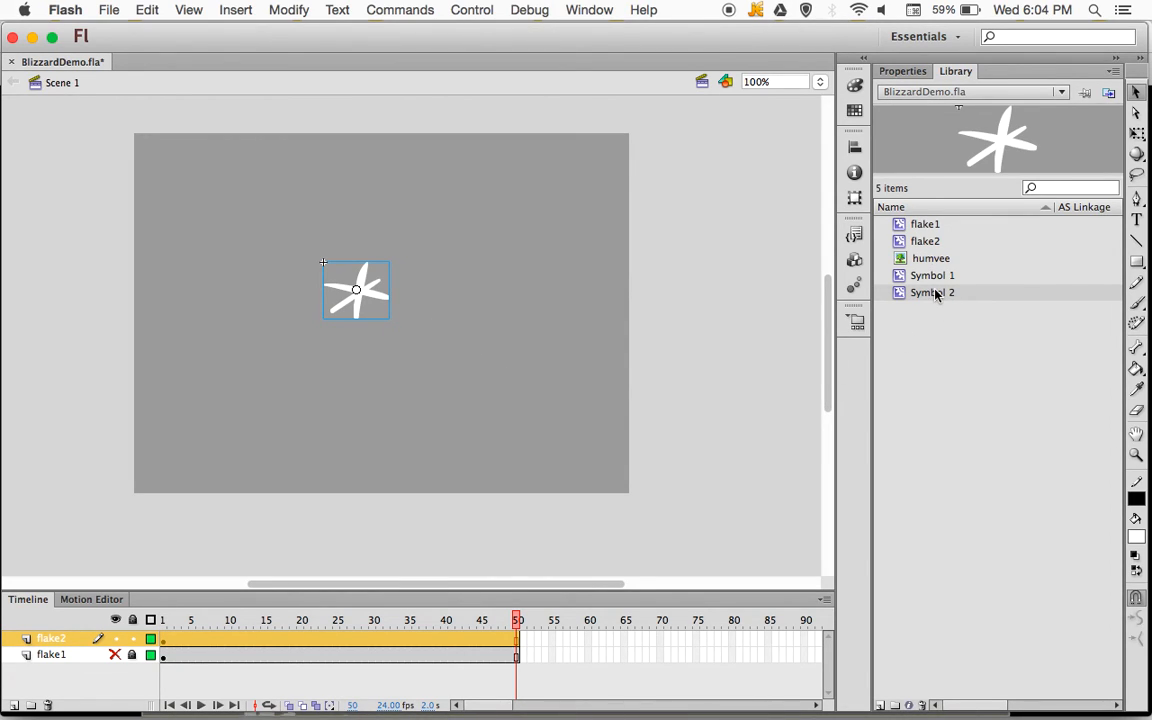
left_click(926, 241)
left_click_drag(905, 140, 540, 334)
left_click_drag(1008, 150, 590, 193)
left_click_drag(1018, 133, 537, 262)
left_click_drag(500, 363, 474, 380)
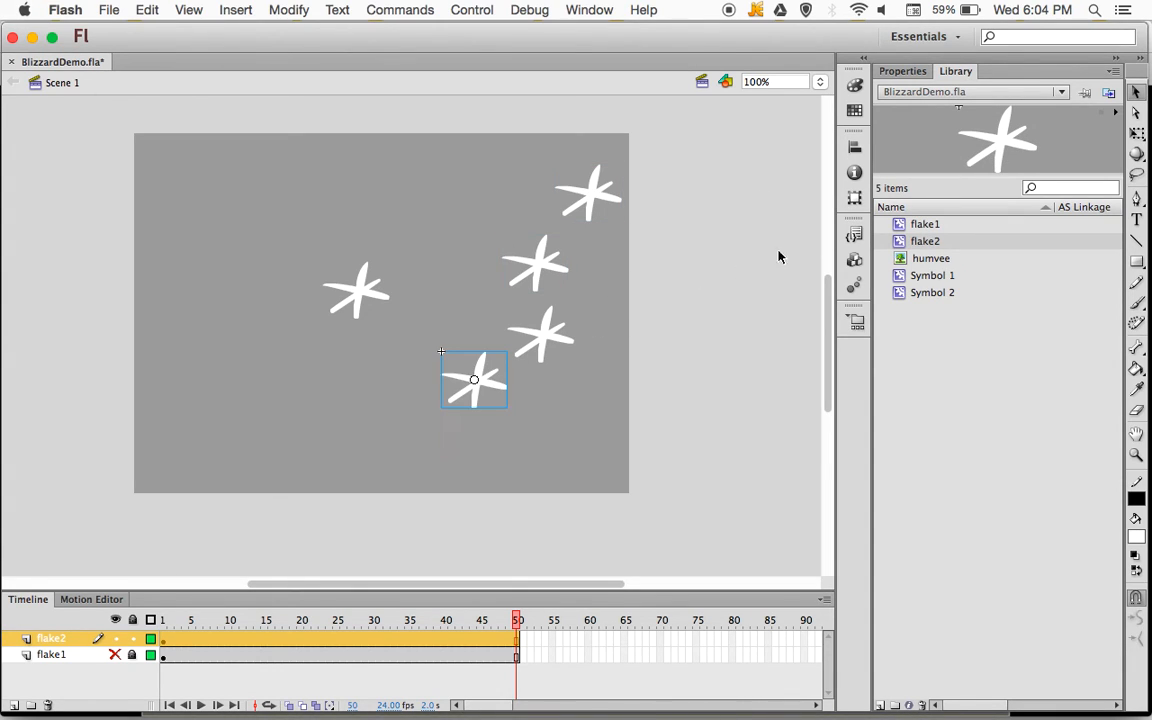
Add five flake2 instances: two in the stage's upper middle, one near the center, one bottom-right and one at the lower middle
left_click_drag(1003, 157, 478, 230)
left_click_drag(938, 136, 391, 187)
left_click_drag(1000, 140, 438, 331)
left_click_drag(970, 167, 591, 428)
left_click_drag(997, 150, 371, 428)
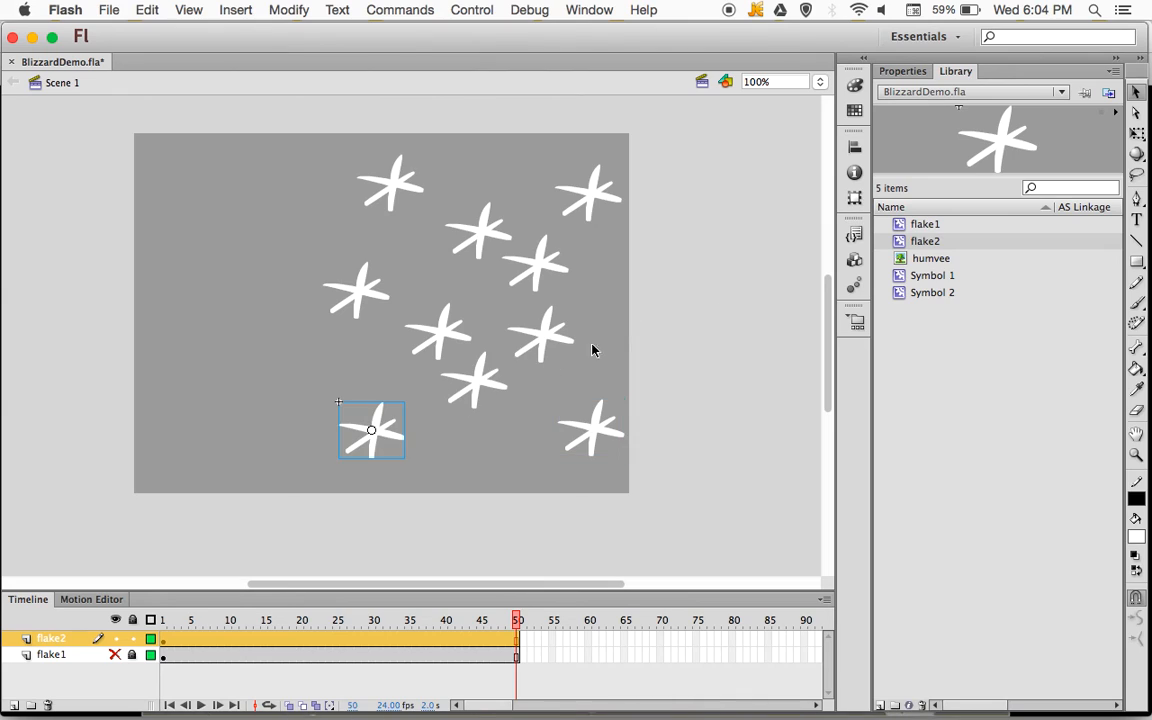
Add eight flake2 instances, scattering six over the left half of the stage and filling the gaps above and below the center
left_click_drag(902, 134, 368, 363)
left_click_drag(980, 155, 276, 203)
left_click_drag(987, 167, 308, 309)
left_click_drag(1017, 162, 265, 387)
left_click_drag(990, 157, 224, 270)
left_click_drag(1003, 152, 206, 438)
left_click_drag(1016, 147, 207, 190)
left_click_drag(998, 142, 420, 252)
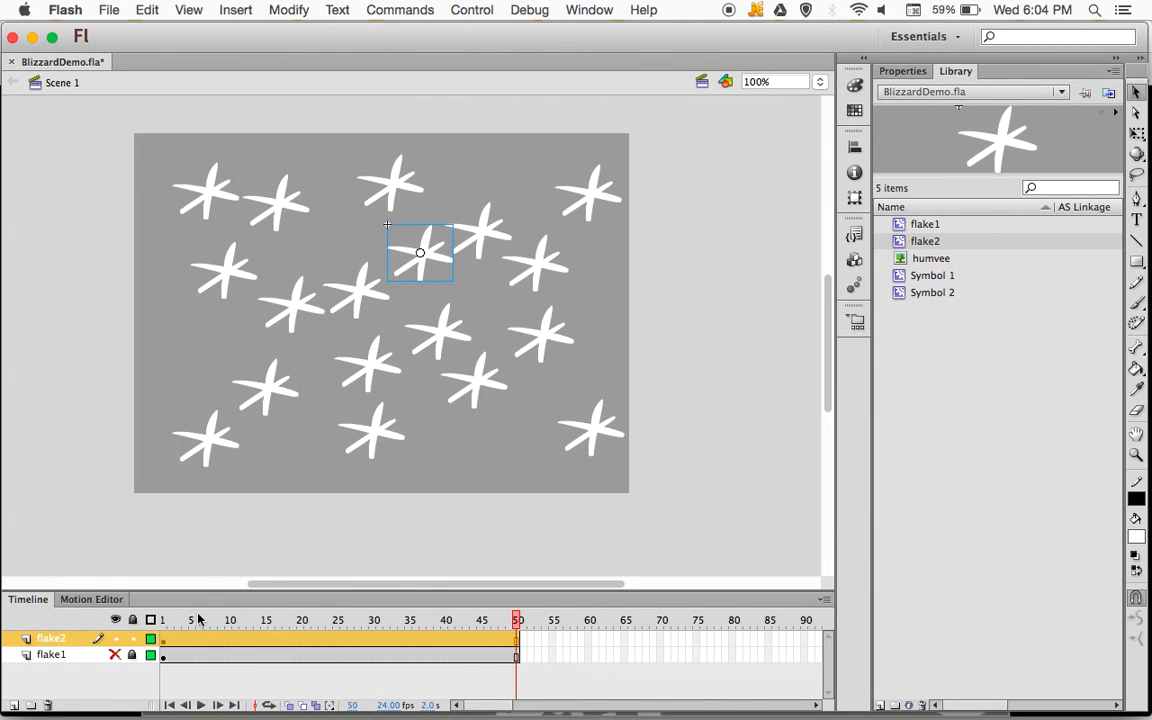
Toggle the flake1 layer's visibility on and off to compare its snowflakes with those on flake2, leaving it hidden
left_click(113, 657)
left_click(113, 657)
left_click(113, 657)
left_click(113, 657)
left_click(113, 657)
left_click(113, 657)
left_click(113, 657)
left_click(113, 657)
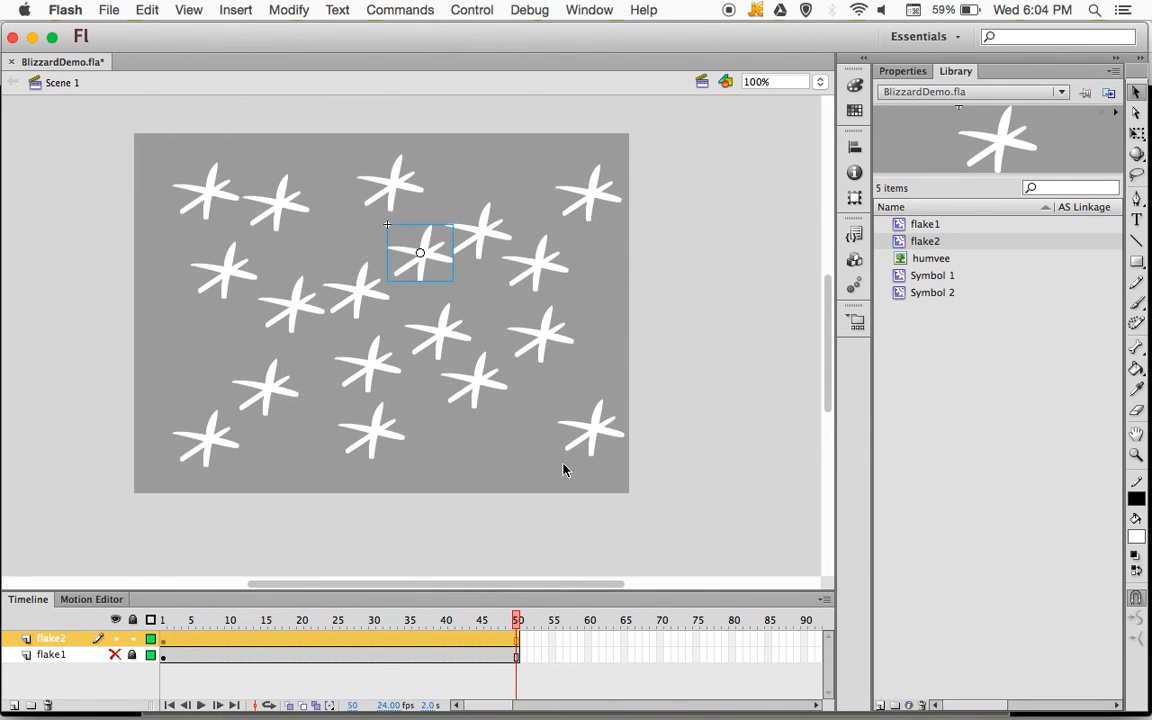
Free Transform the flake2 instances in the stage's right half: rotate most, widen one near the upper middle and shrink the one beside it
key("q")
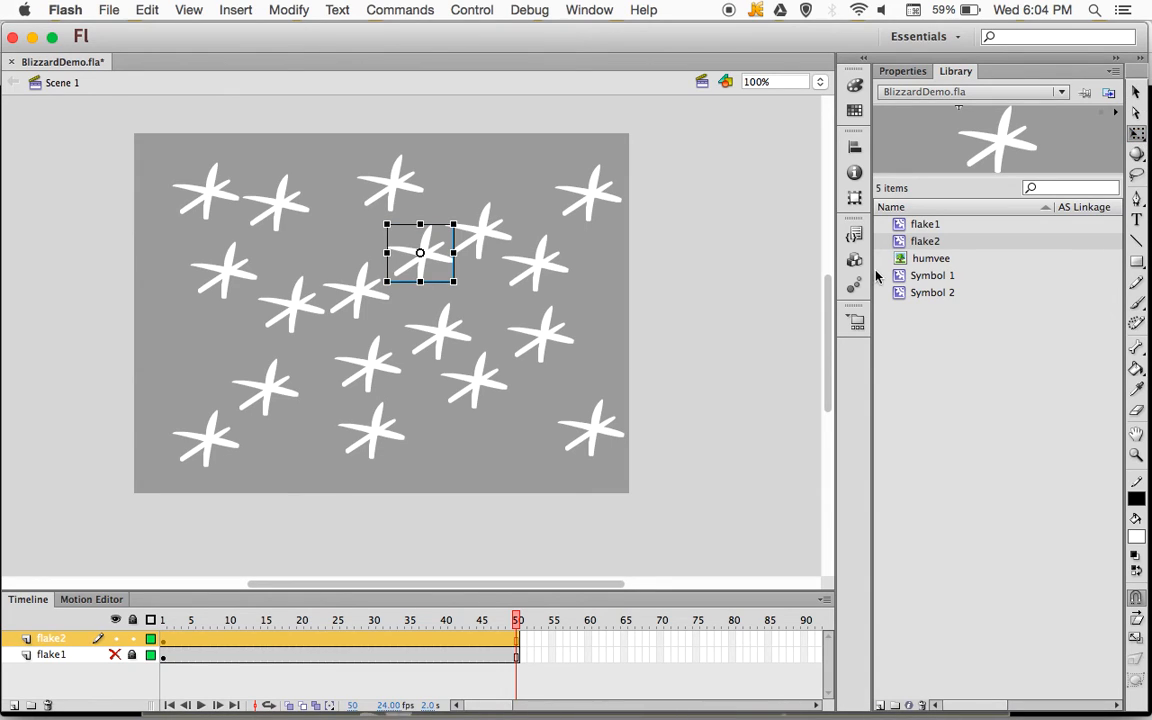
left_click_drag(465, 219, 488, 252)
left_click(486, 228)
left_click_drag(520, 203, 518, 270)
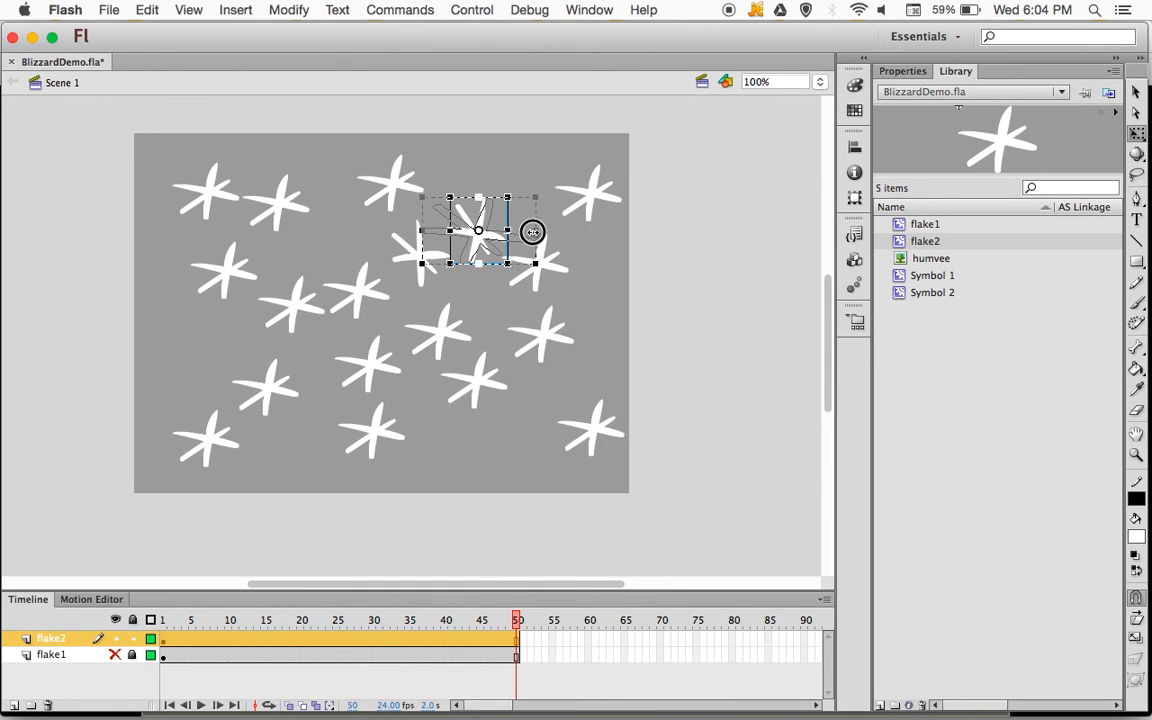
left_click_drag(531, 232, 544, 231)
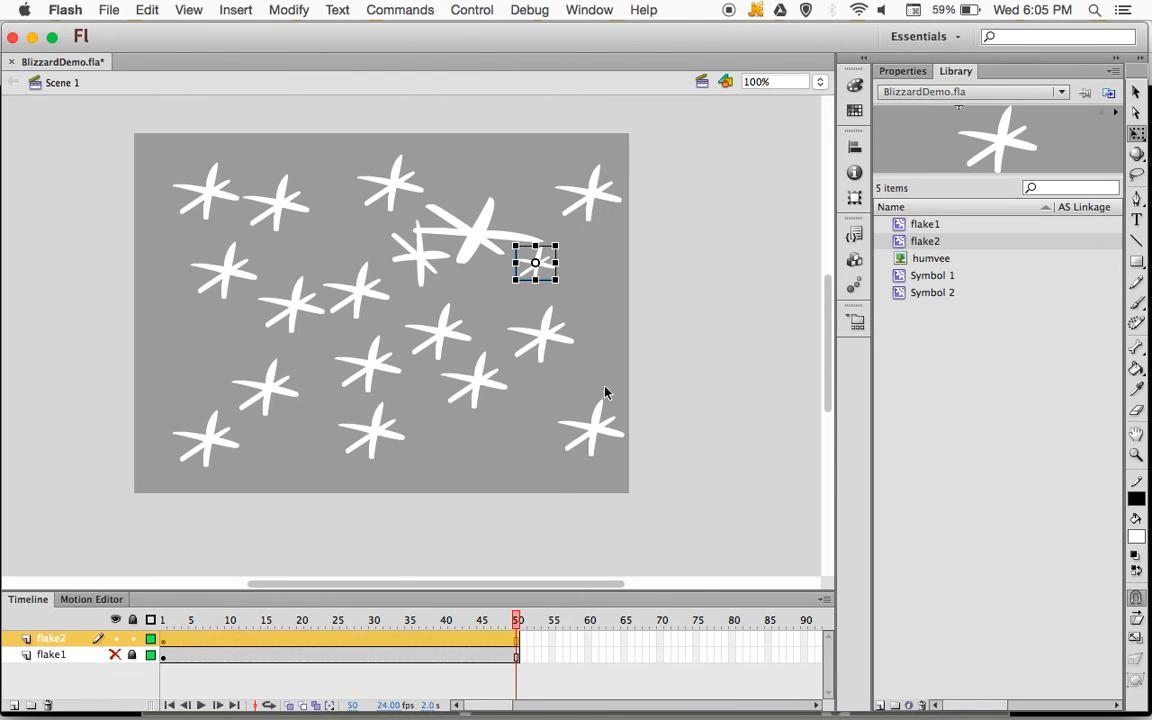
left_click_drag(634, 395, 636, 421)
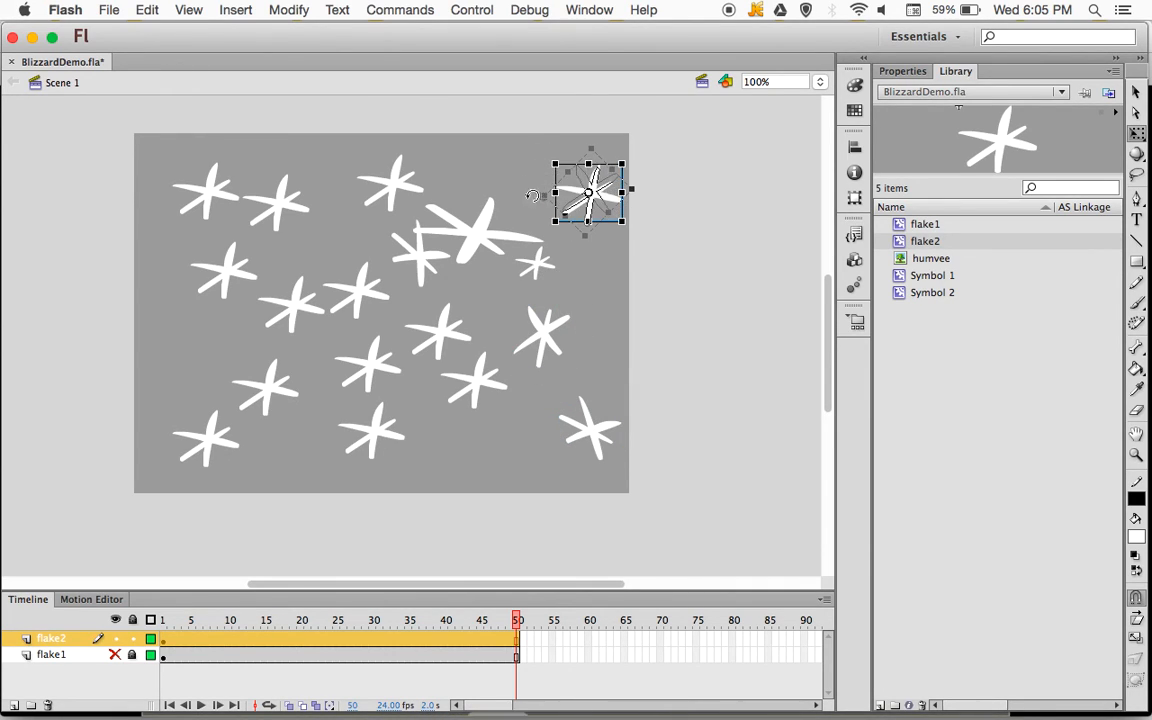
left_click_drag(533, 195, 533, 196)
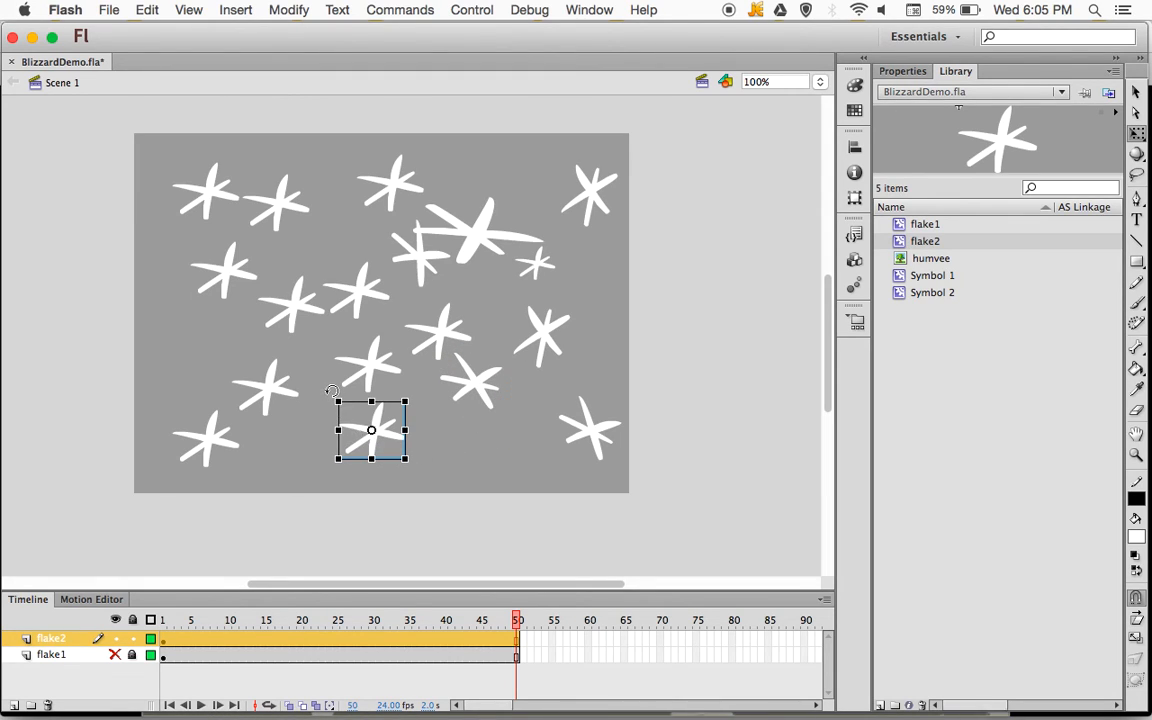
Rotate, enlarge and flatten various flake2 instances from the lower middle across the left half of the stage, and test the movie
left_click_drag(333, 391, 314, 412)
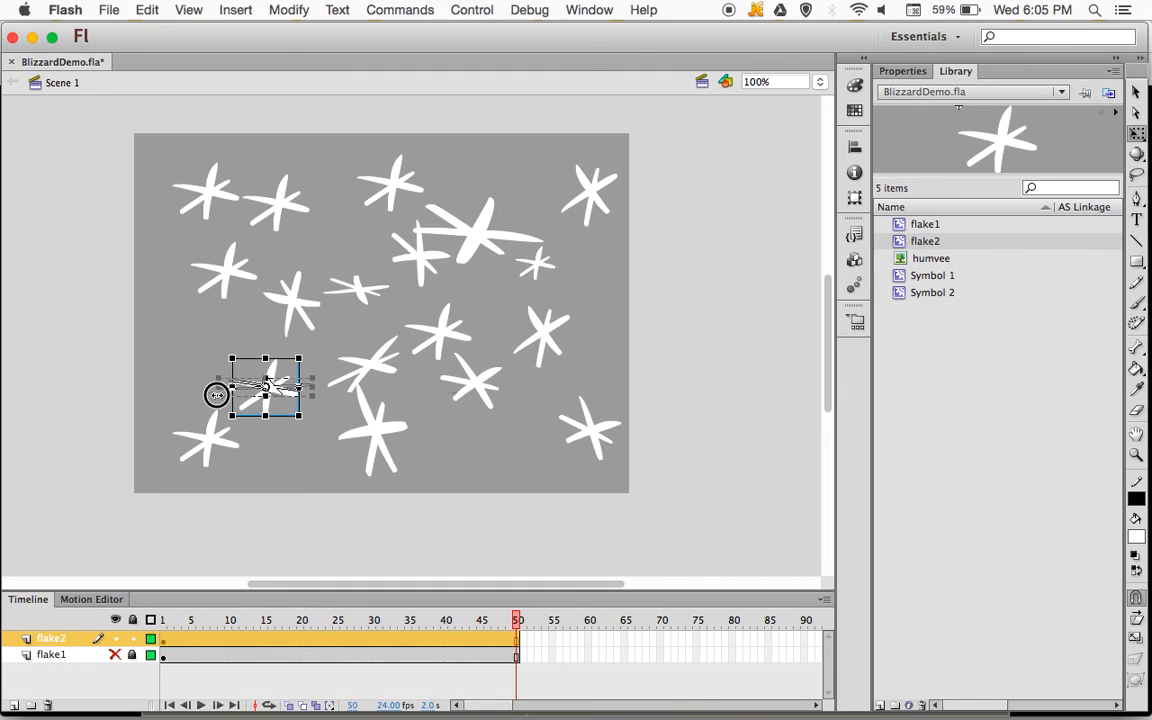
left_click_drag(217, 402, 218, 404)
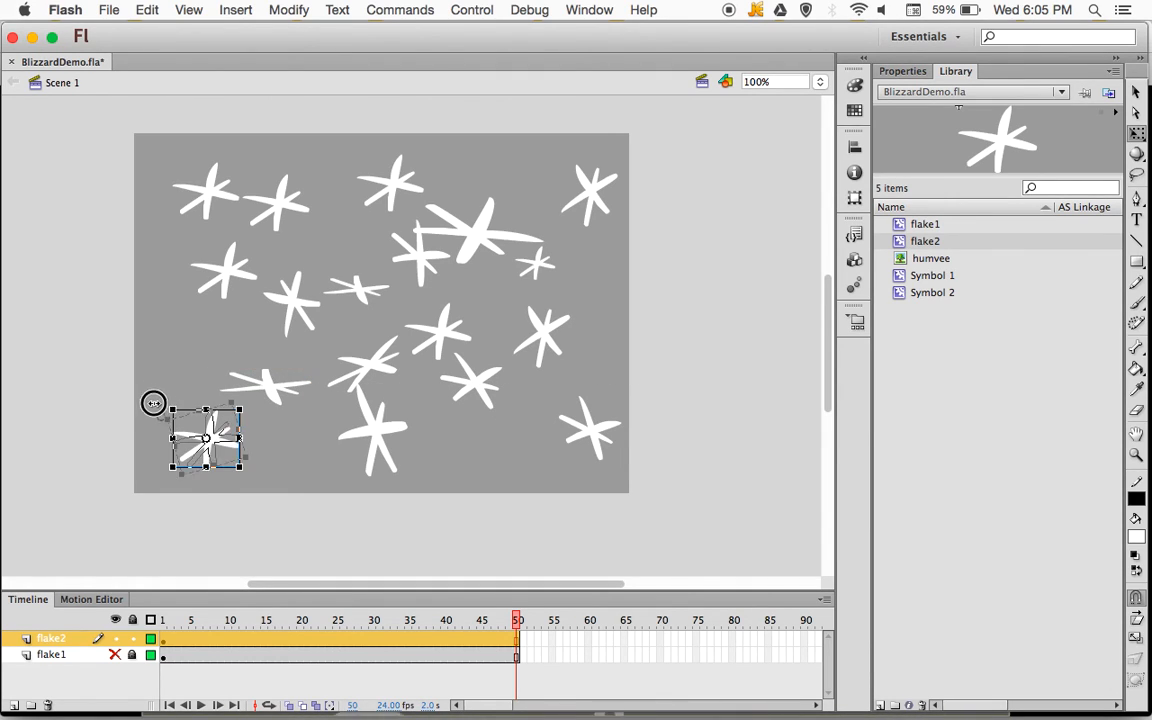
left_click_drag(138, 428, 138, 429)
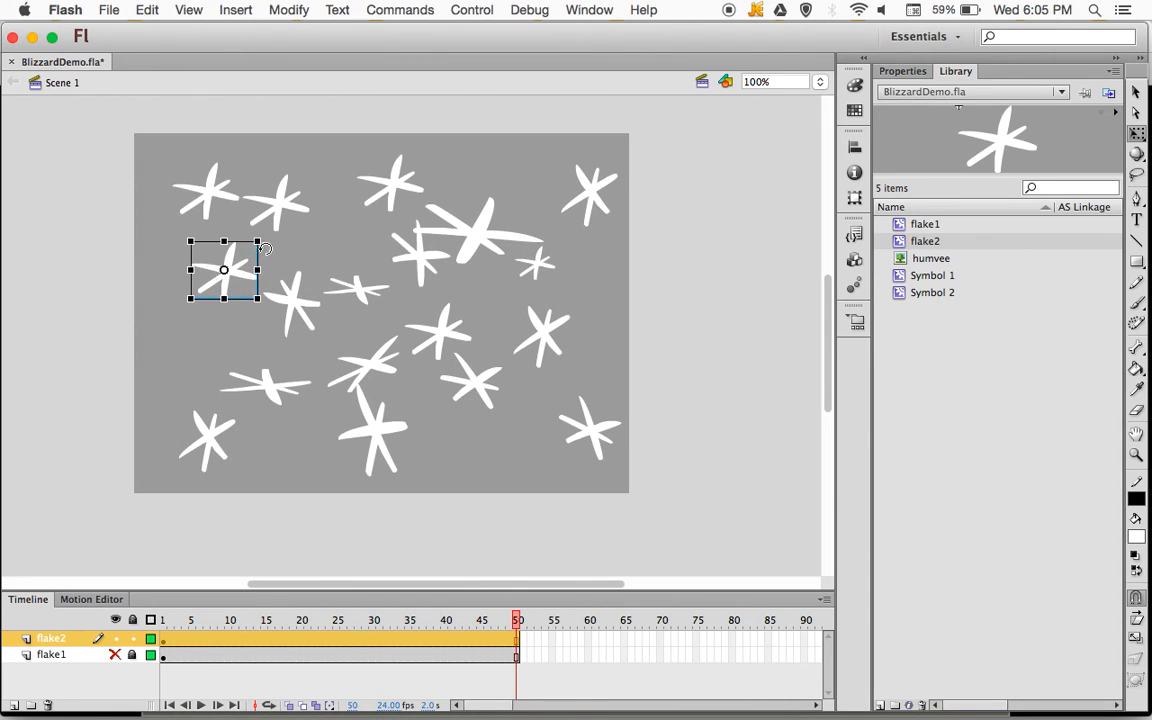
left_click_drag(273, 247, 266, 254)
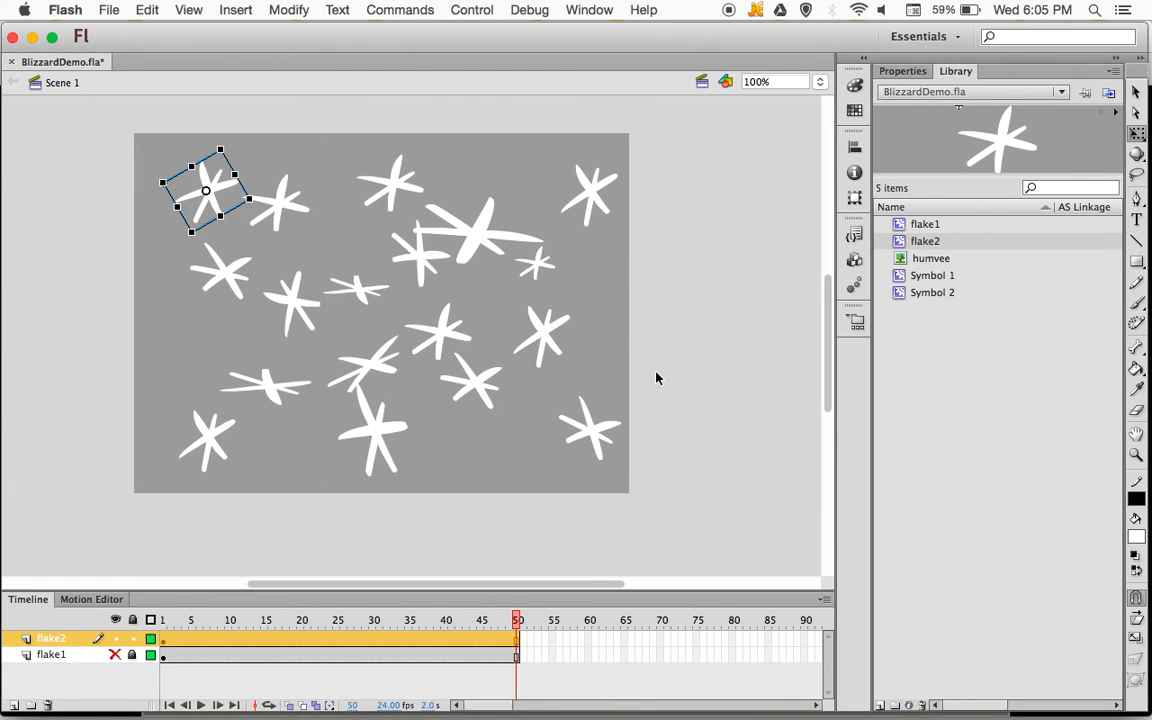
key("super+Return")
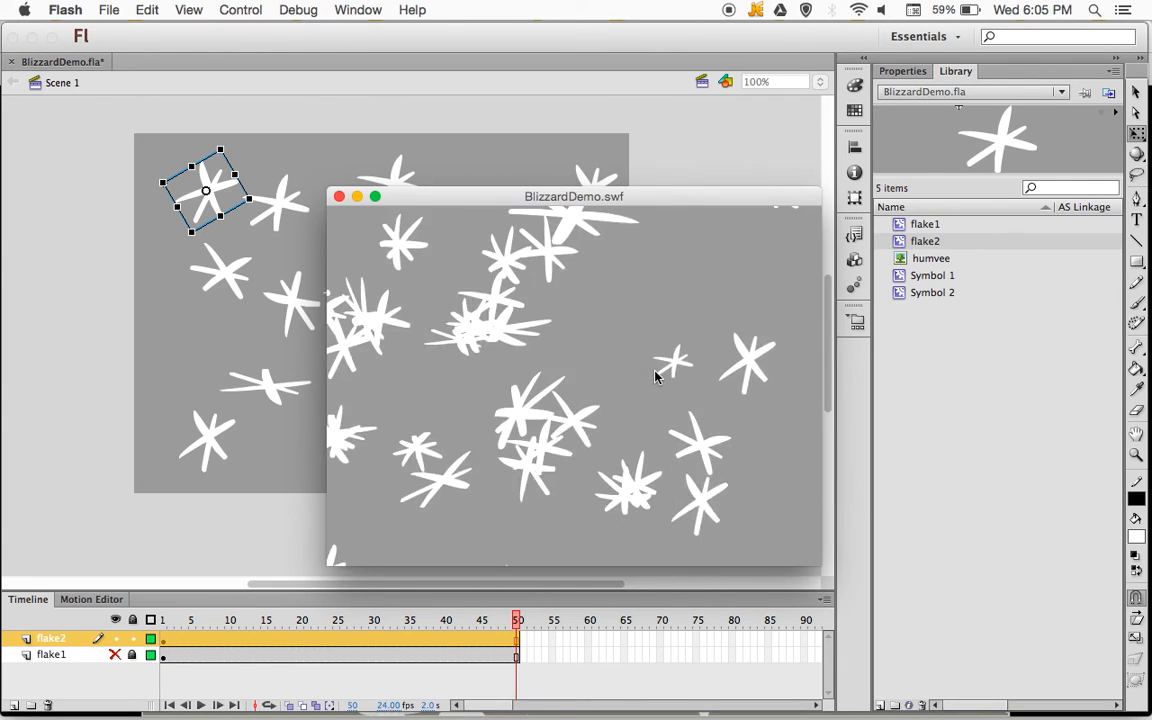